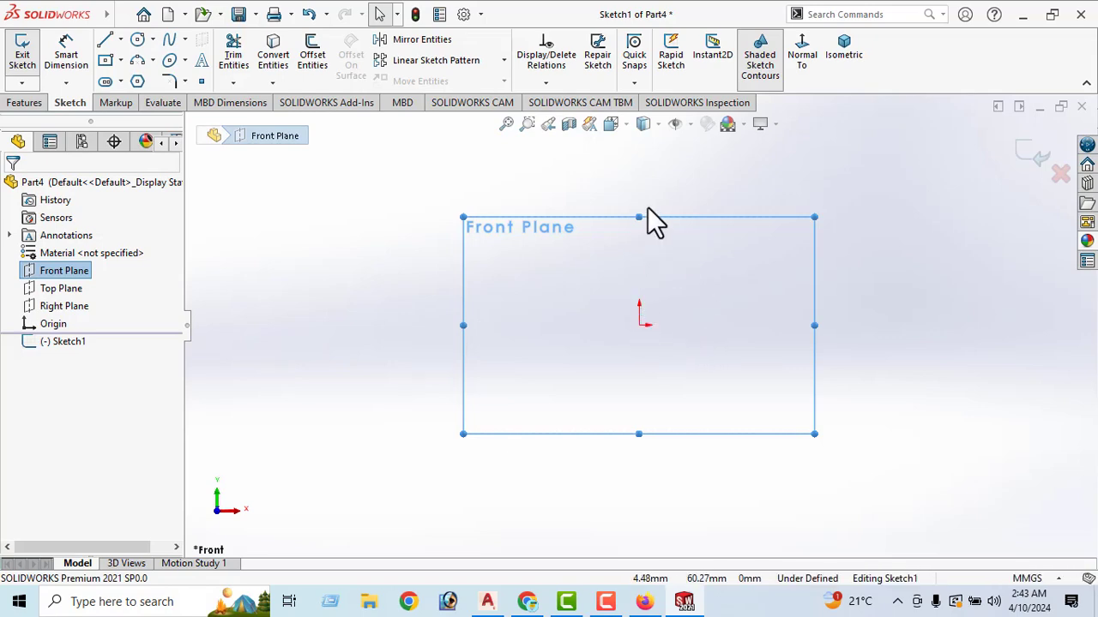
Check the Exercise-19 drawing, then sketch a construction circle about 114 mm in diameter centred on the origin.
click(645, 601)
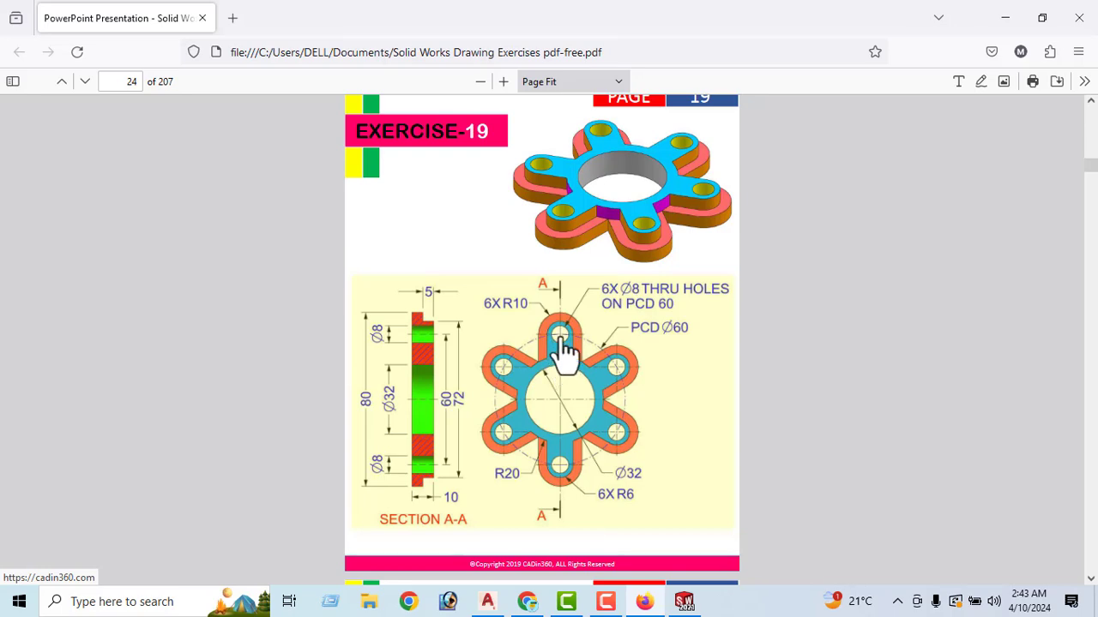
click(1003, 18)
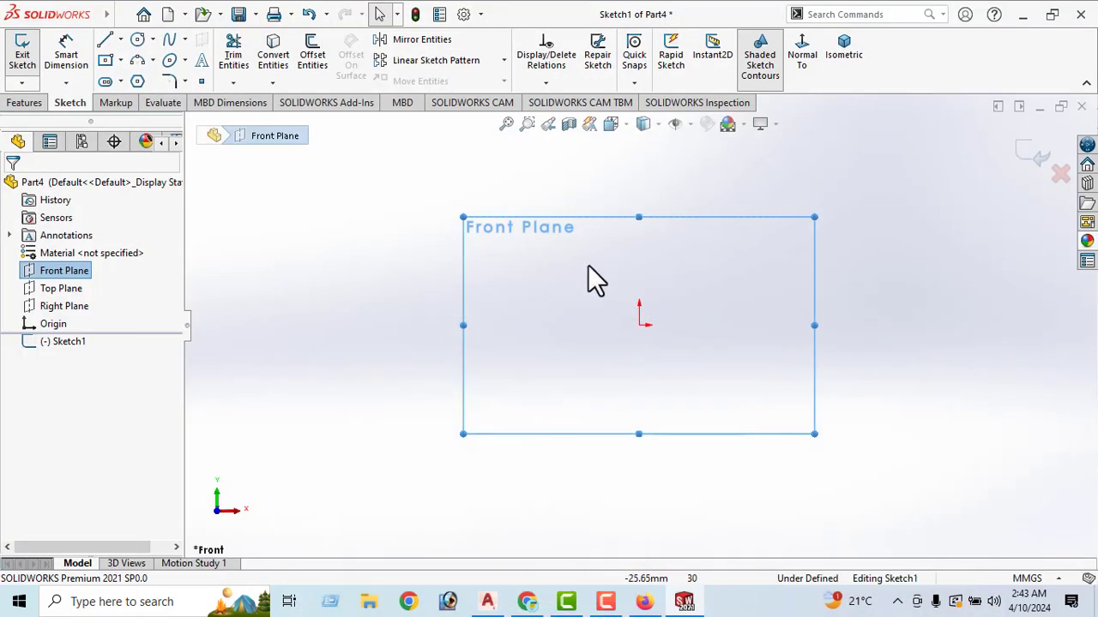
click(140, 42)
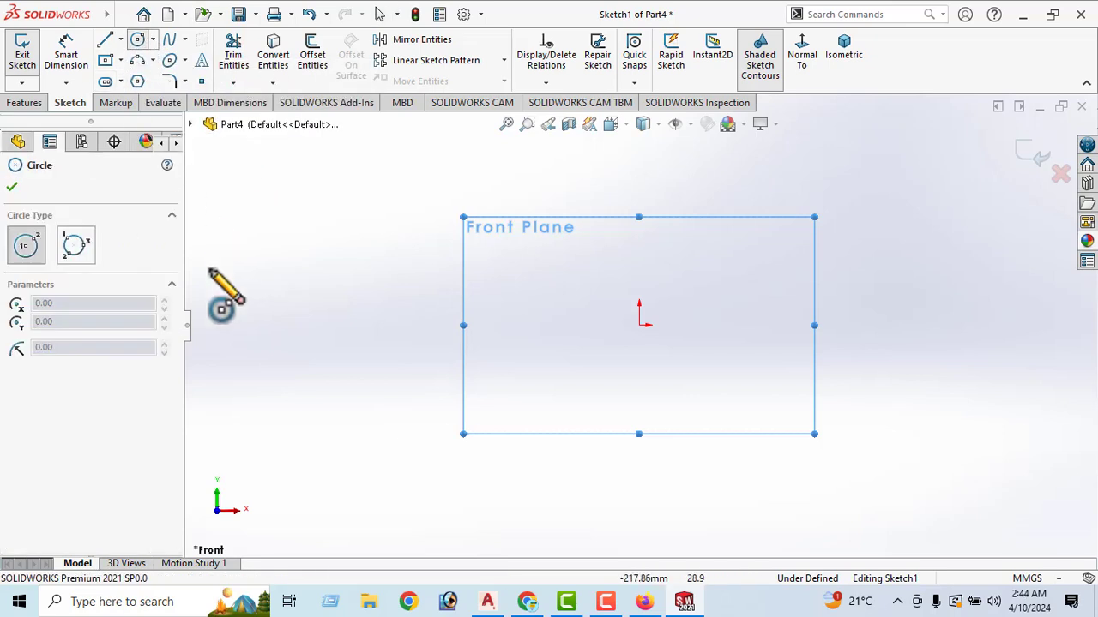
click(639, 325)
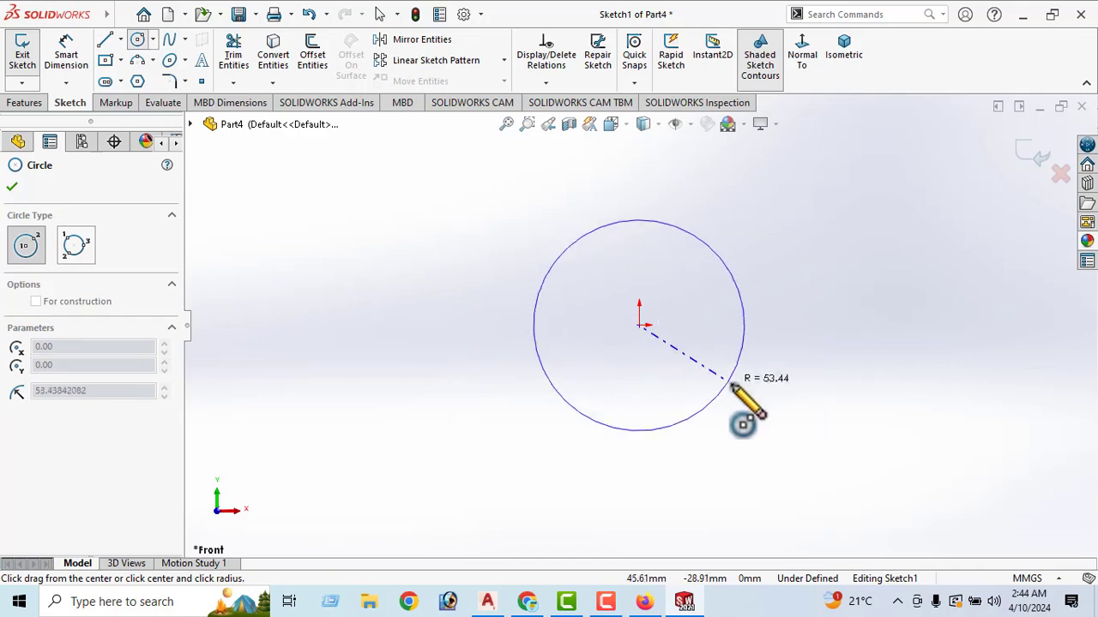
click(736, 389)
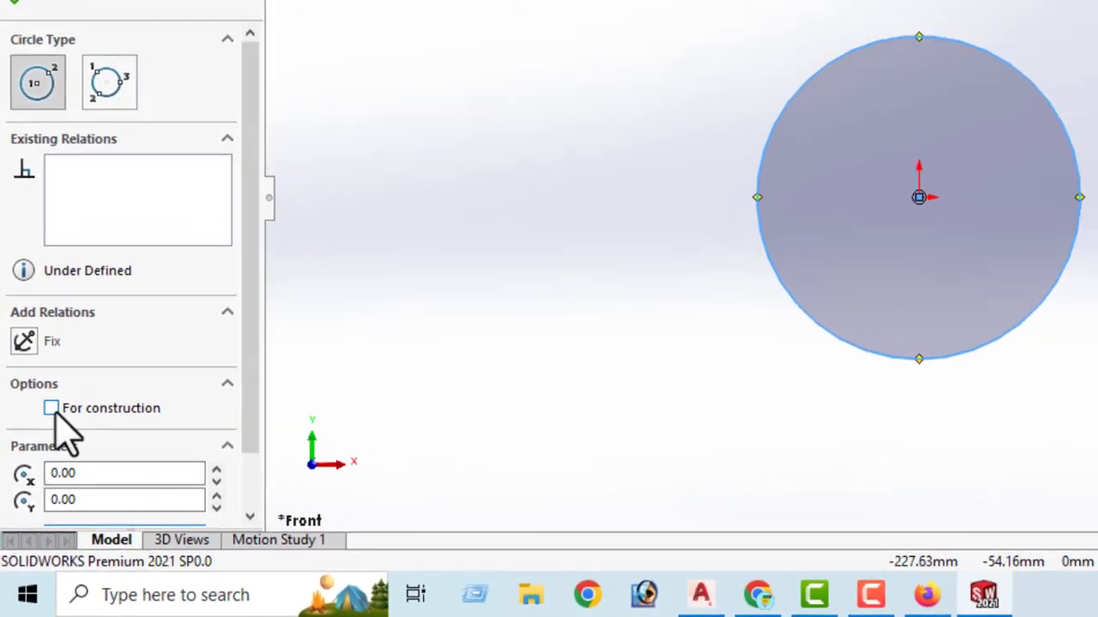
click(61, 371)
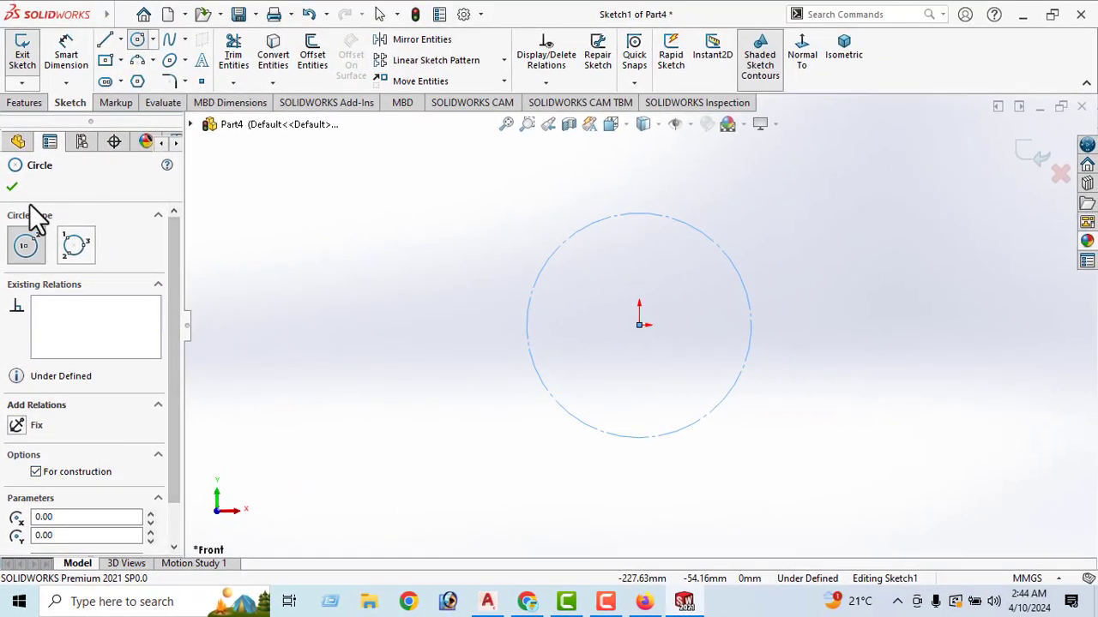
click(13, 189)
Dimension the construction circle's diameter as 80 mm.
click(66, 57)
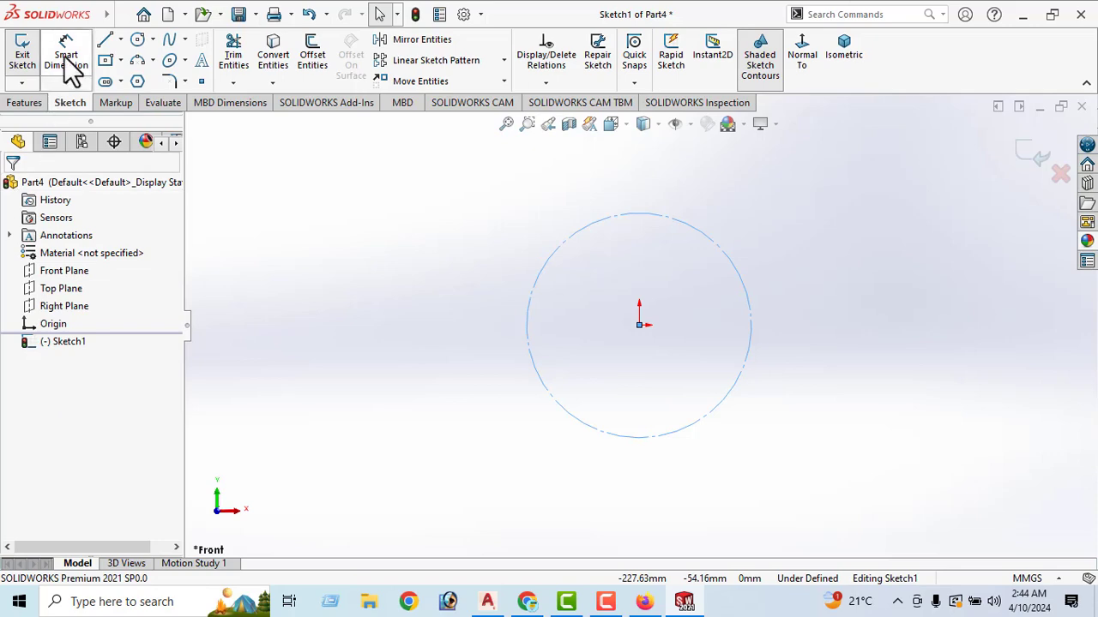
click(529, 329)
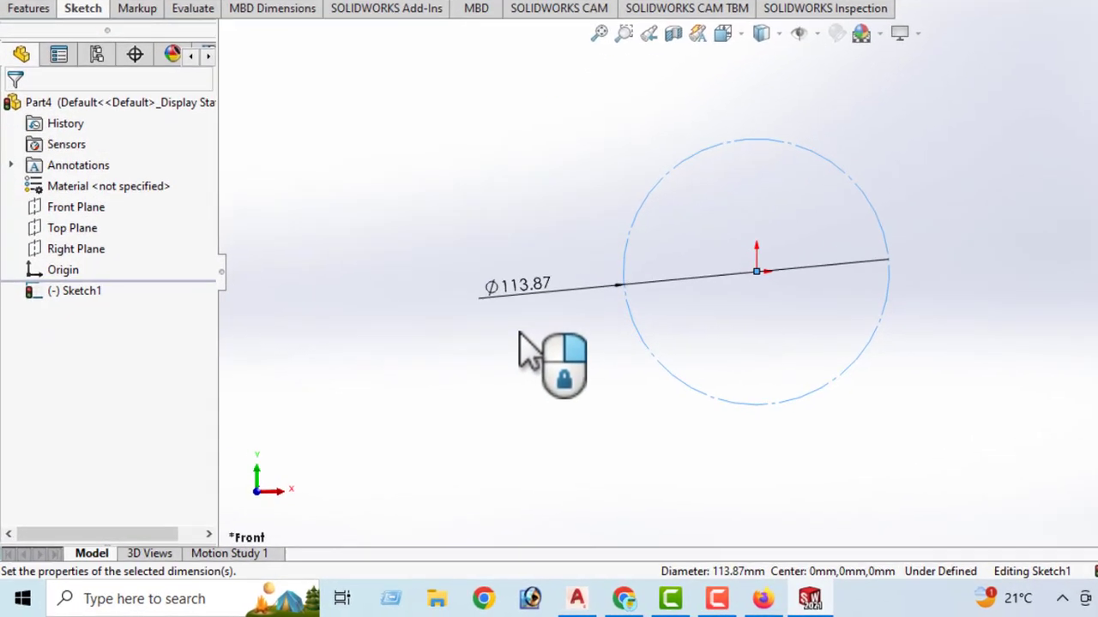
click(439, 378)
text(80)
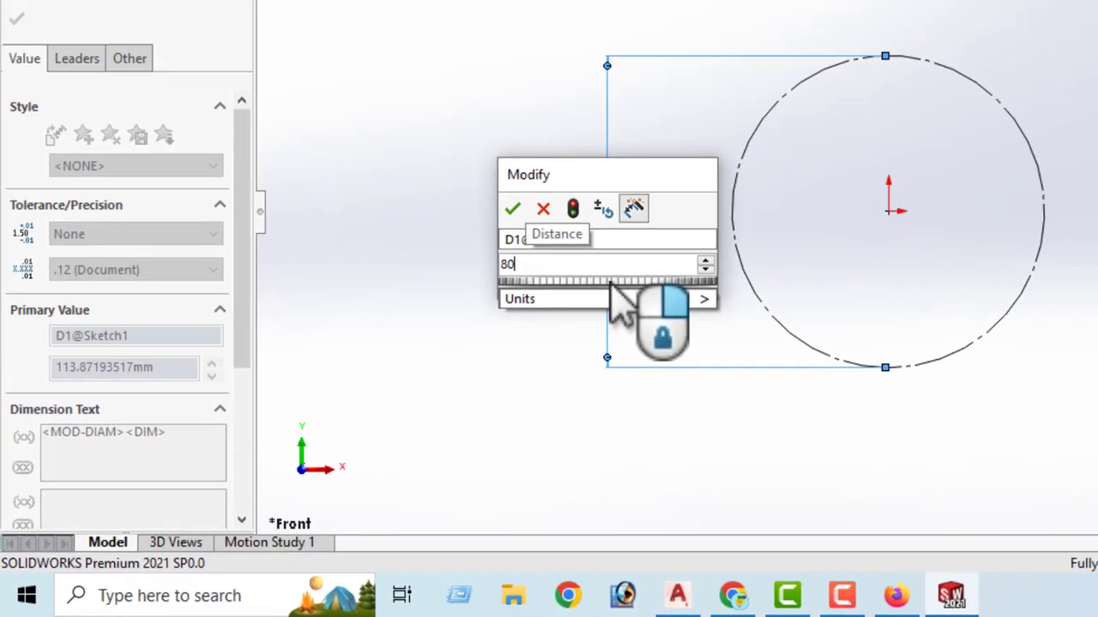
key(Return)
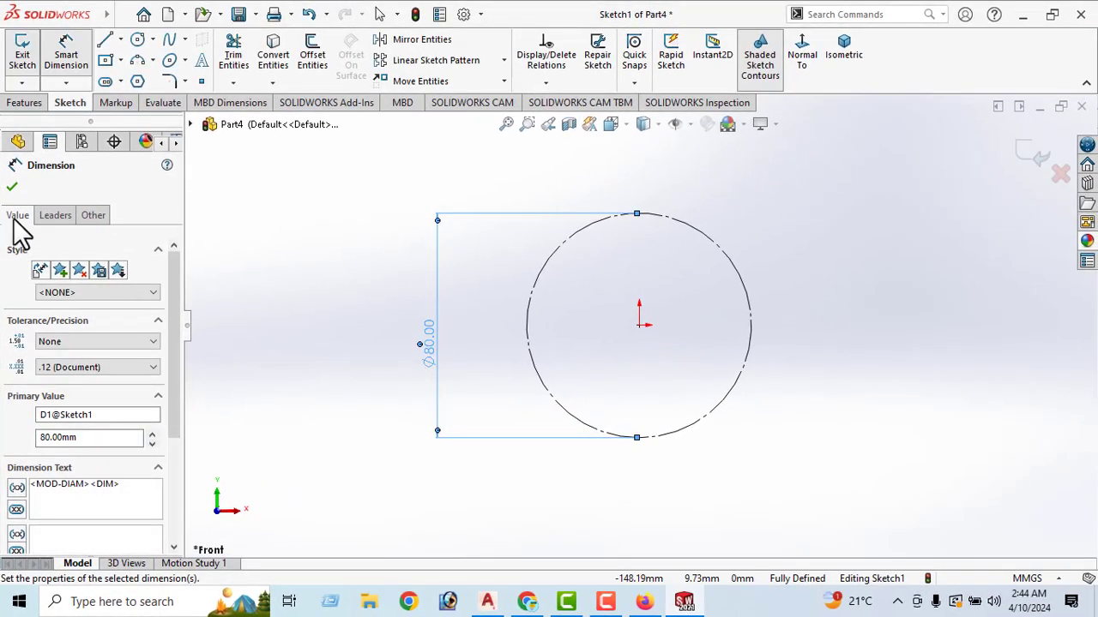
click(10, 188)
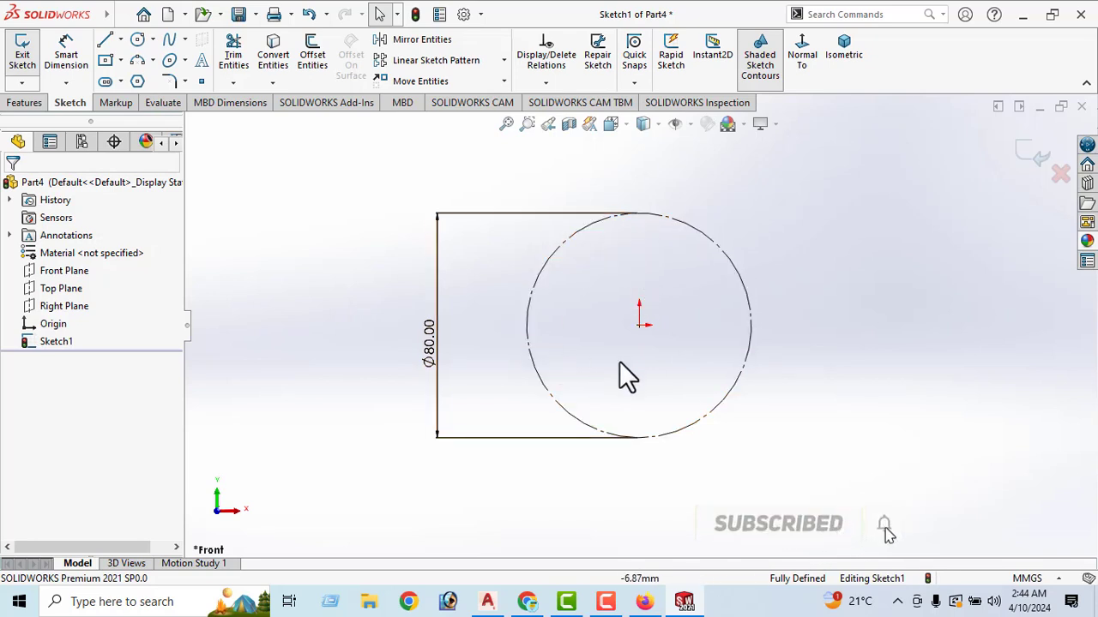
Sketch a 40 mm vertical line from the origin up to the topmost point of the construction circle.
click(102, 38)
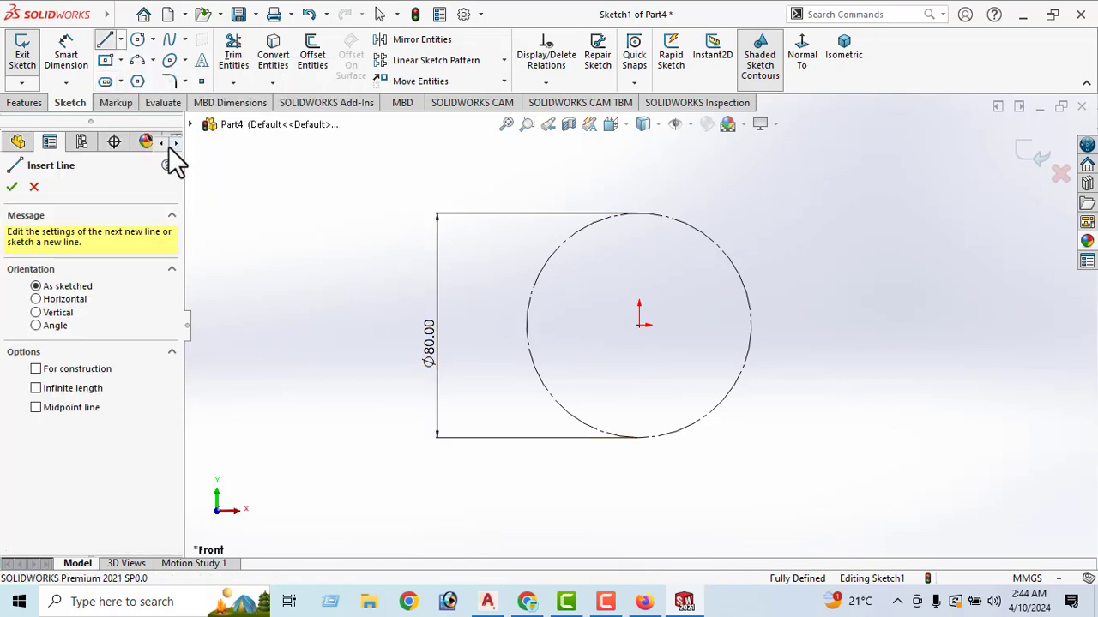
click(638, 325)
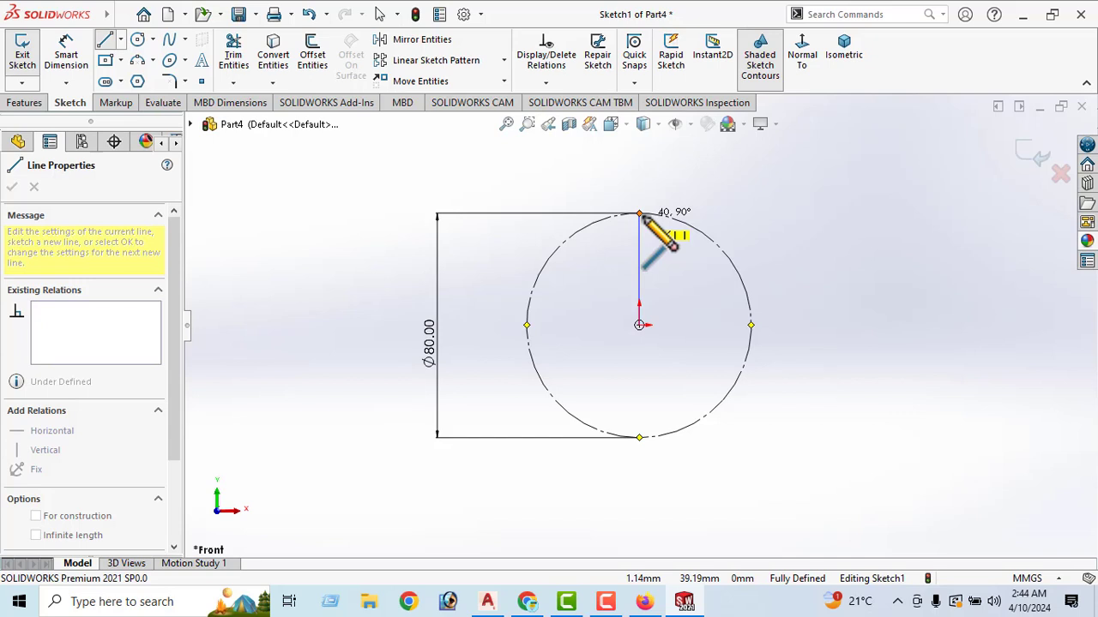
click(639, 214)
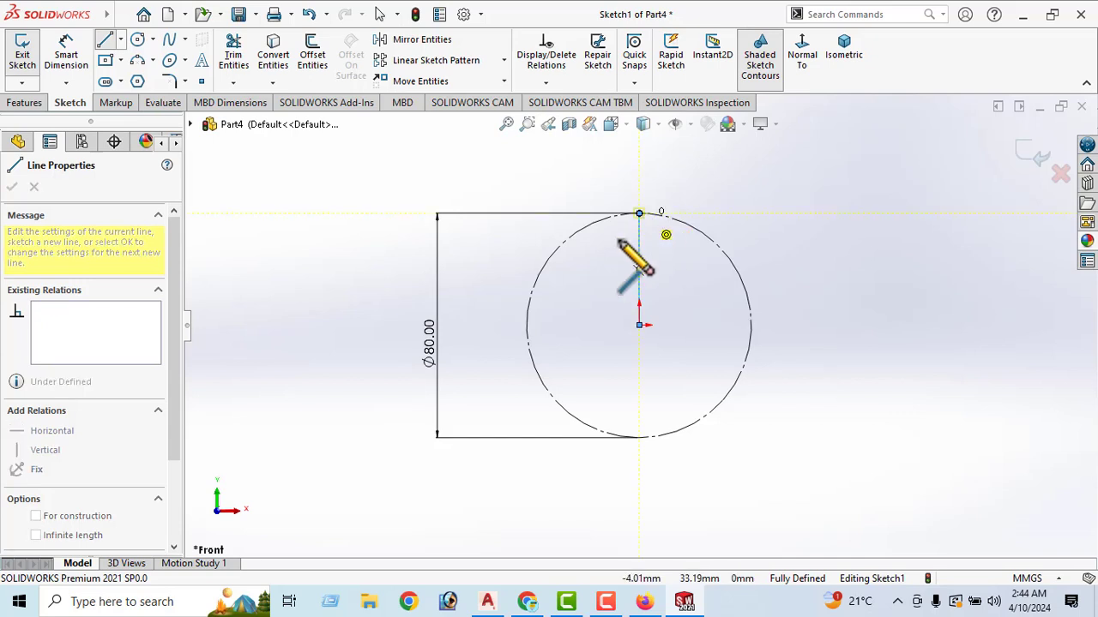
right_click(313, 225)
click(346, 230)
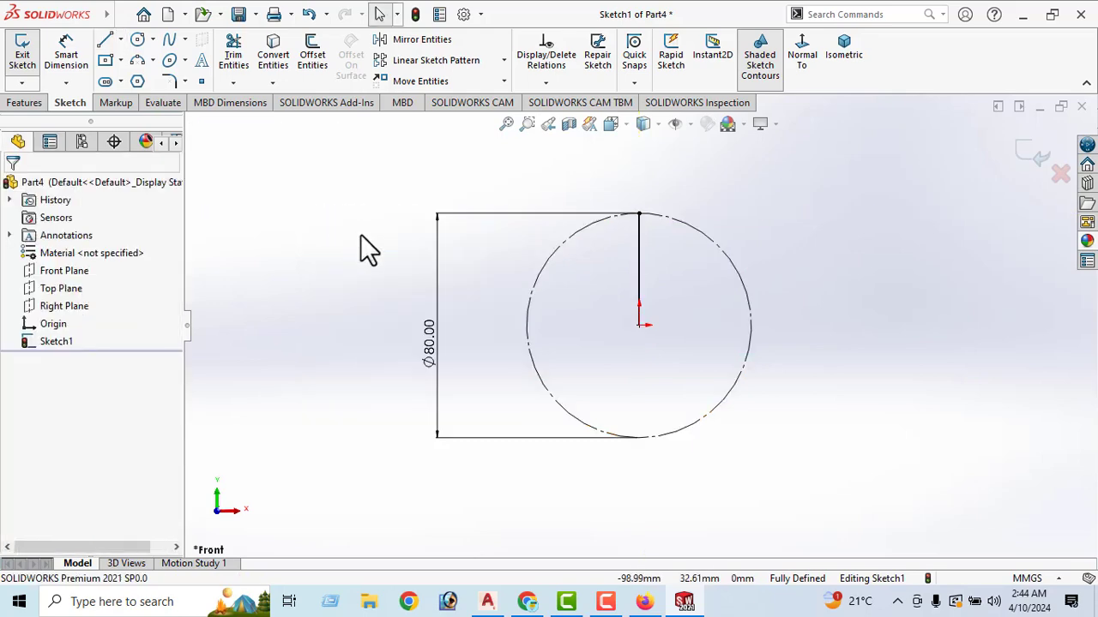
Consult the reference drawing and sketch a circle about 22 mm in diameter centred on the vertical line's upper endpoint.
click(644, 602)
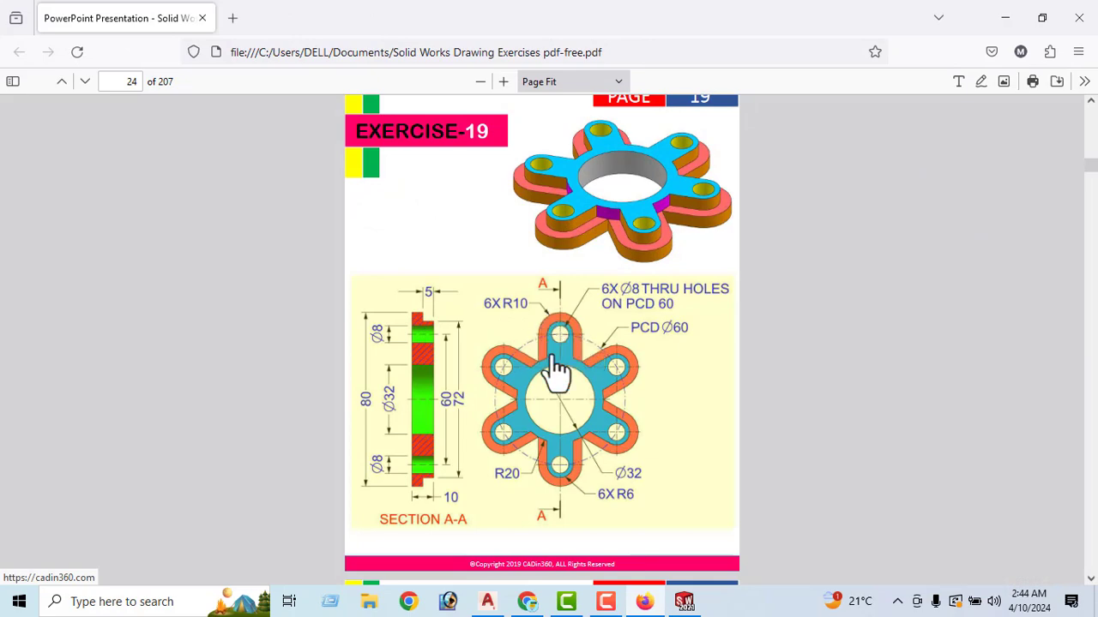
click(647, 596)
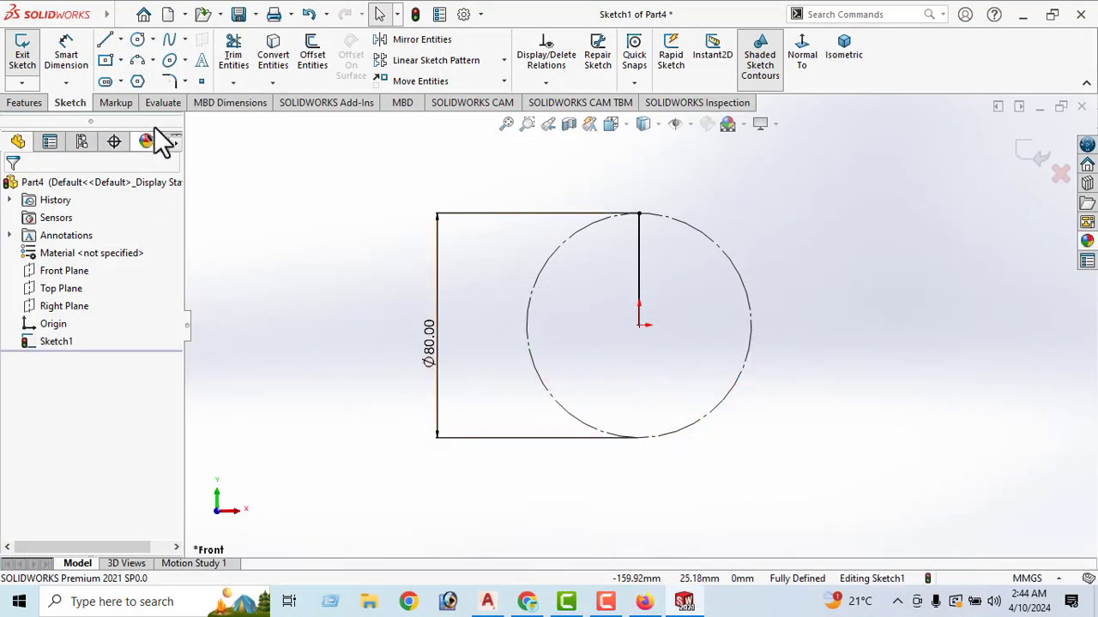
click(137, 40)
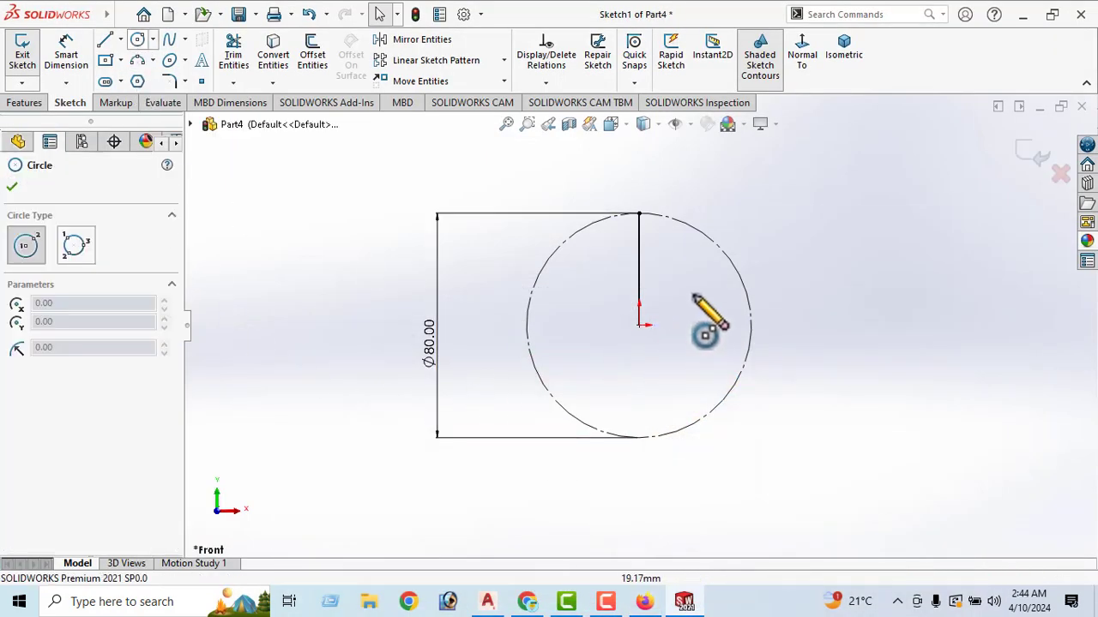
click(638, 213)
click(658, 240)
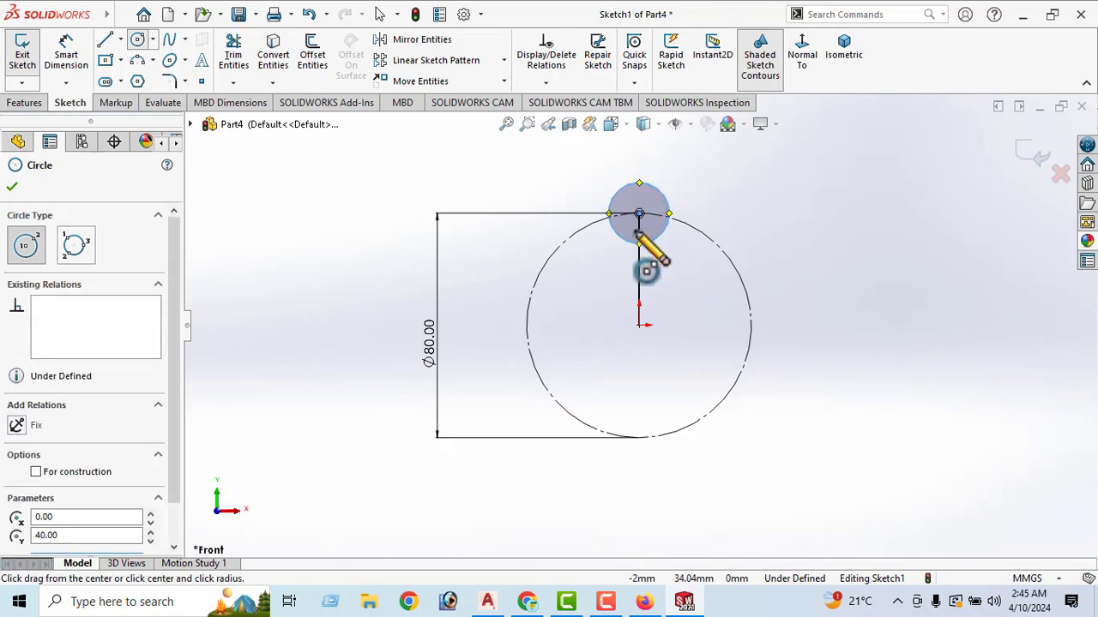
click(12, 186)
Dimension the small upper circle's diameter as 20 mm.
click(67, 72)
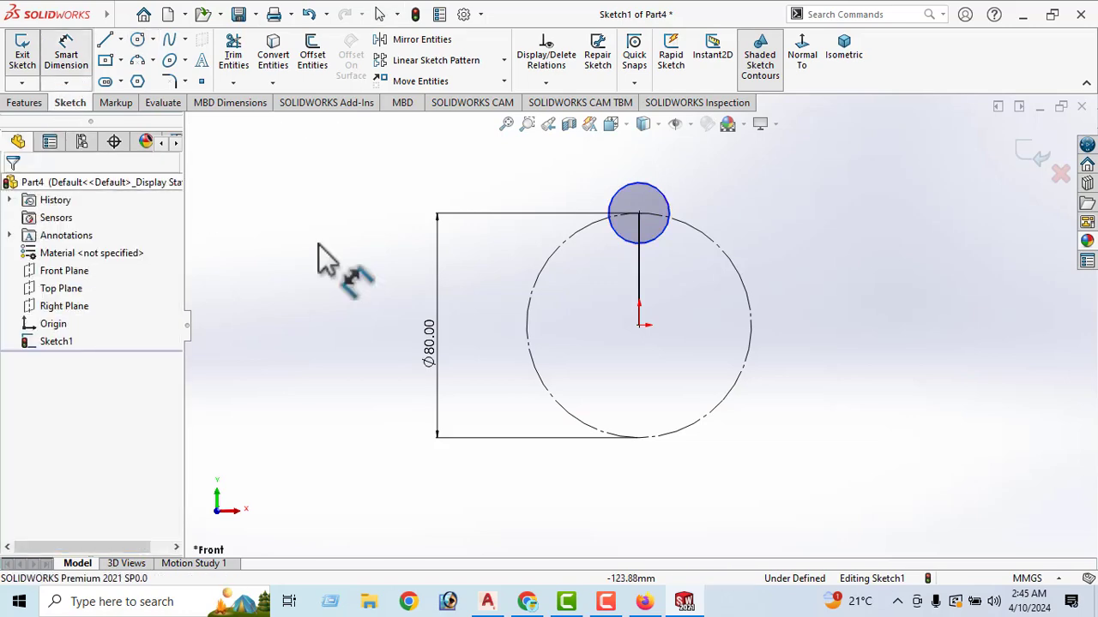
click(666, 204)
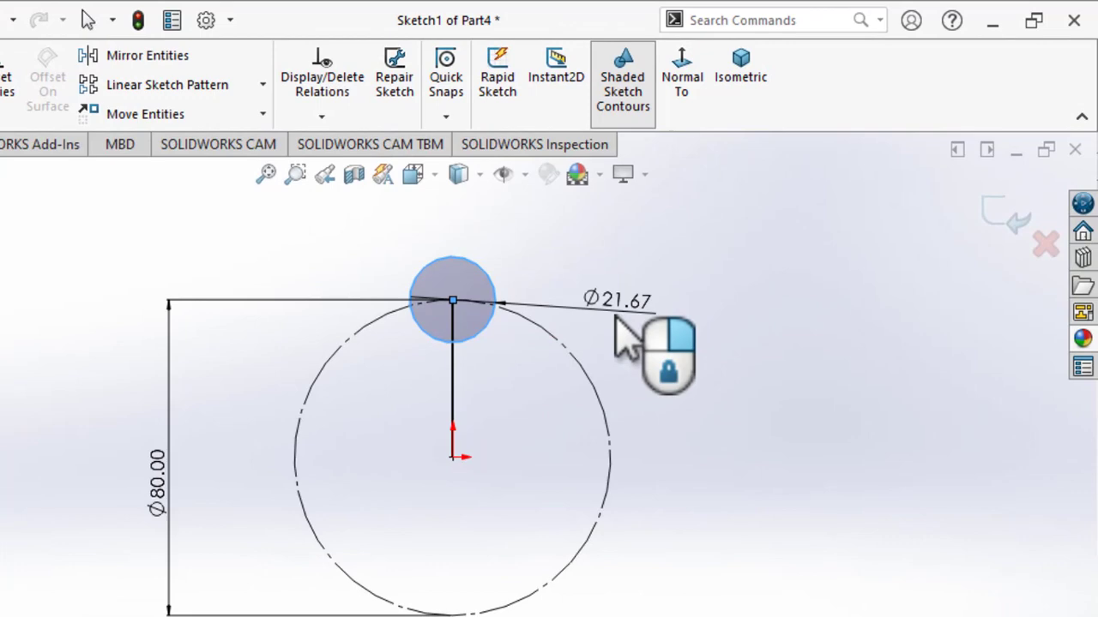
click(615, 318)
text(20)
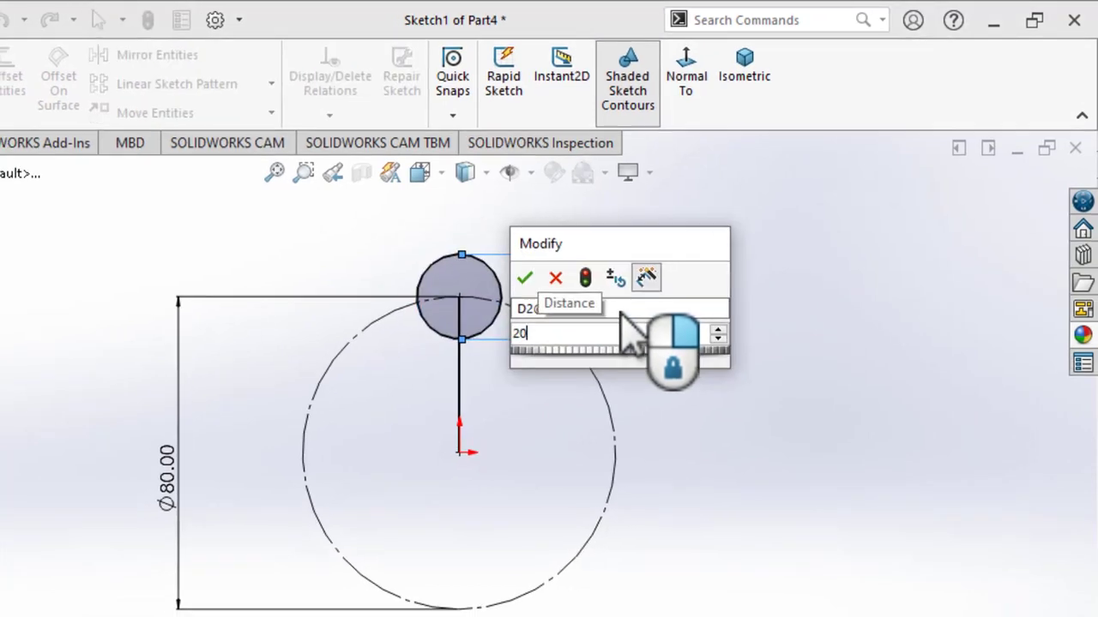
key(Return)
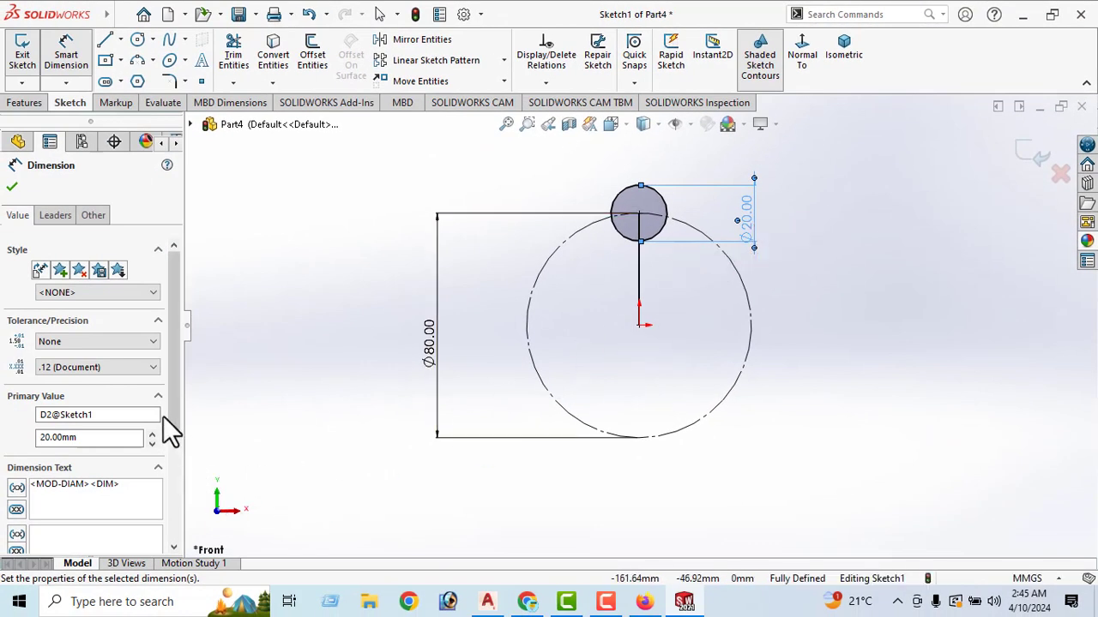
drag(175, 358, 176, 464)
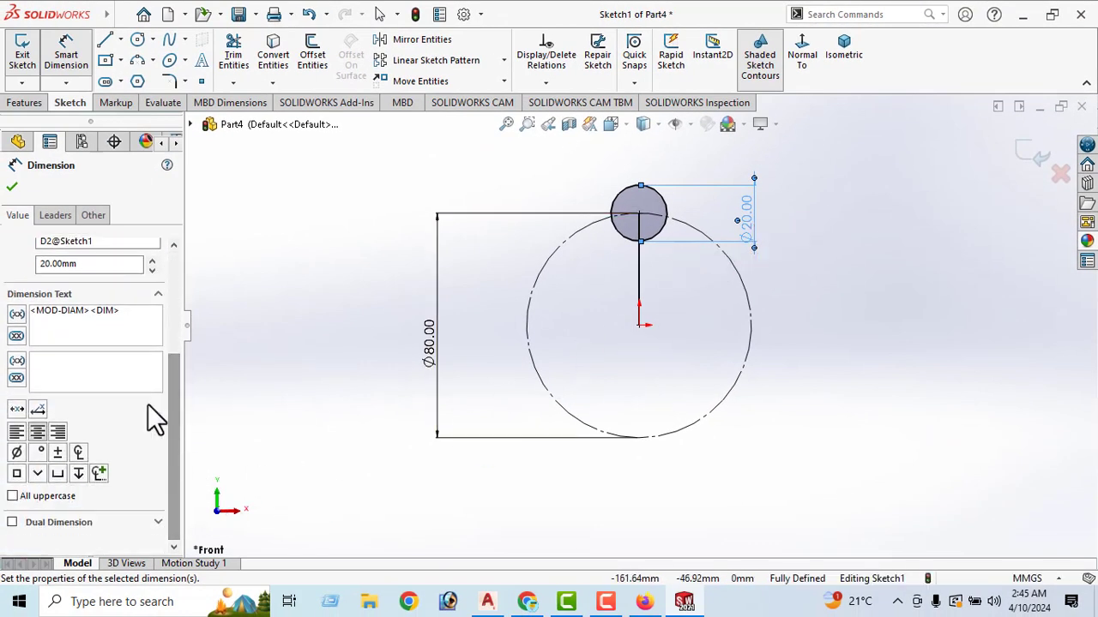
click(12, 189)
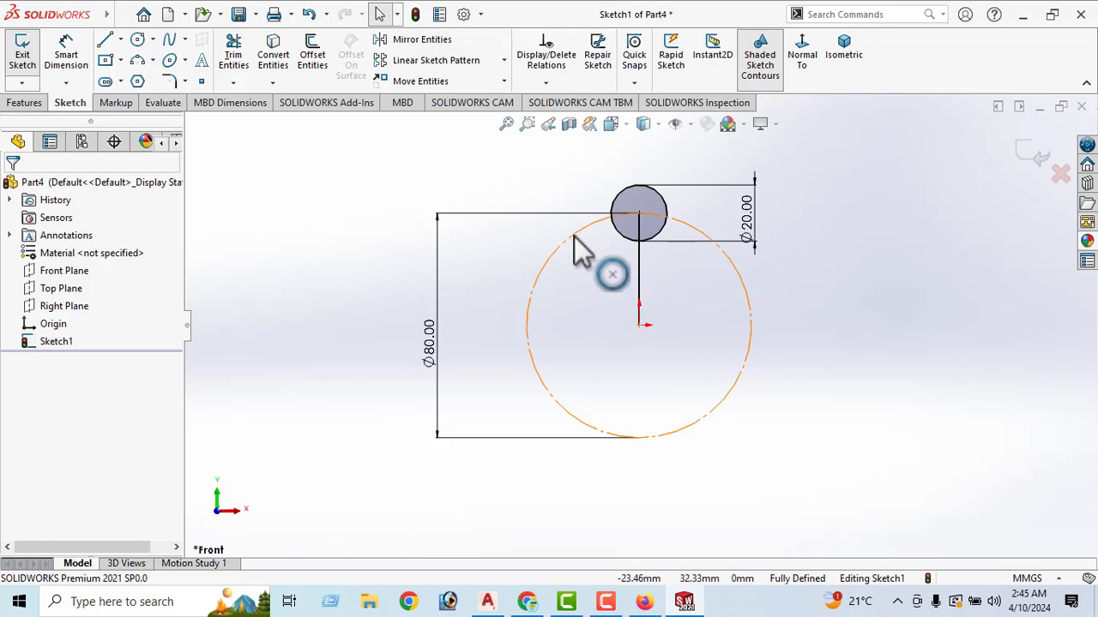
Move the 20 mm circle by -10 mm in Y with Move Entities, using X/Y offsets and leaving X at 0.
click(625, 208)
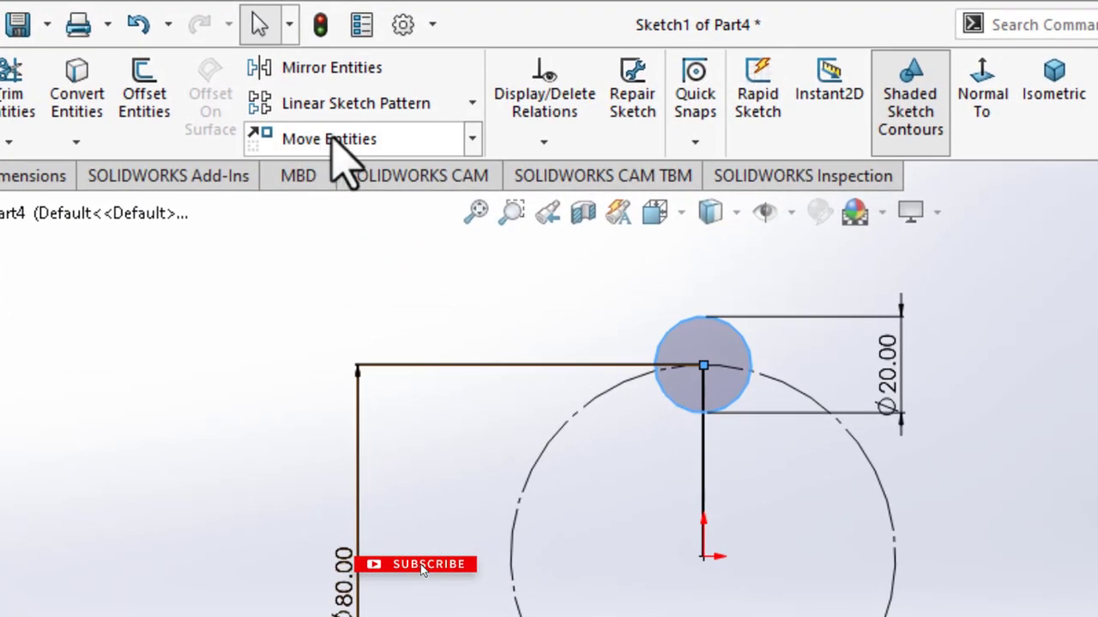
click(471, 140)
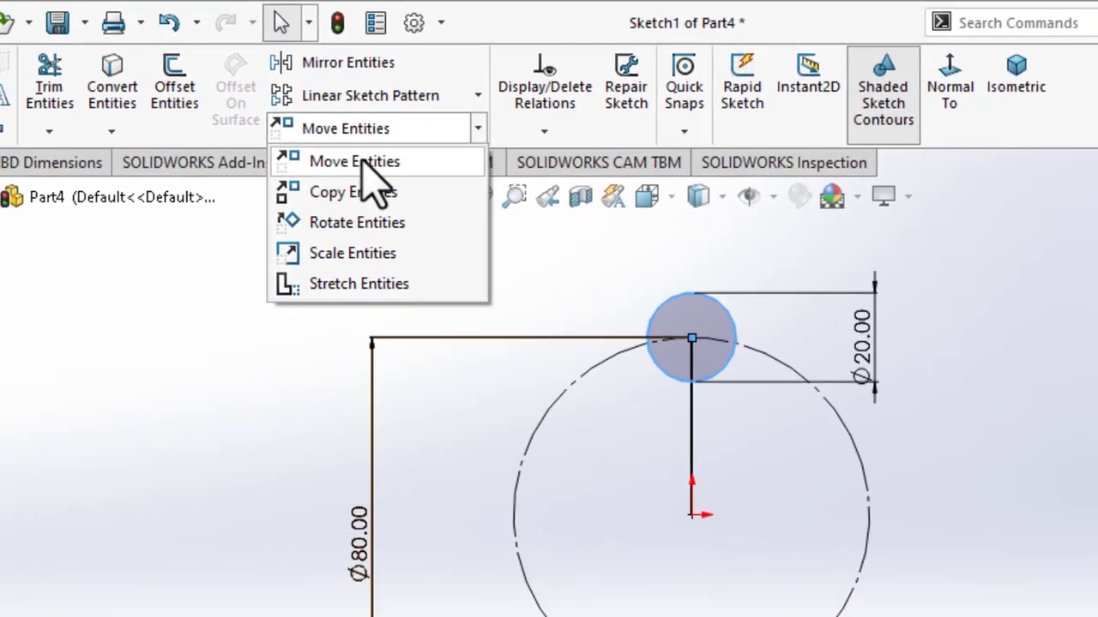
click(426, 174)
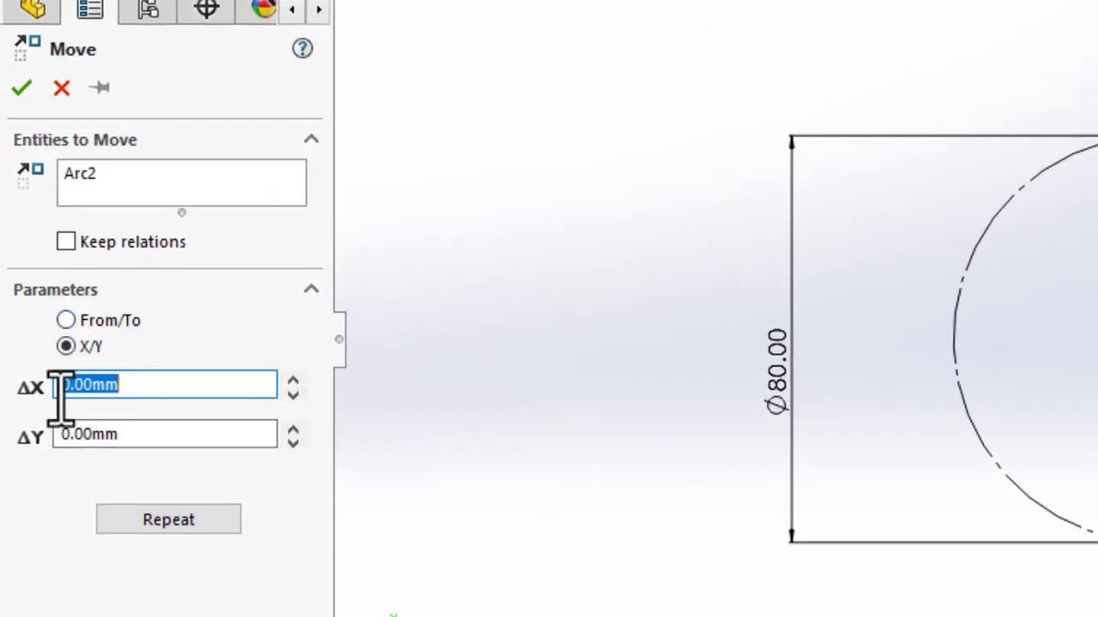
click(140, 435)
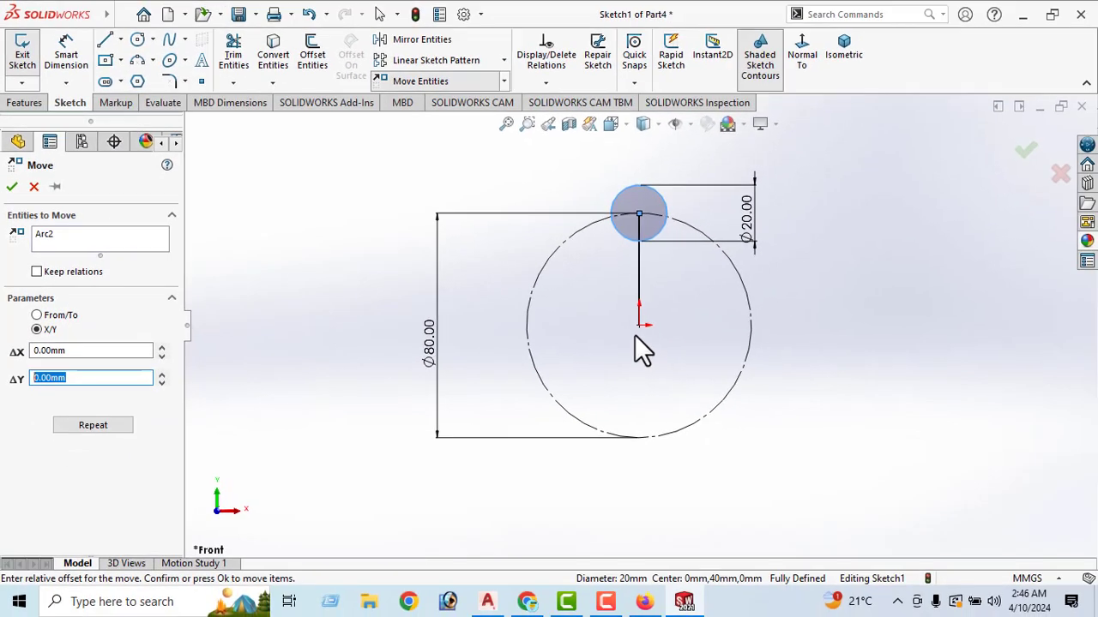
text(-10)
key(Return)
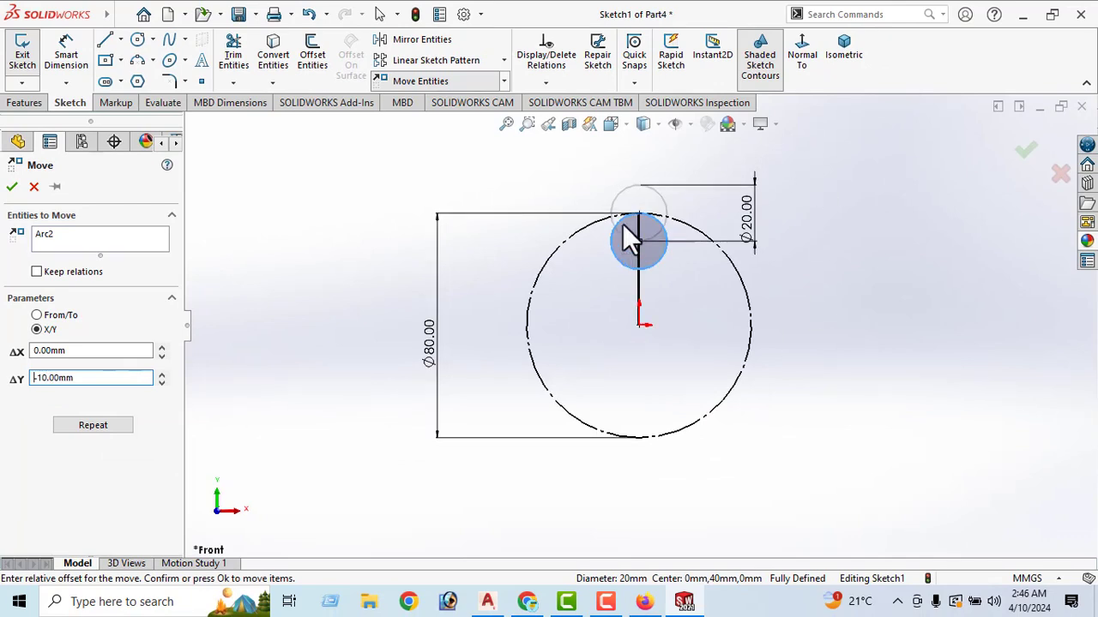
click(12, 188)
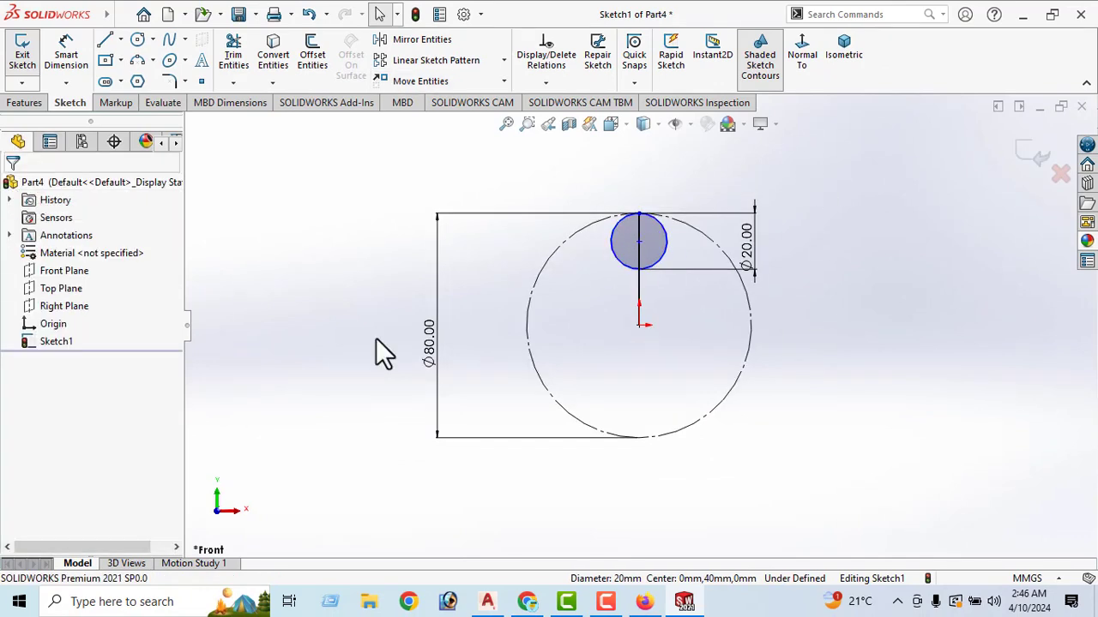
Offset the vertical centre line 10 mm bi-directionally with dimensions added, giving a parallel line on each side.
click(638, 290)
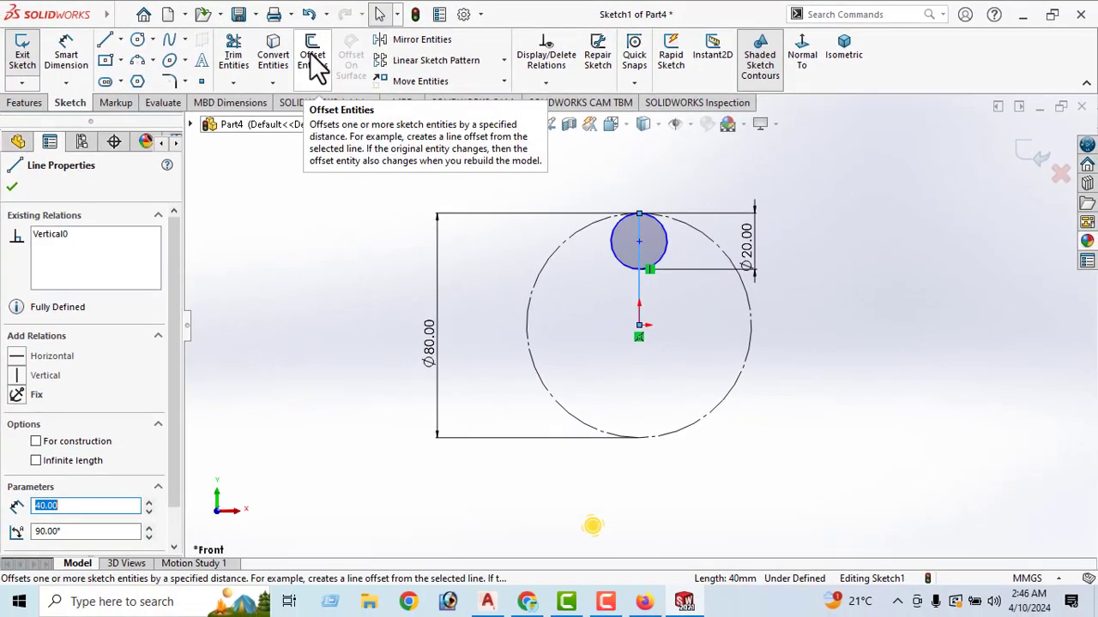
click(271, 78)
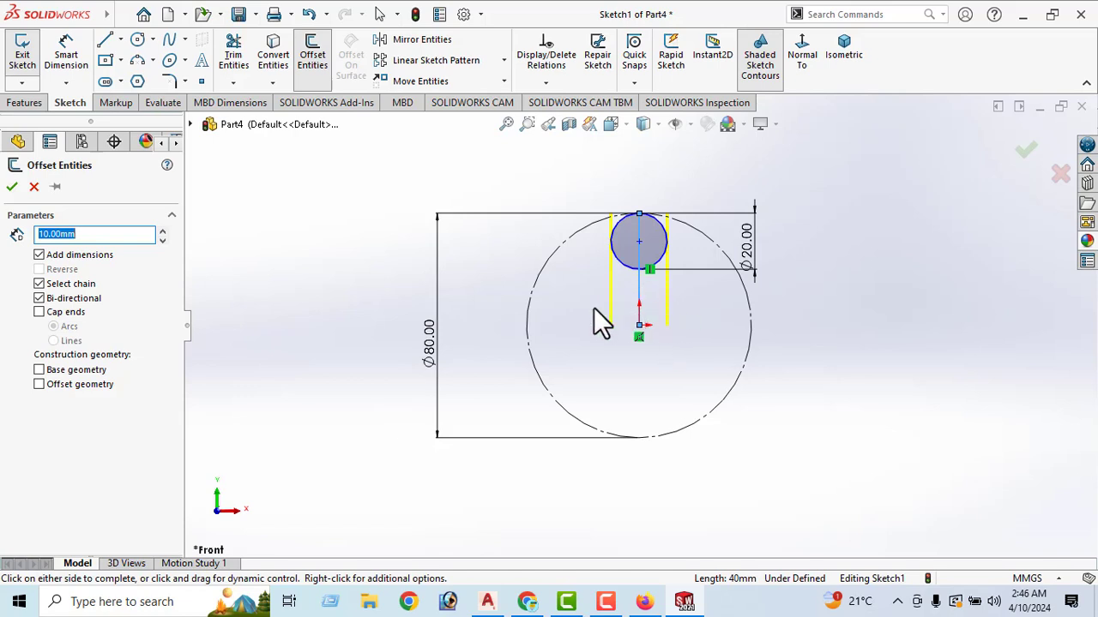
click(11, 188)
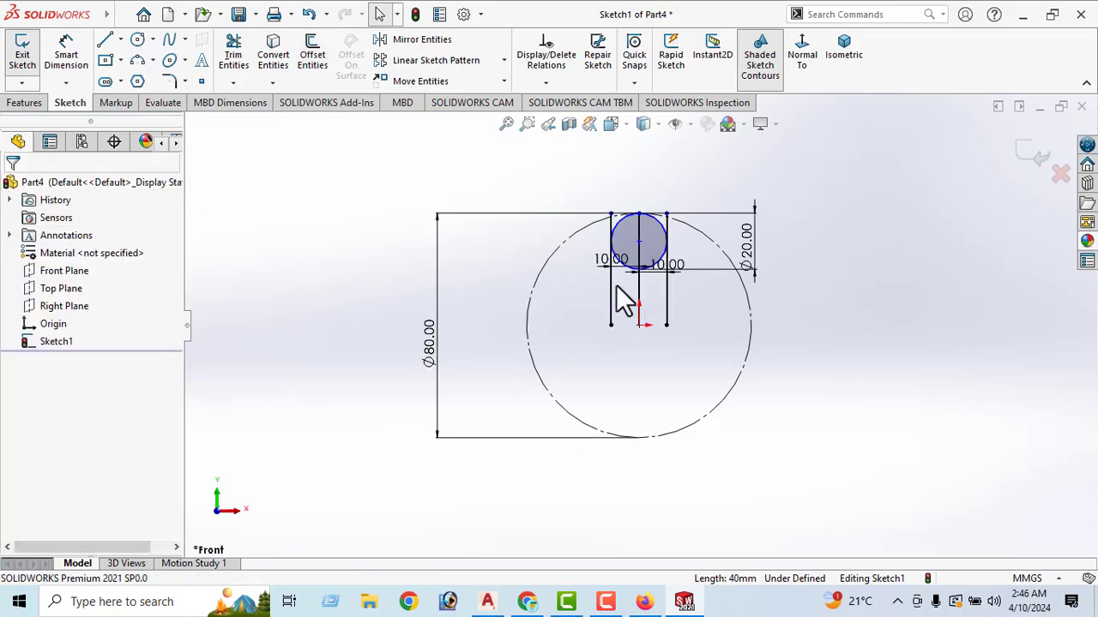
scroll(638, 277, down, 2)
scroll(638, 277, up, 3)
scroll(638, 276, up, 3)
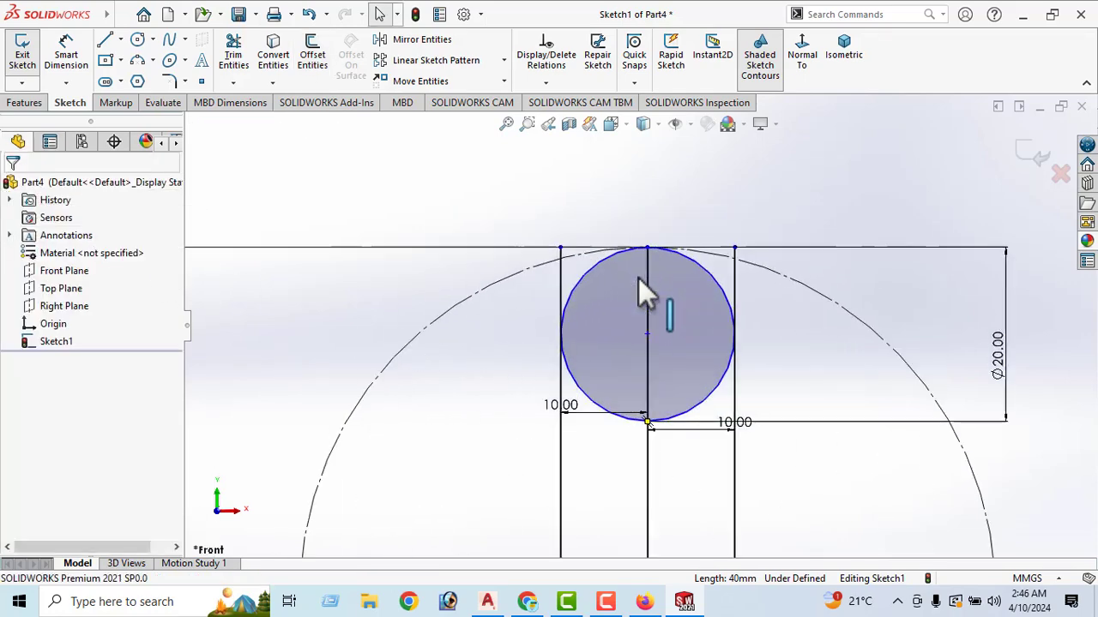
Delete the 80 mm construction circle from the sketch.
click(483, 292)
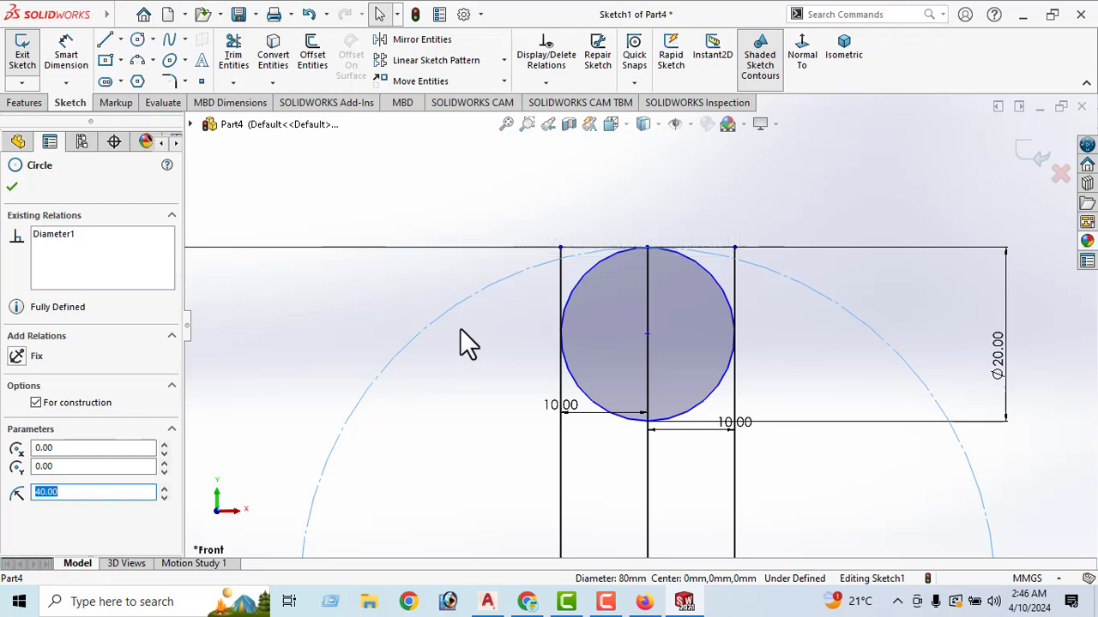
key(Delete)
click(469, 301)
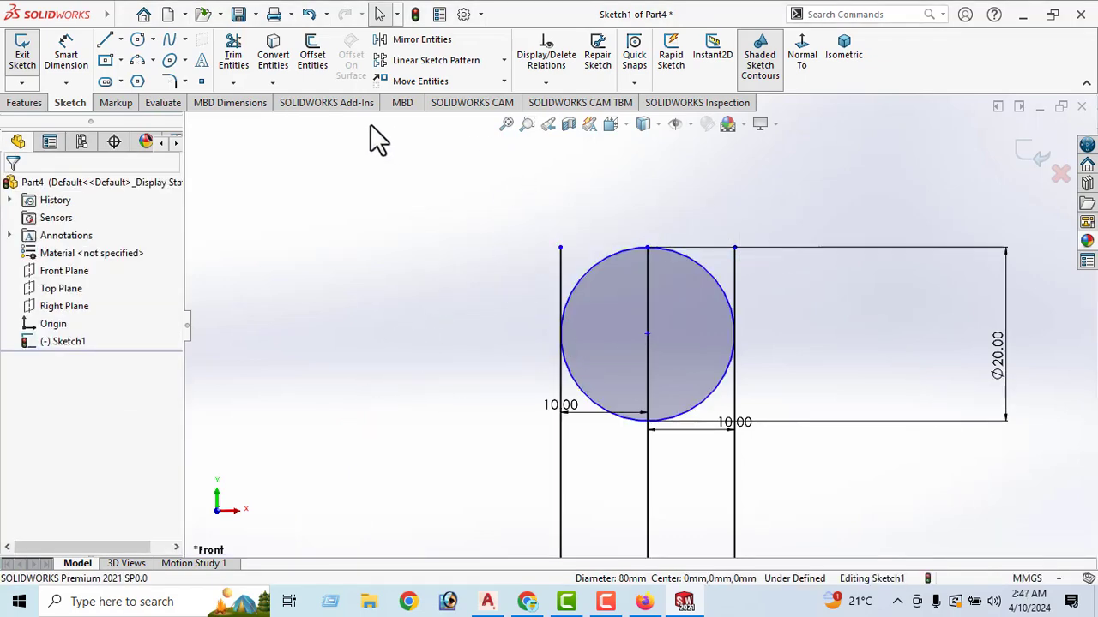
Trim both offset lines above their contact points with the 20 mm circle and trim away the whole vertical centre line.
click(229, 55)
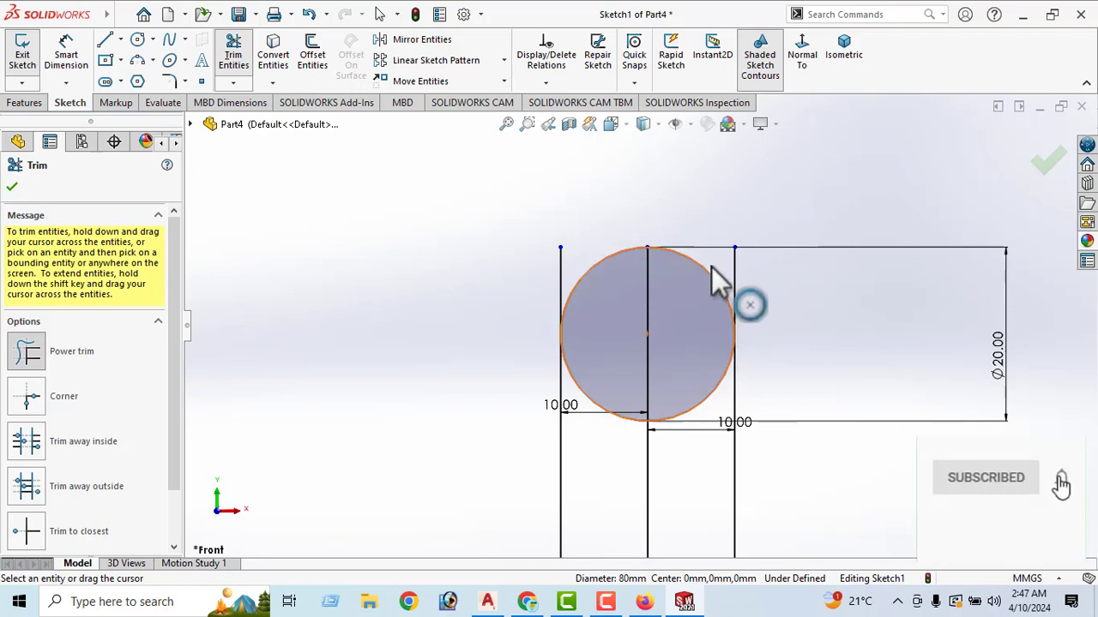
drag(574, 258, 550, 277)
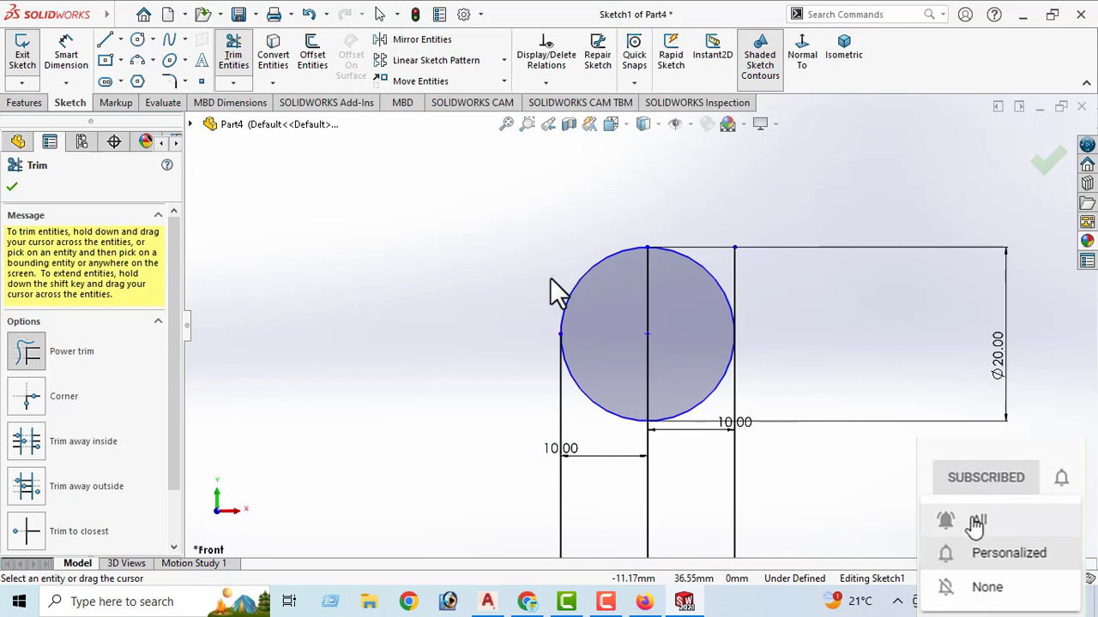
drag(730, 290, 756, 300)
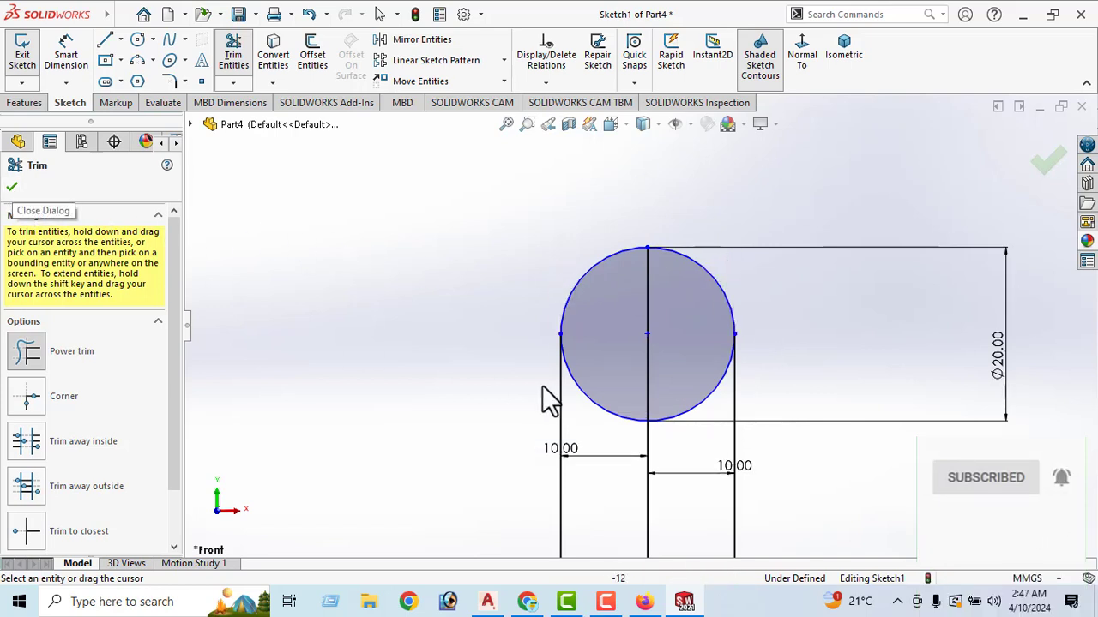
drag(665, 319, 632, 326)
drag(657, 452, 632, 494)
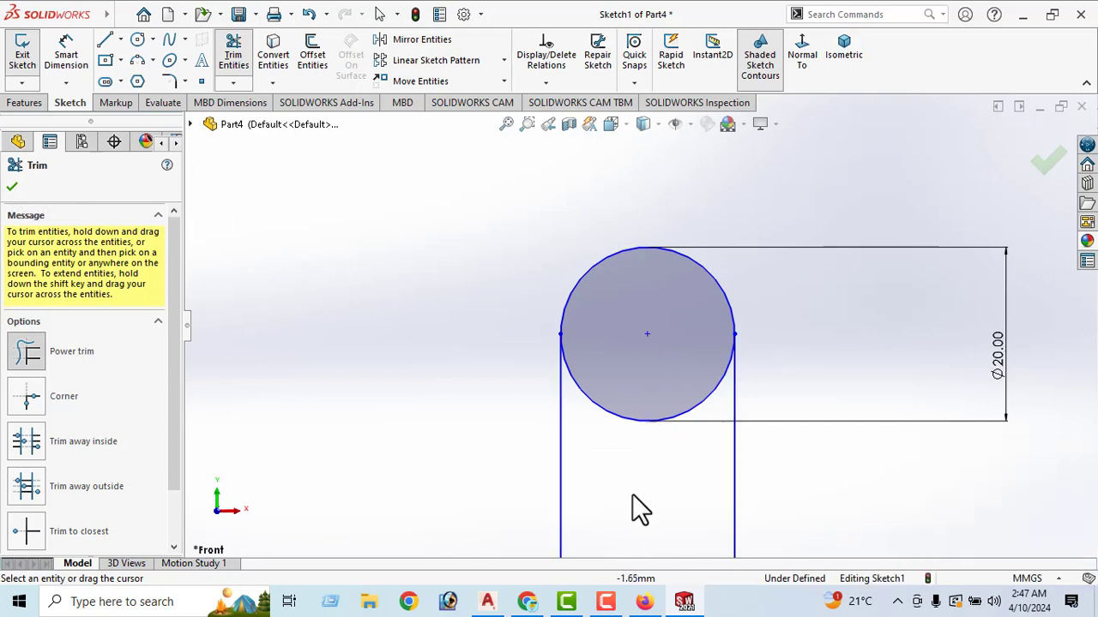
click(11, 189)
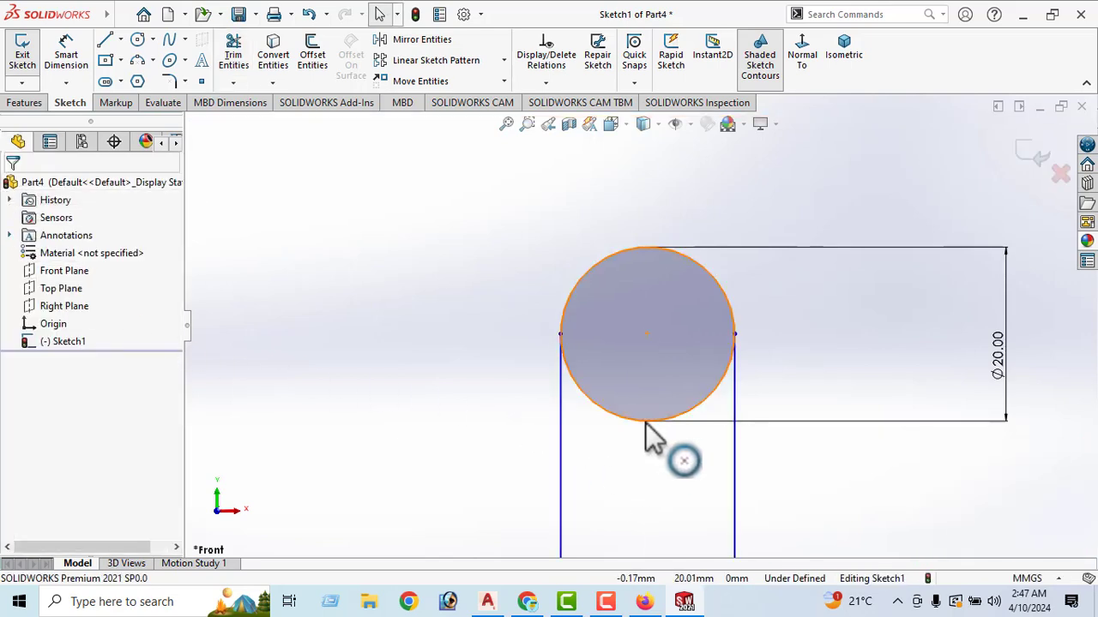
Add tangent relations between the 20 mm circle and each of the two vertical side lines.
click(562, 371)
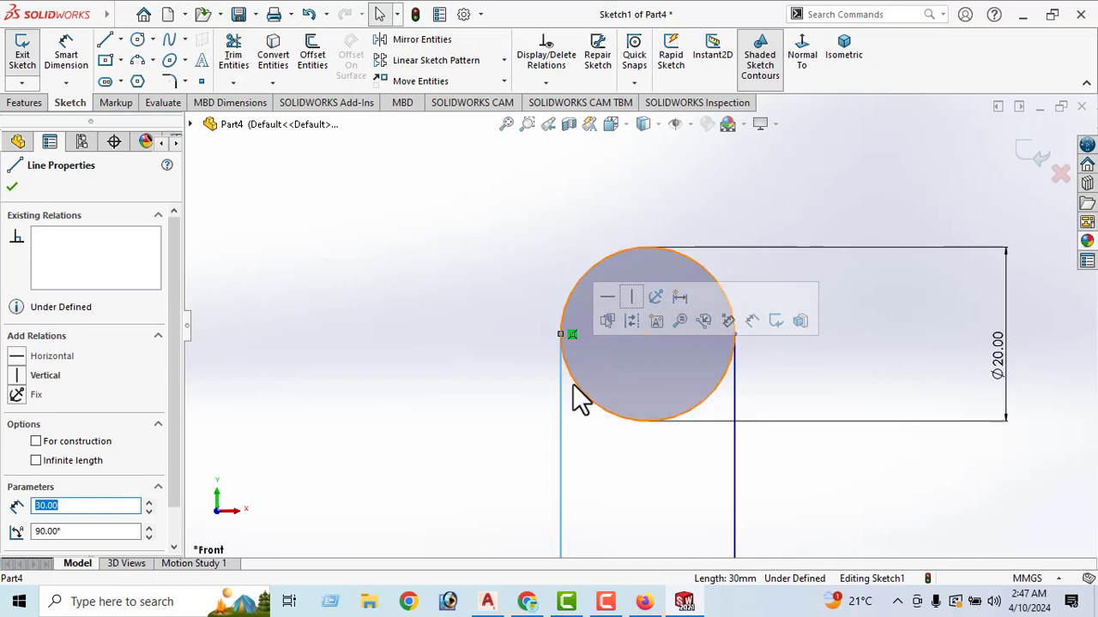
ctrl+click(575, 384)
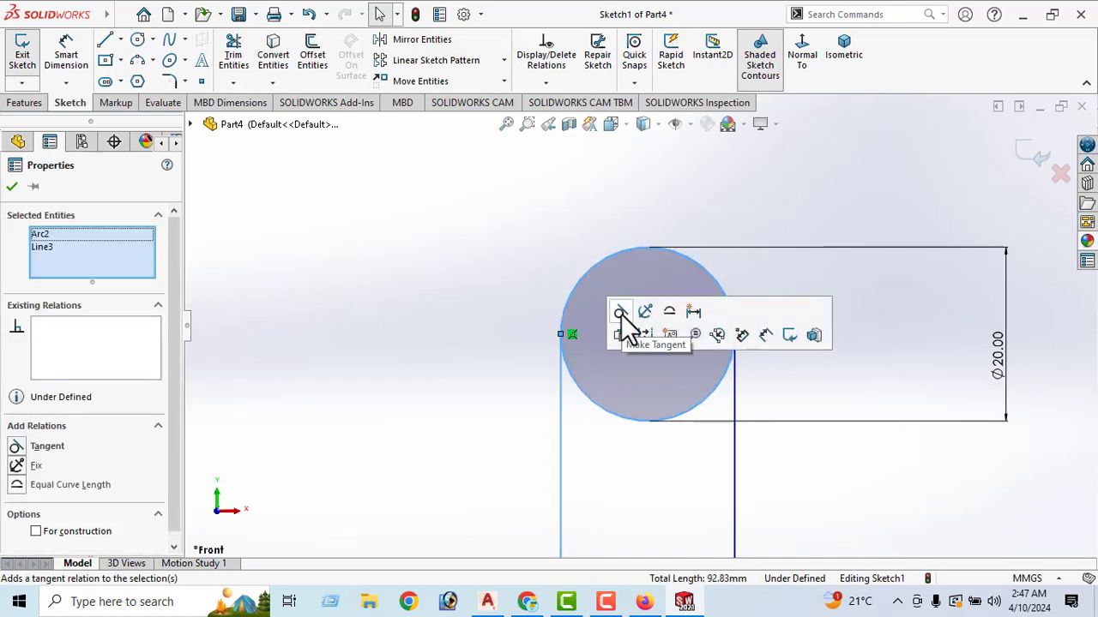
click(12, 187)
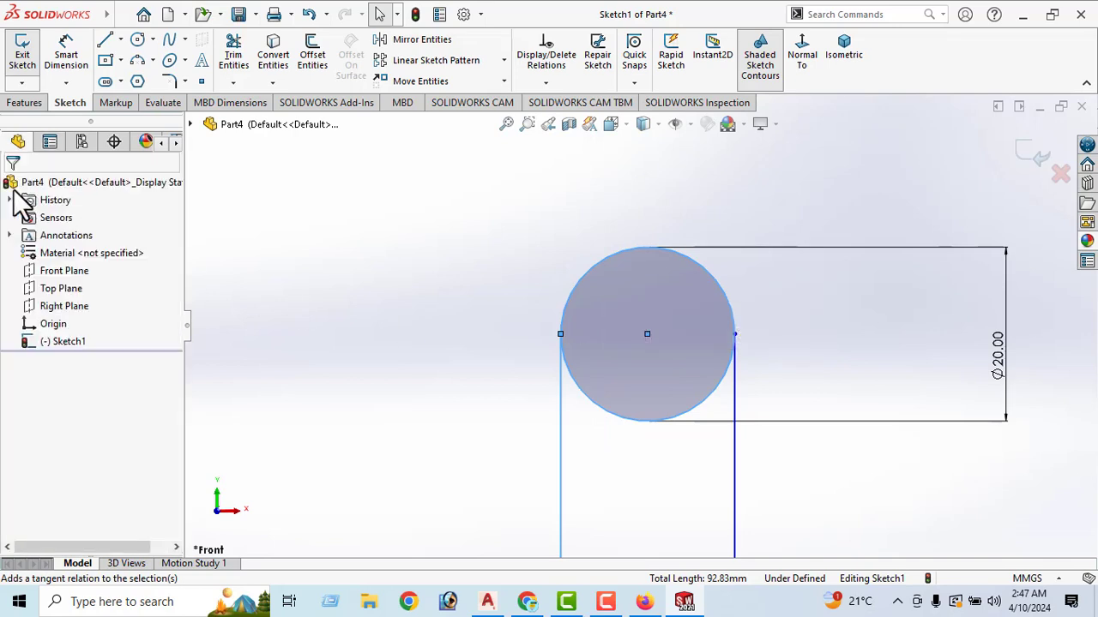
click(722, 383)
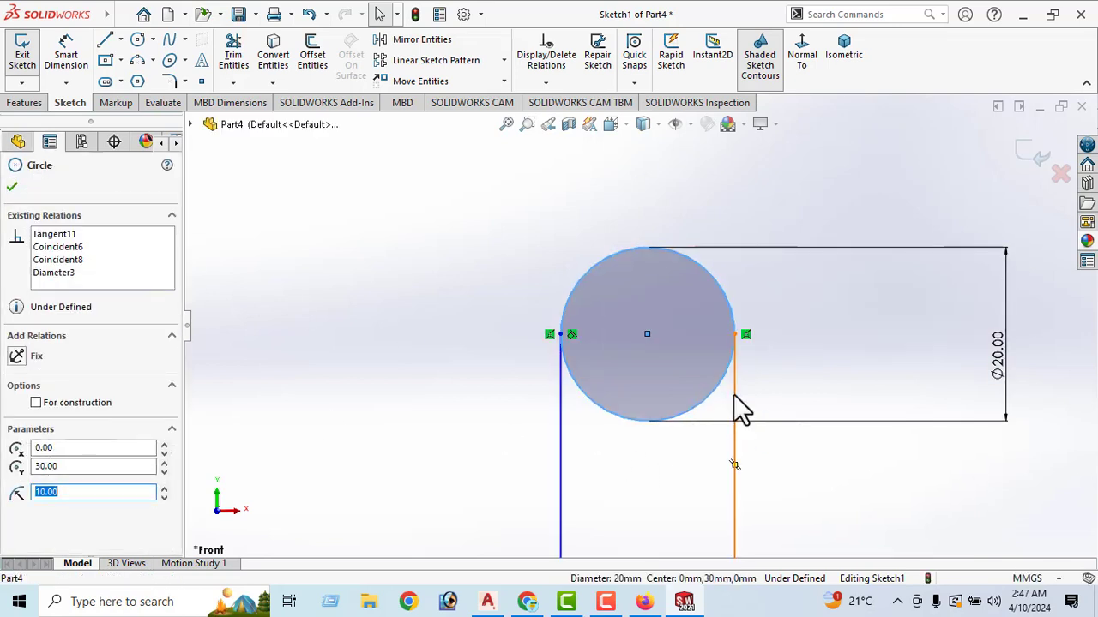
ctrl+click(734, 400)
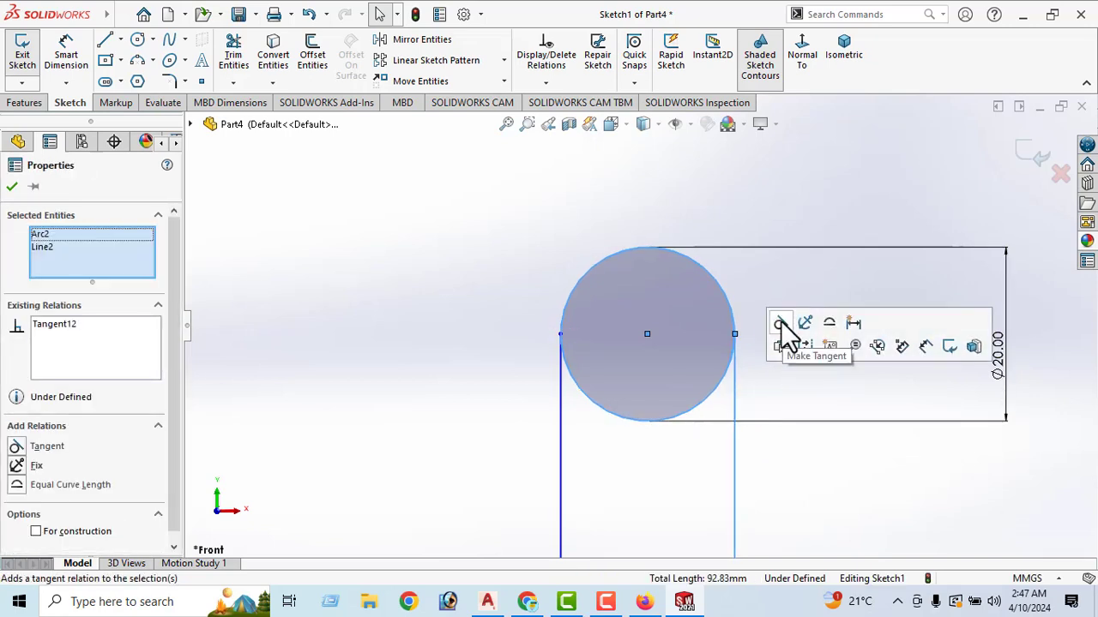
click(12, 188)
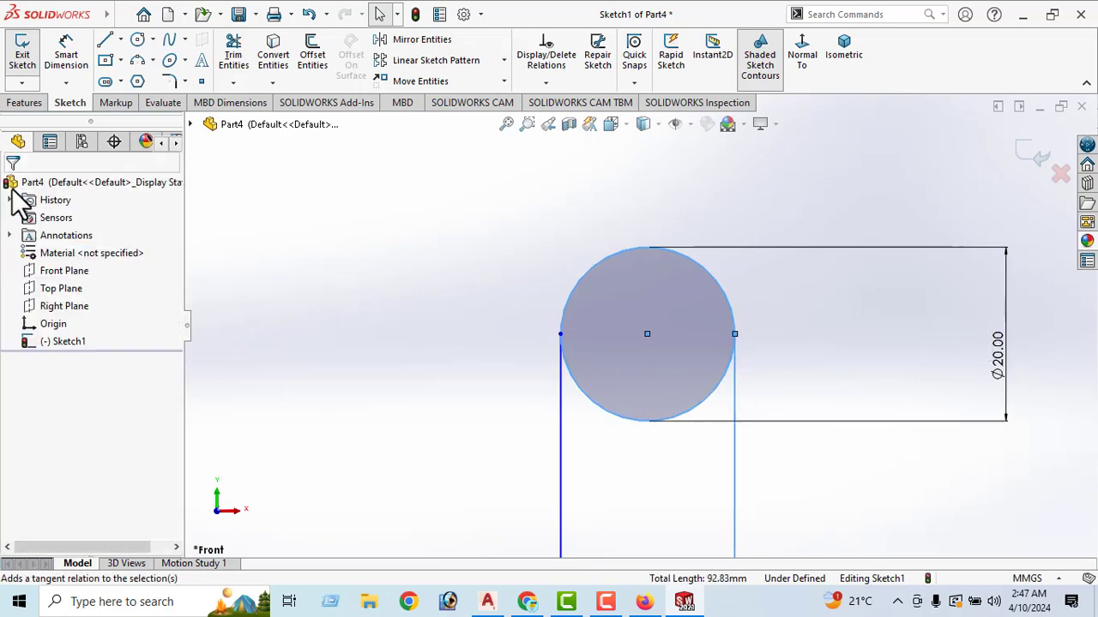
Trim away the circle's lower half between the two side lines to leave a rounded arm end.
click(506, 124)
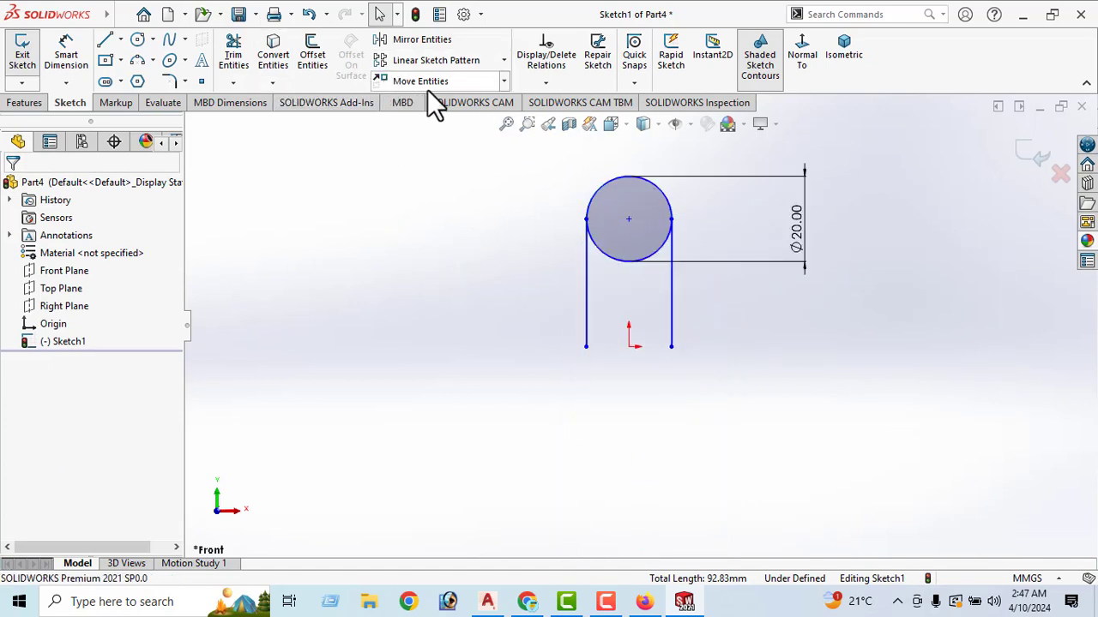
click(233, 58)
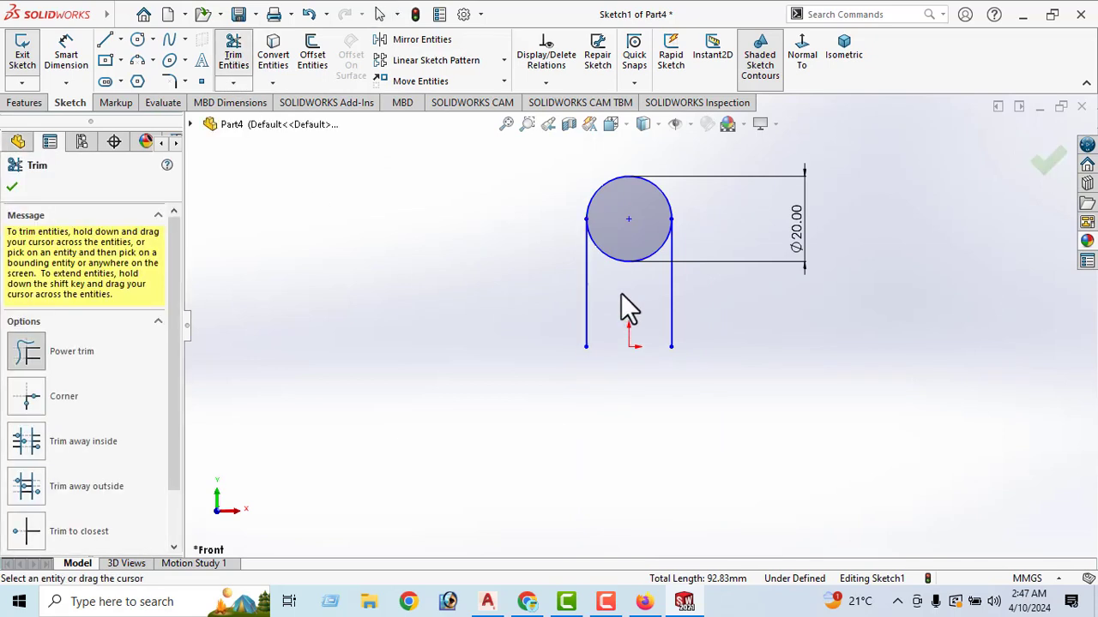
click(614, 262)
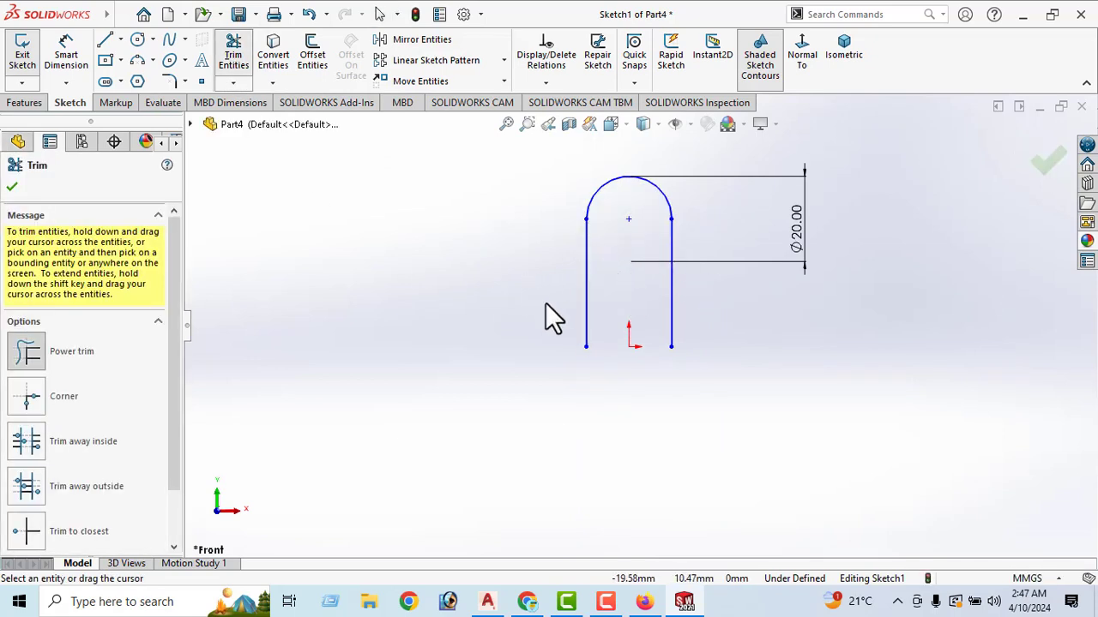
click(12, 189)
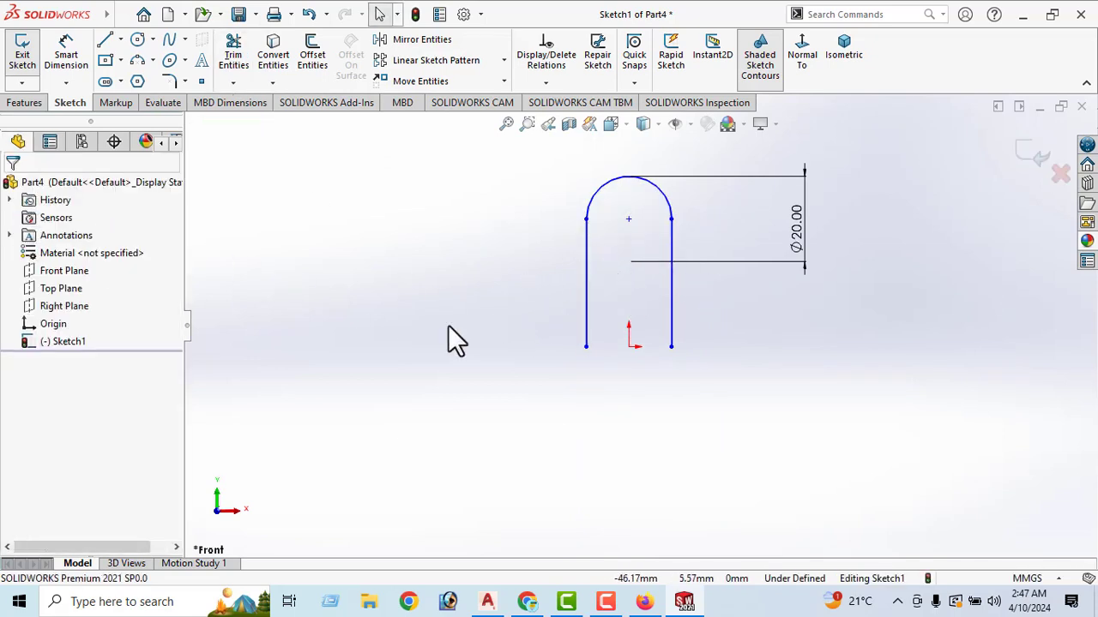
Create a circular sketch pattern of the arm's arc and two side lines about the origin, with 6 equally spaced instances over 360°, consulting the reference drawing.
scroll(589, 348, down, 2)
scroll(588, 347, up, 3)
drag(547, 199, 718, 387)
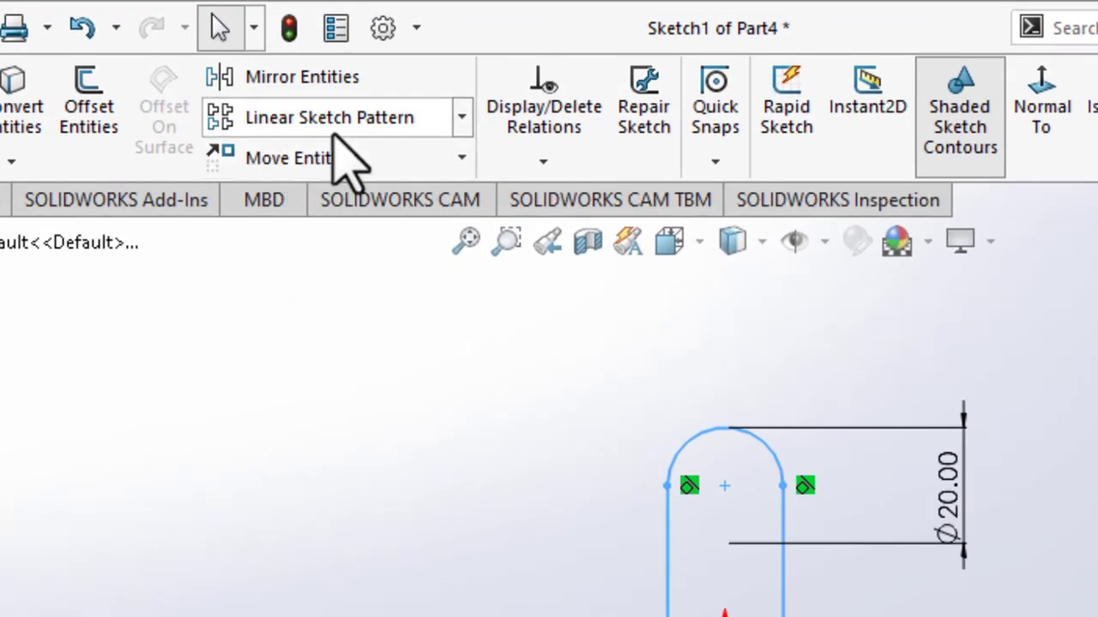
click(462, 117)
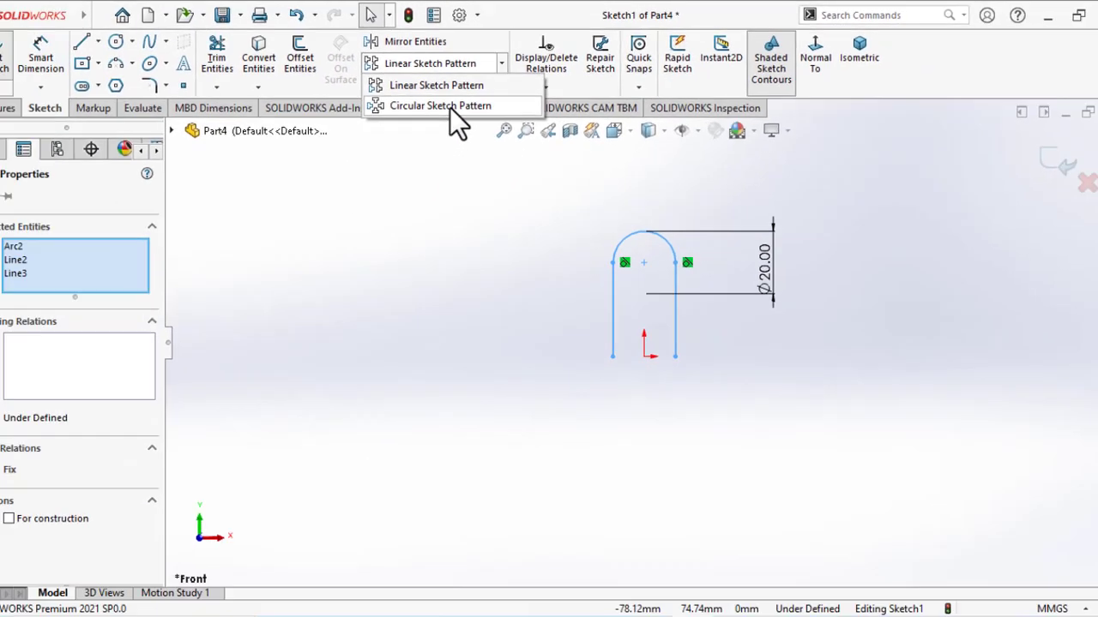
click(337, 195)
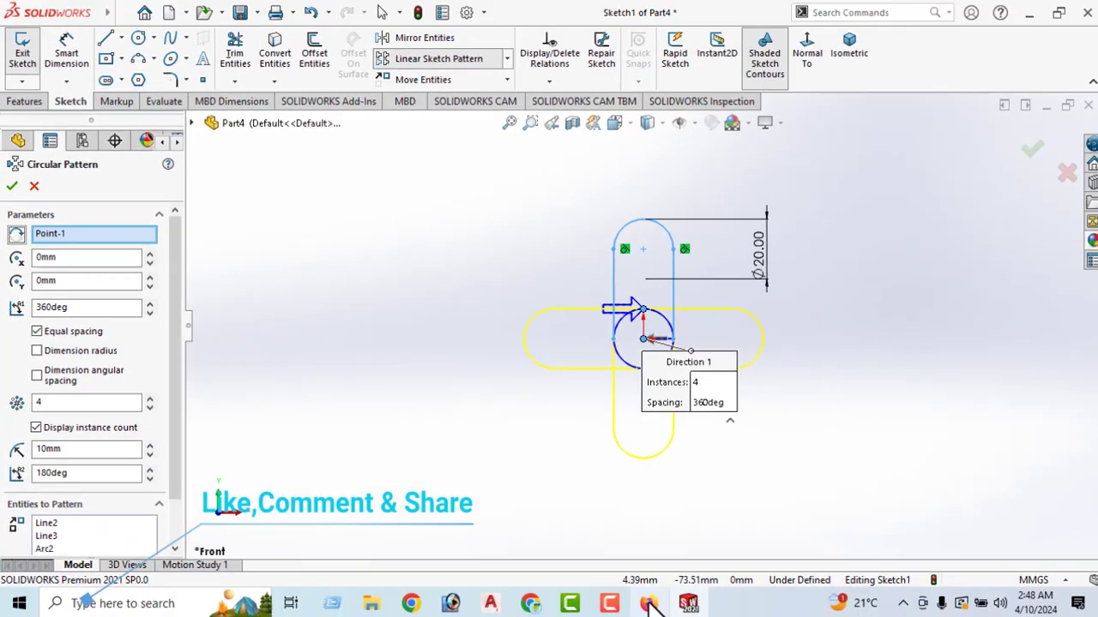
click(648, 602)
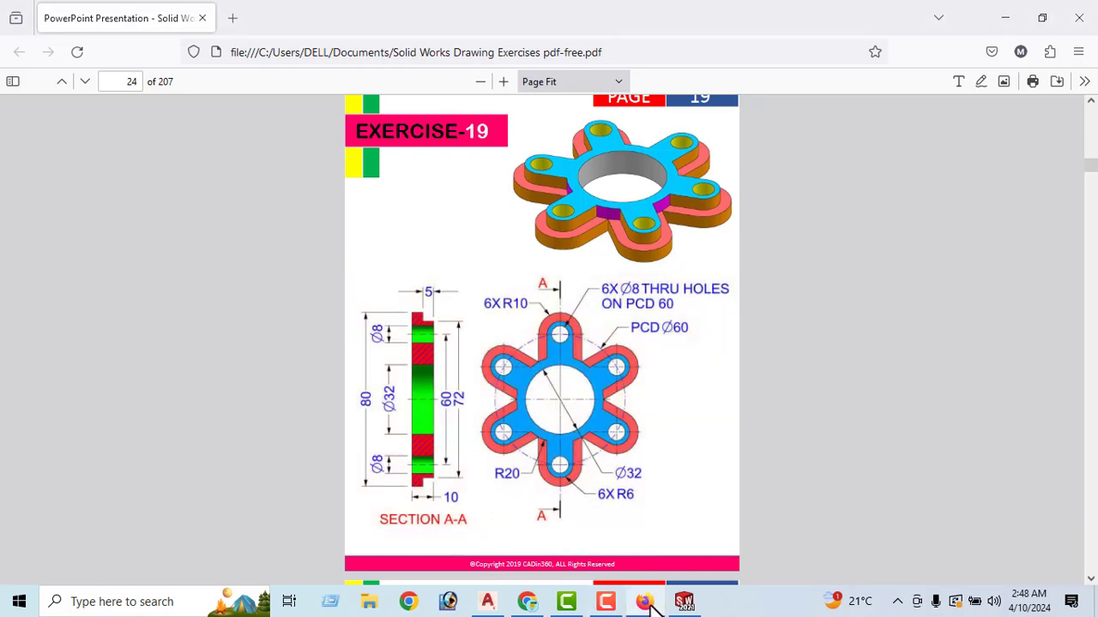
click(684, 601)
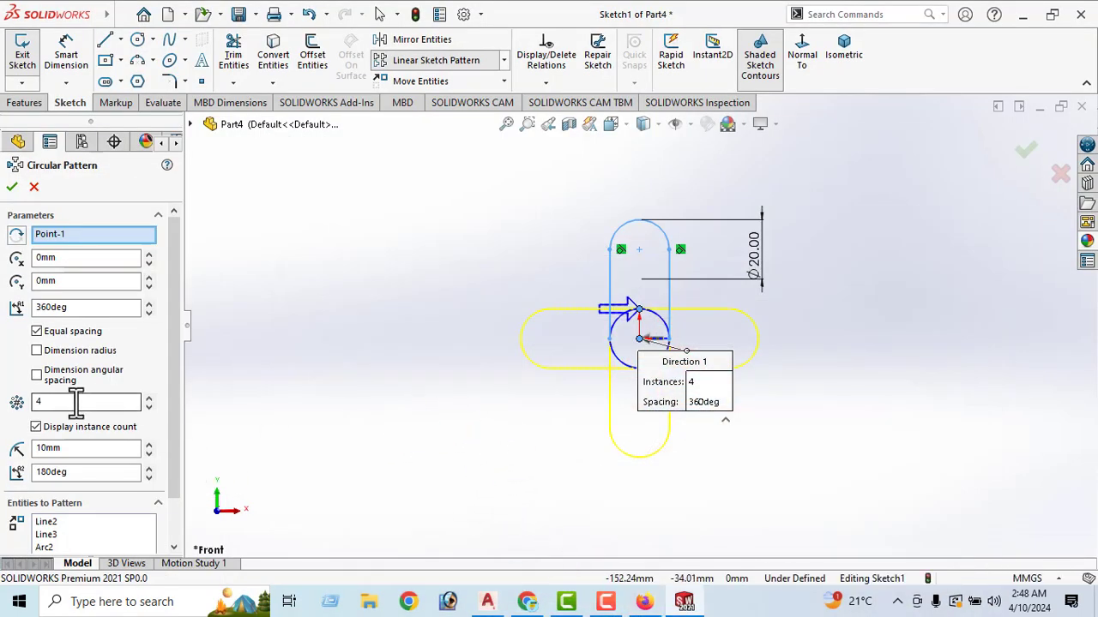
drag(77, 403, 28, 410)
text(6)
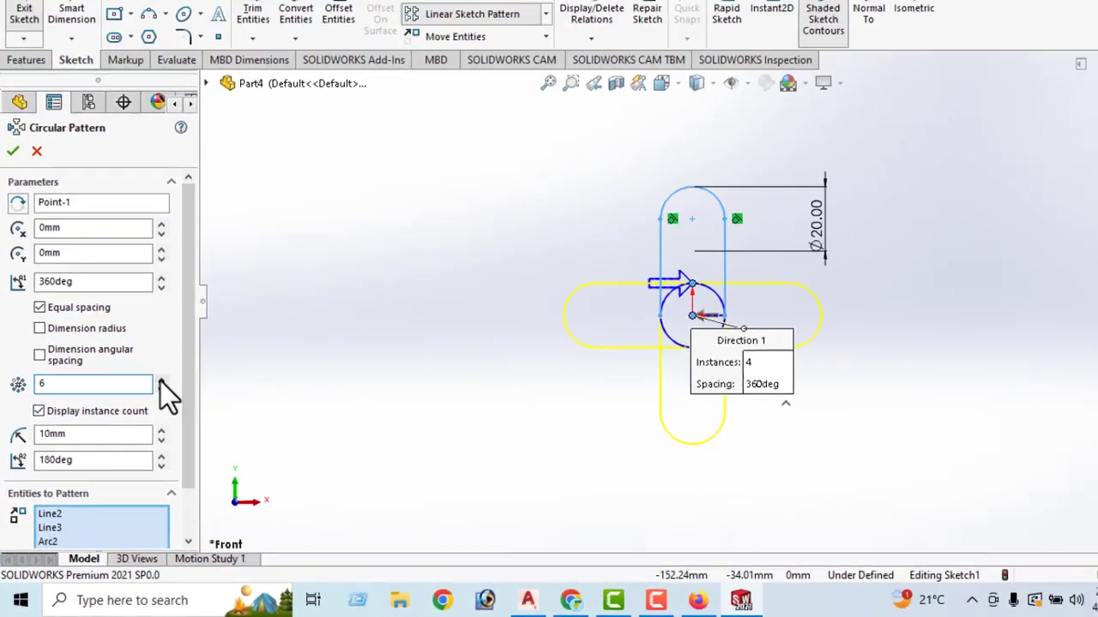
click(226, 286)
click(227, 285)
click(149, 407)
click(149, 407)
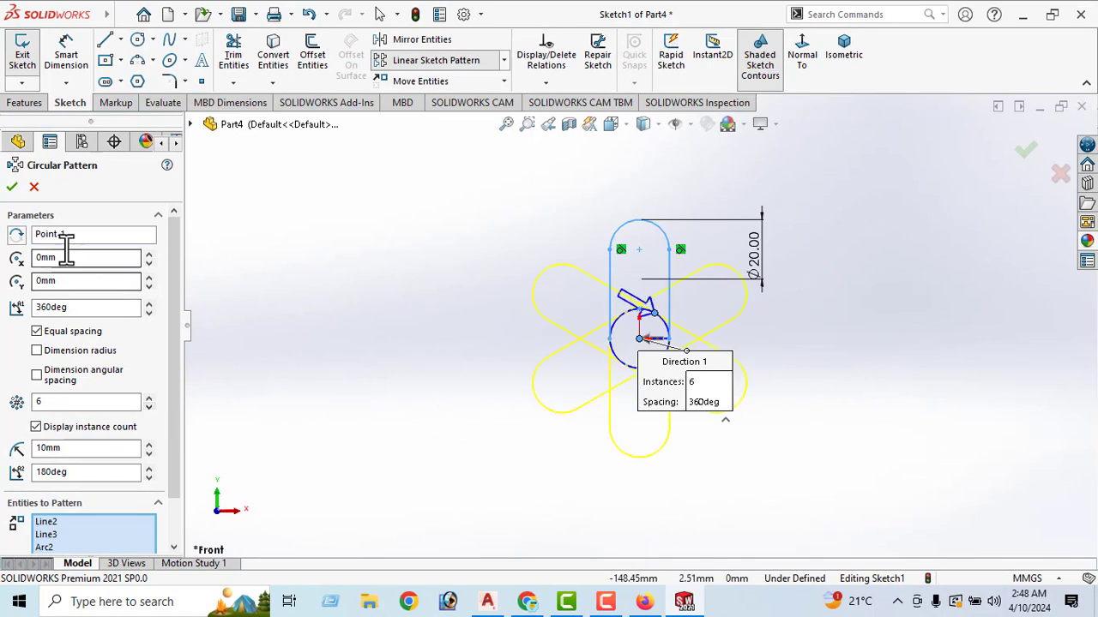
click(12, 187)
Trim all overlapping line segments inside the patterned arms, leaving only the closed outer six-armed outline.
scroll(640, 335, down, 2)
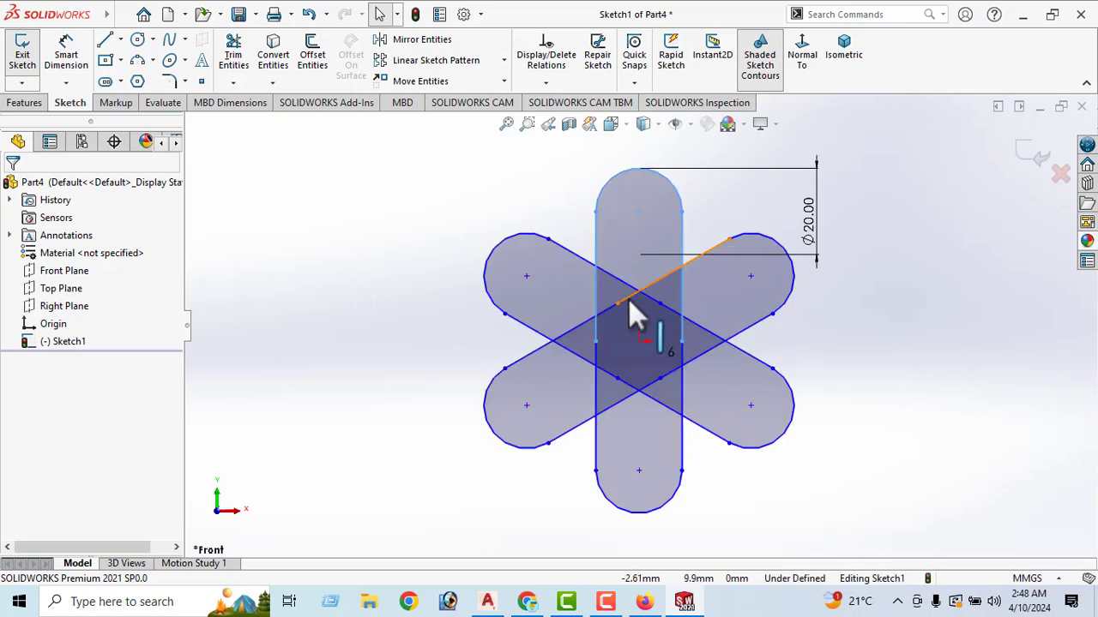
click(233, 54)
mouse_move(621, 270)
mouse_down()
mouse_move(583, 308)
mouse_move(569, 348)
mouse_move(616, 404)
mouse_move(695, 393)
mouse_up()
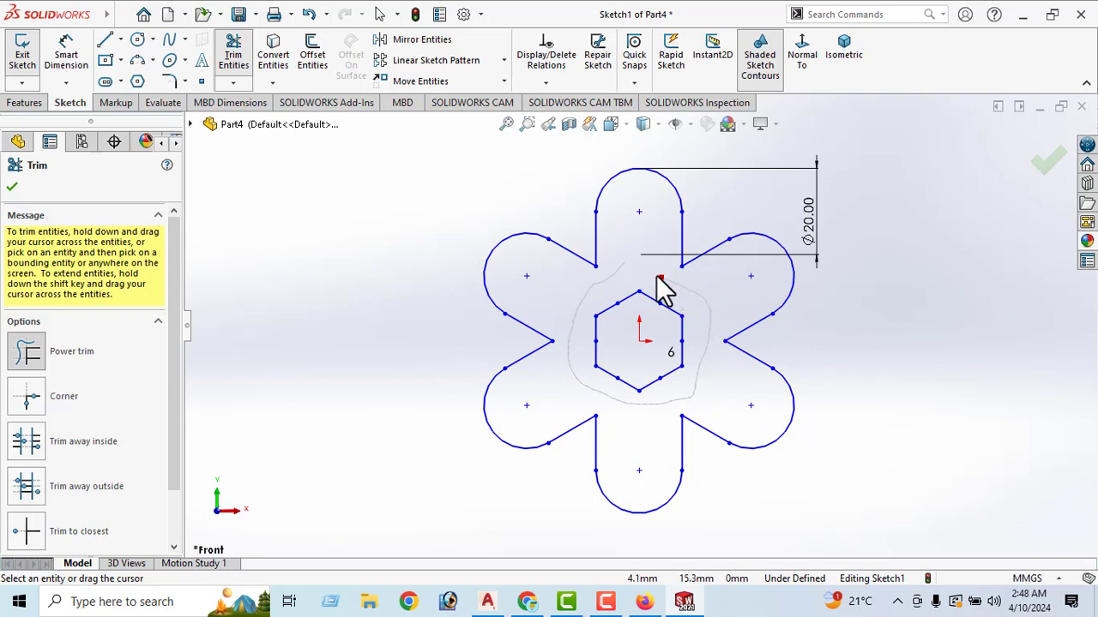
drag(655, 283, 626, 320)
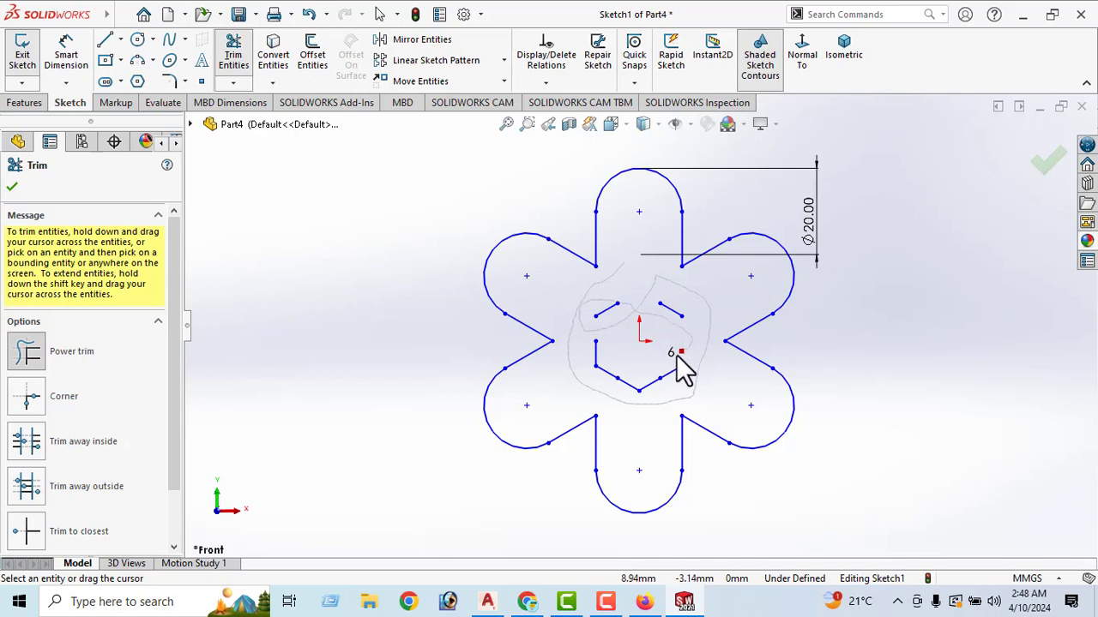
mouse_move(668, 377)
mouse_down()
mouse_move(626, 382)
mouse_move(592, 343)
mouse_move(604, 319)
mouse_up()
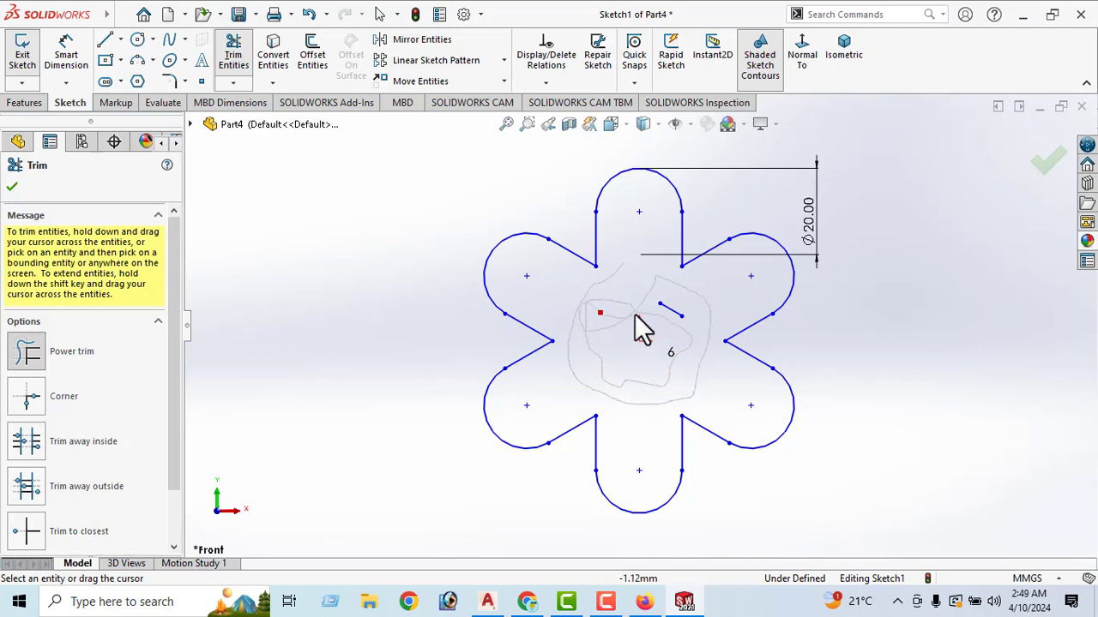
drag(687, 304, 688, 303)
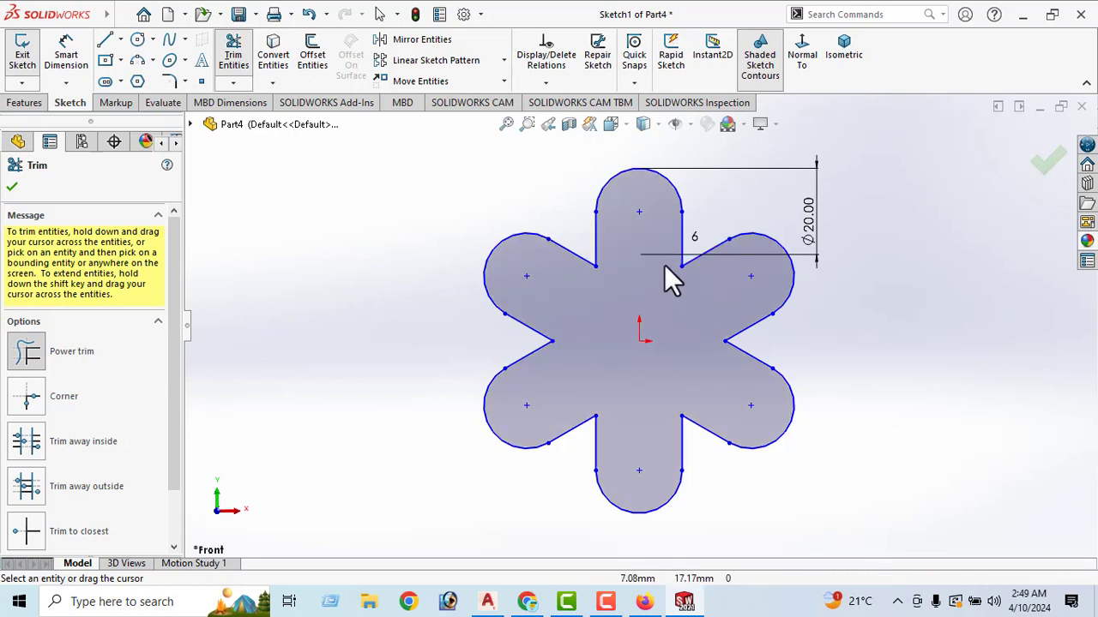
click(11, 190)
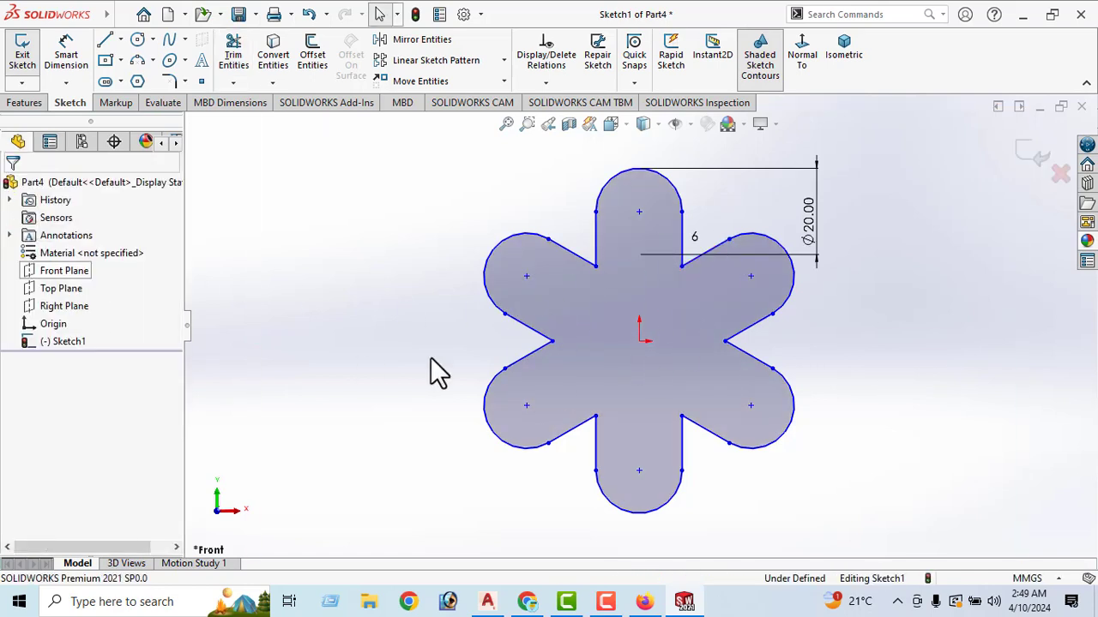
Extrude the closed six-armed outline as a 5 mm blind boss, checking the thickness against the reference drawing.
click(645, 603)
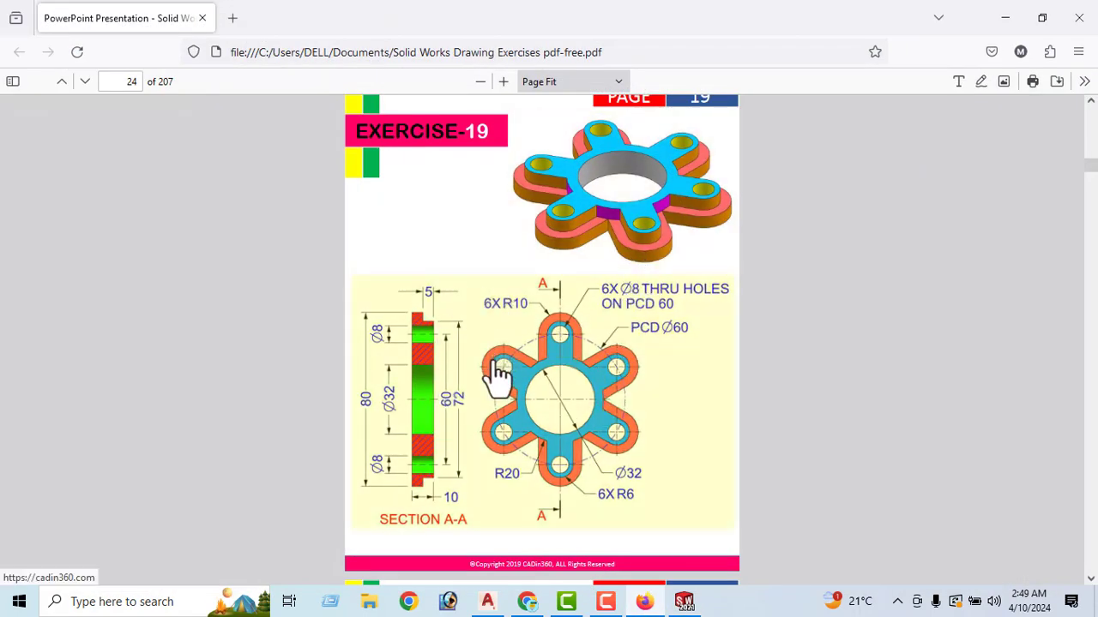
click(644, 603)
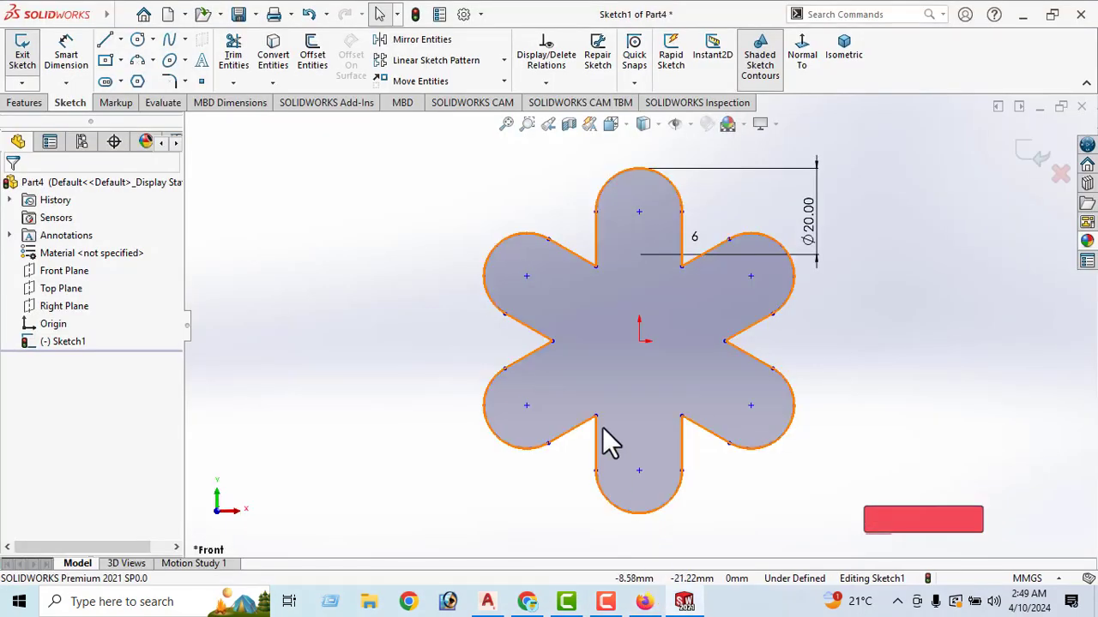
click(22, 104)
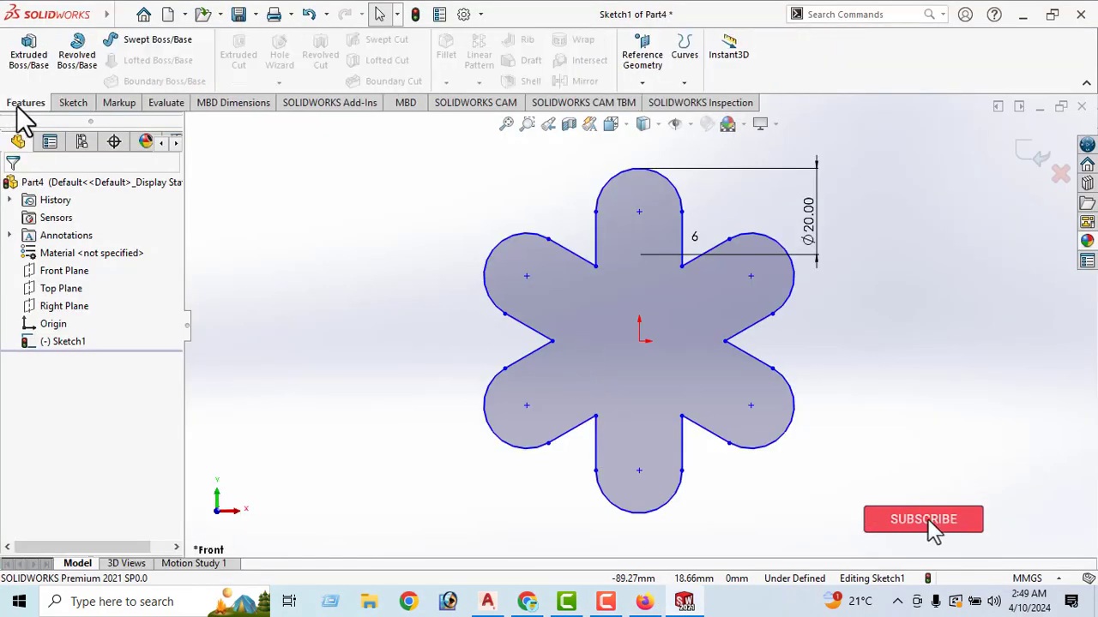
click(26, 55)
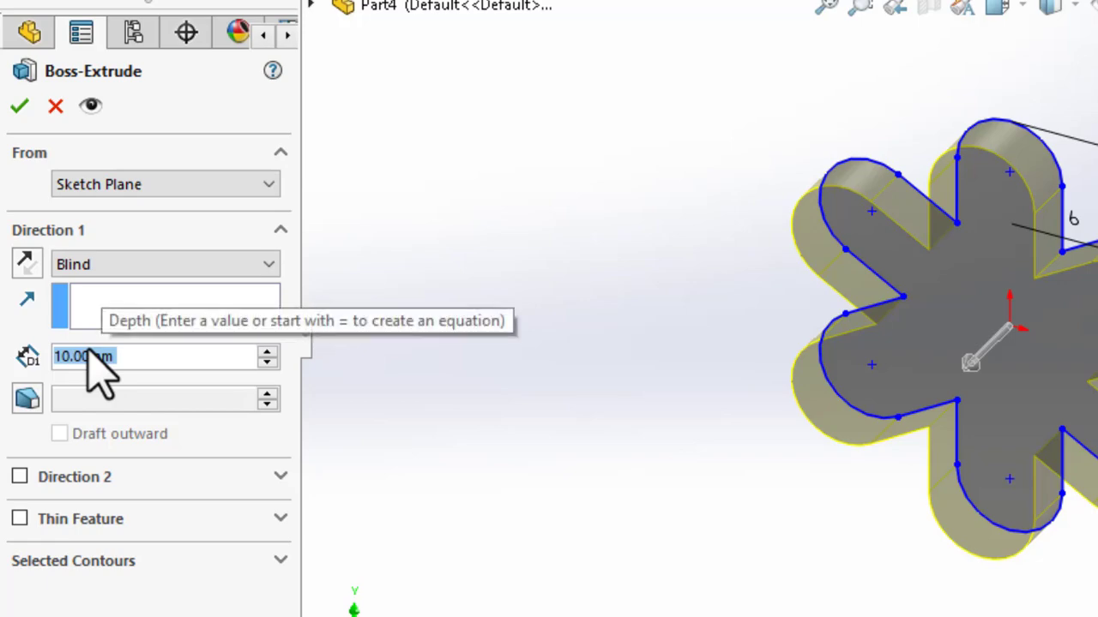
text(5)
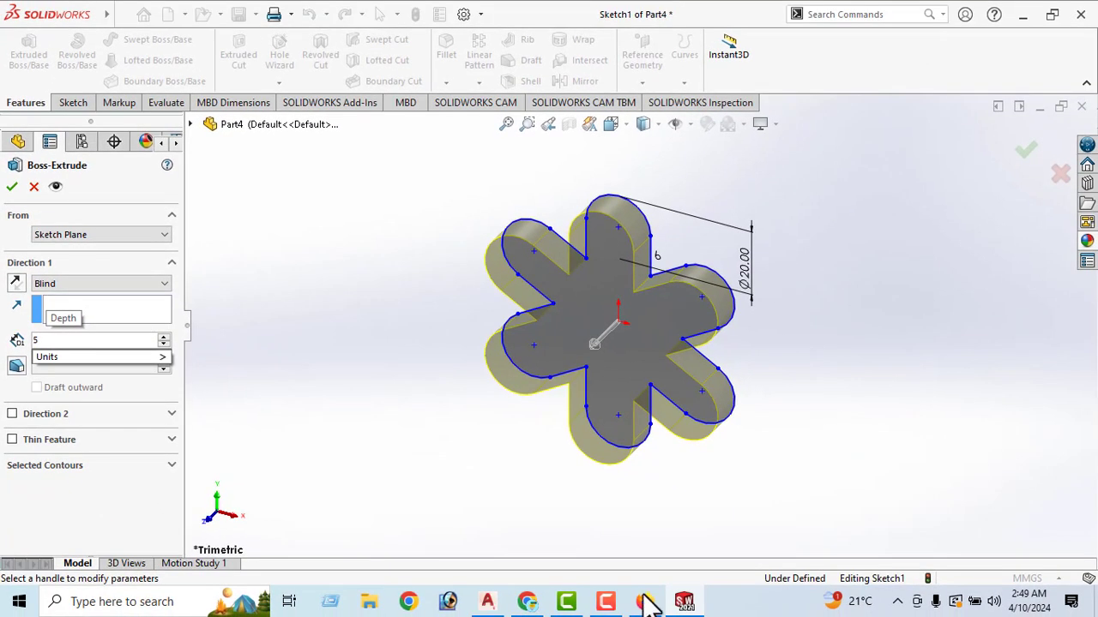
click(646, 602)
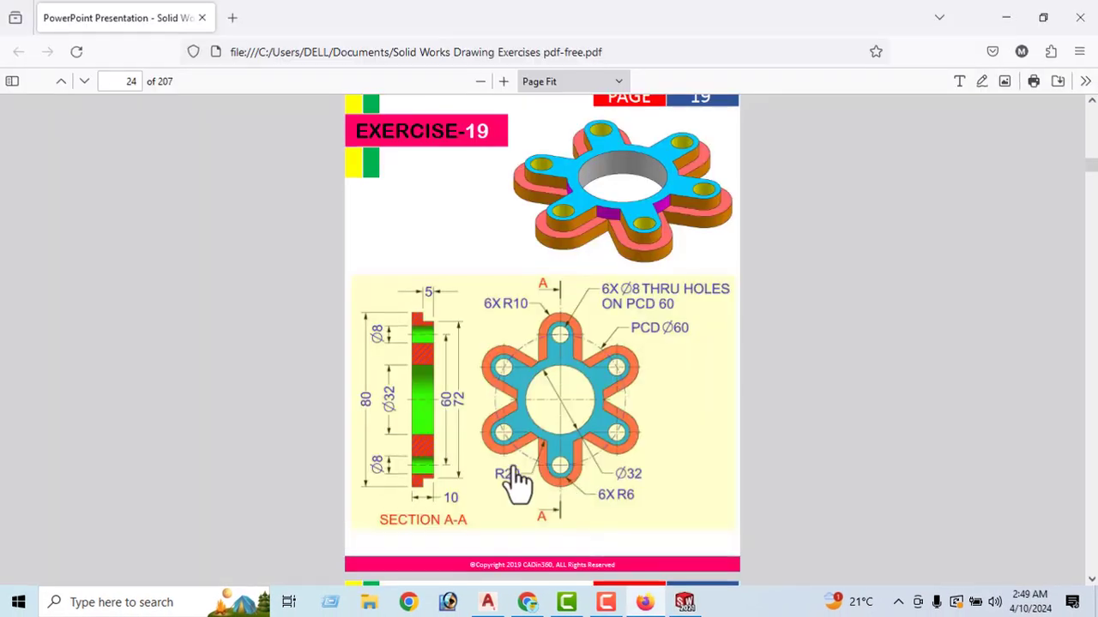
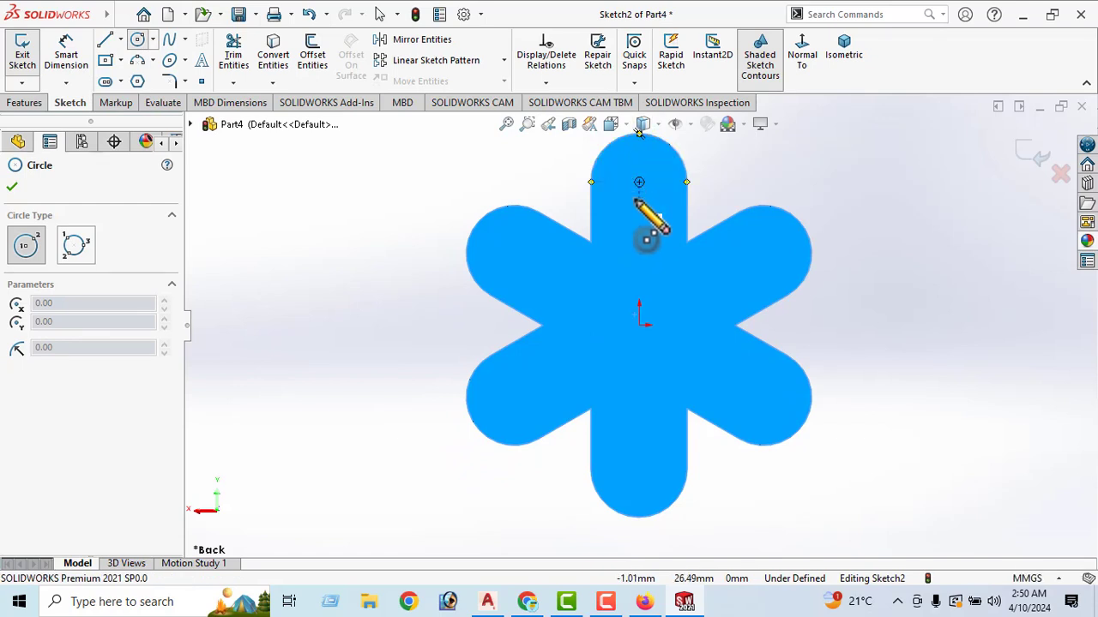
Sketch a circle about 13 mm in diameter on the base's back face, concentric with the upper arm's rounded end.
click(639, 182)
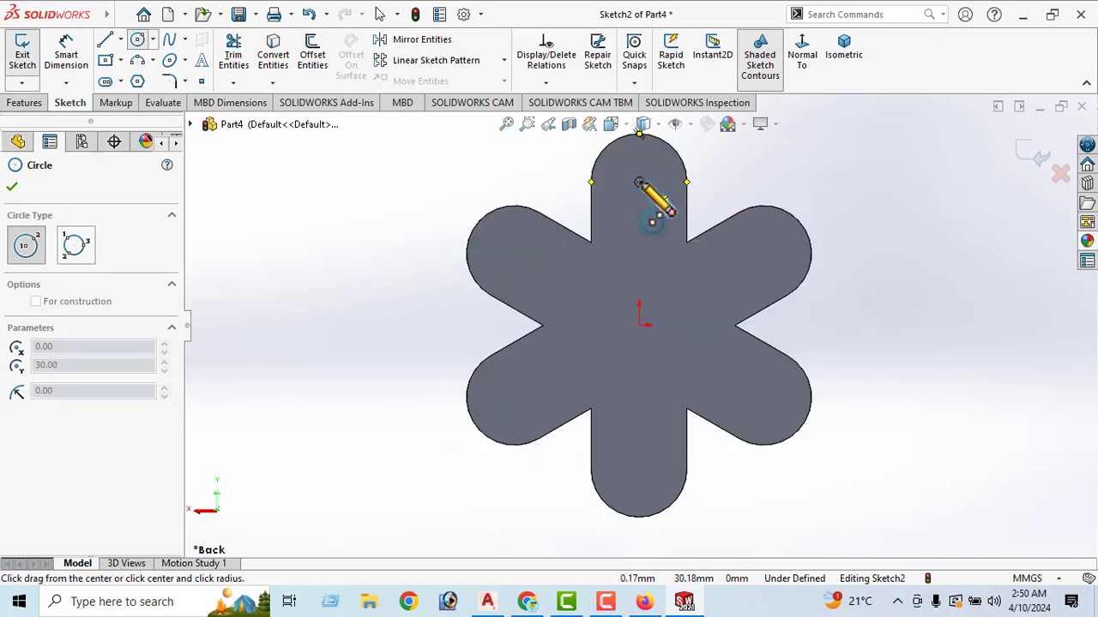
click(663, 209)
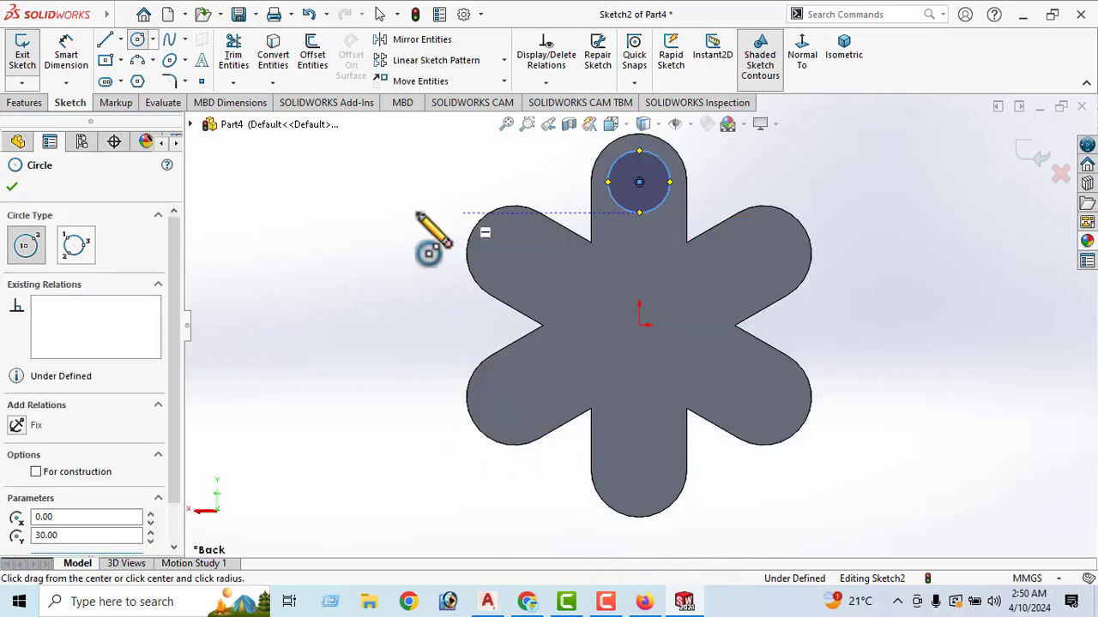
click(12, 186)
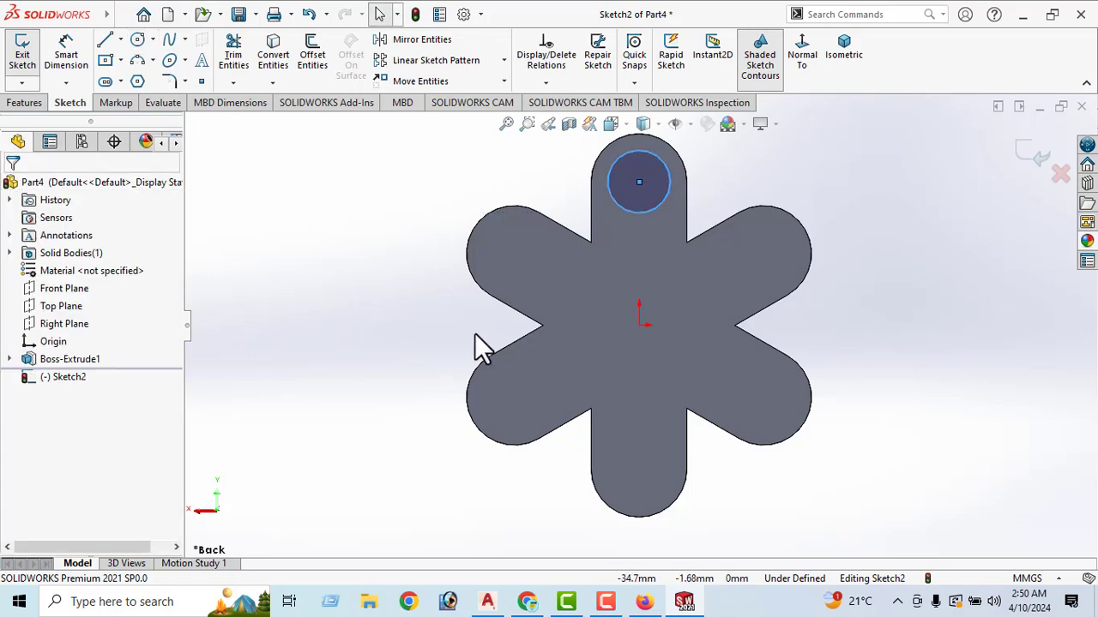
ctrl+middle_drag(495, 343, 434, 385)
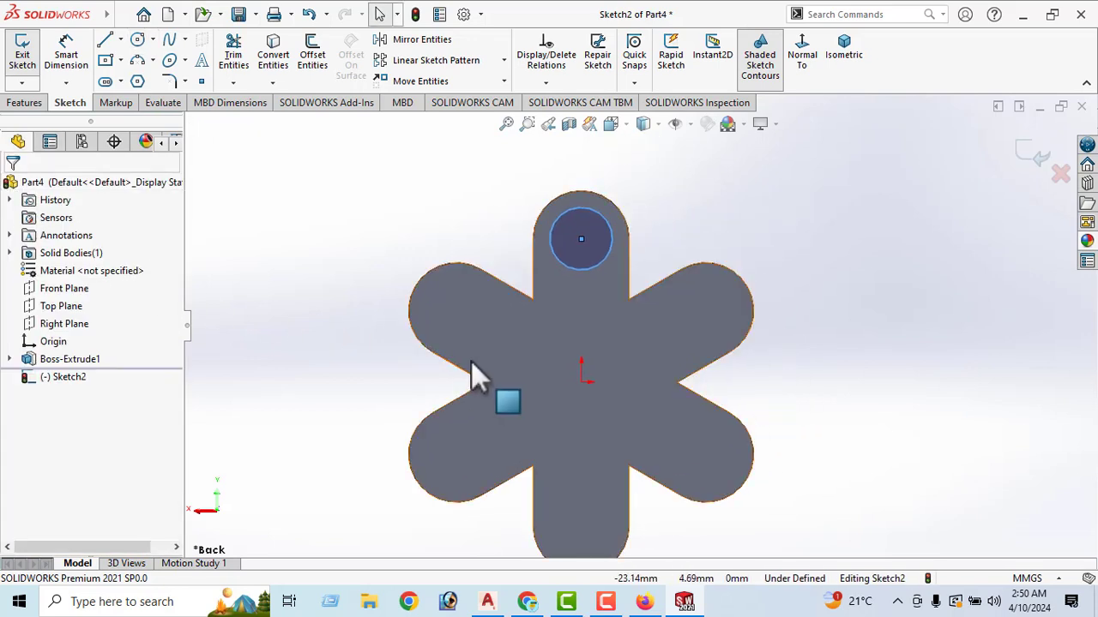
click(582, 239)
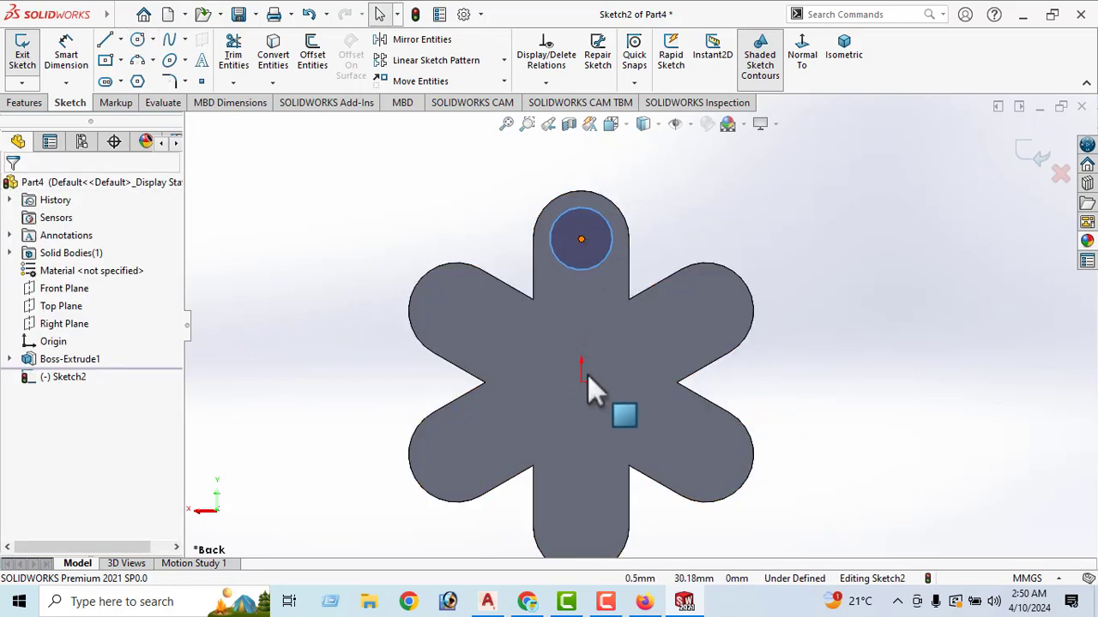
Check the pitch circle on the reference drawing and sketch a construction circle about 54.5 mm in diameter centred on the origin.
click(646, 603)
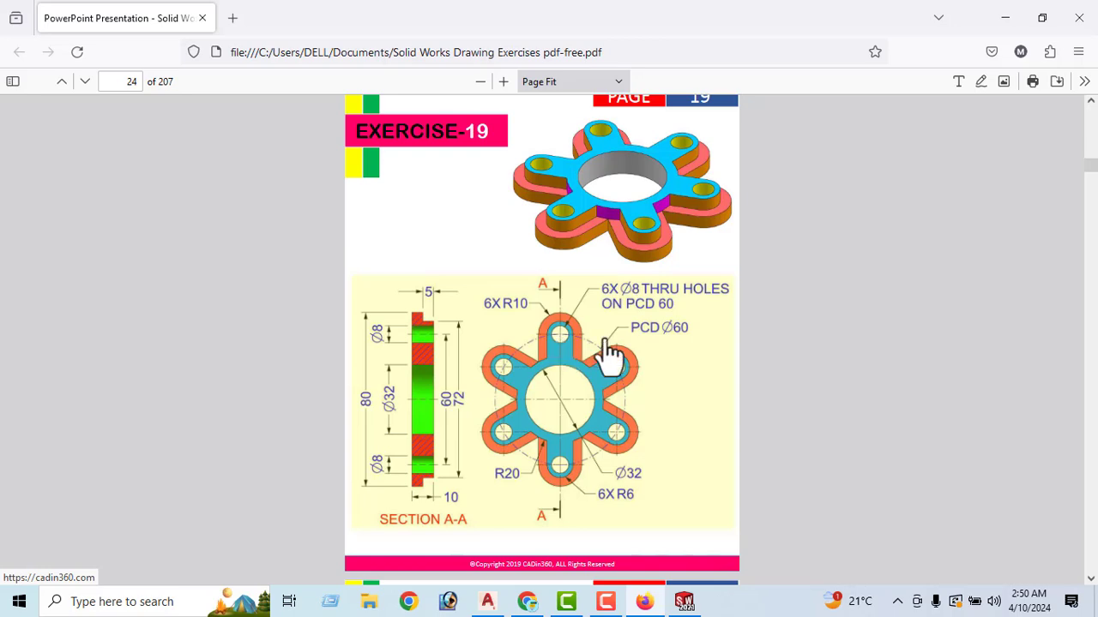
click(644, 600)
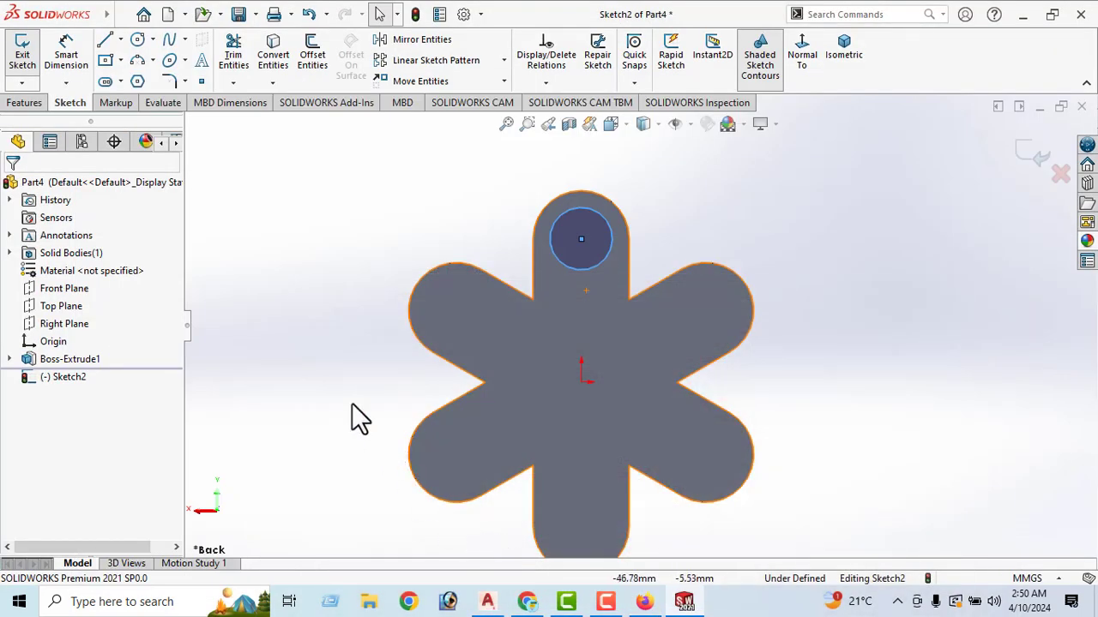
click(153, 40)
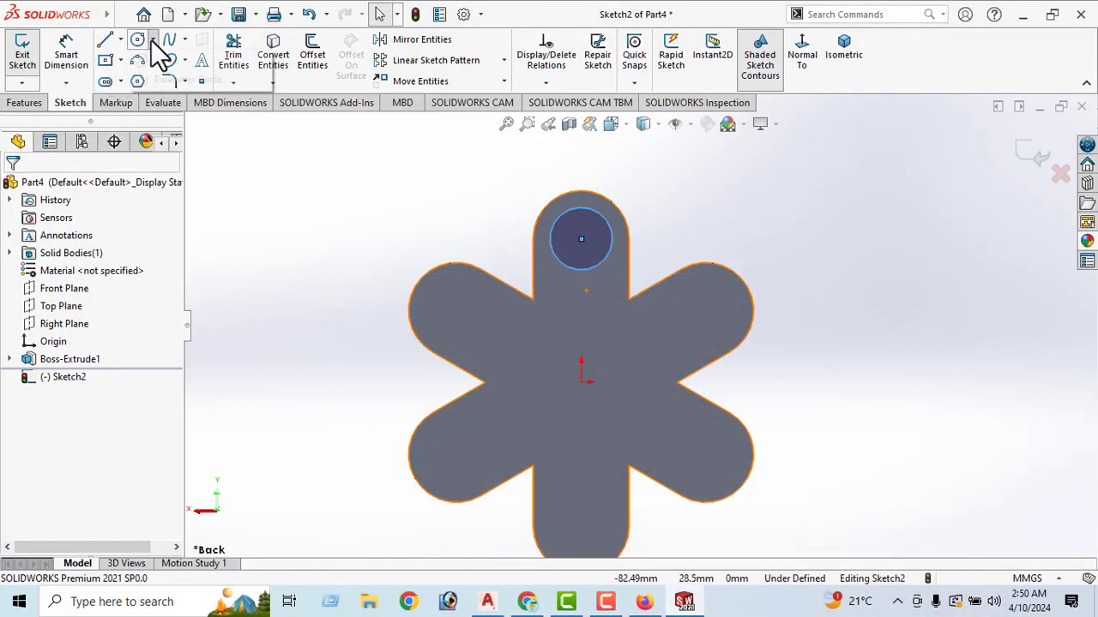
click(148, 65)
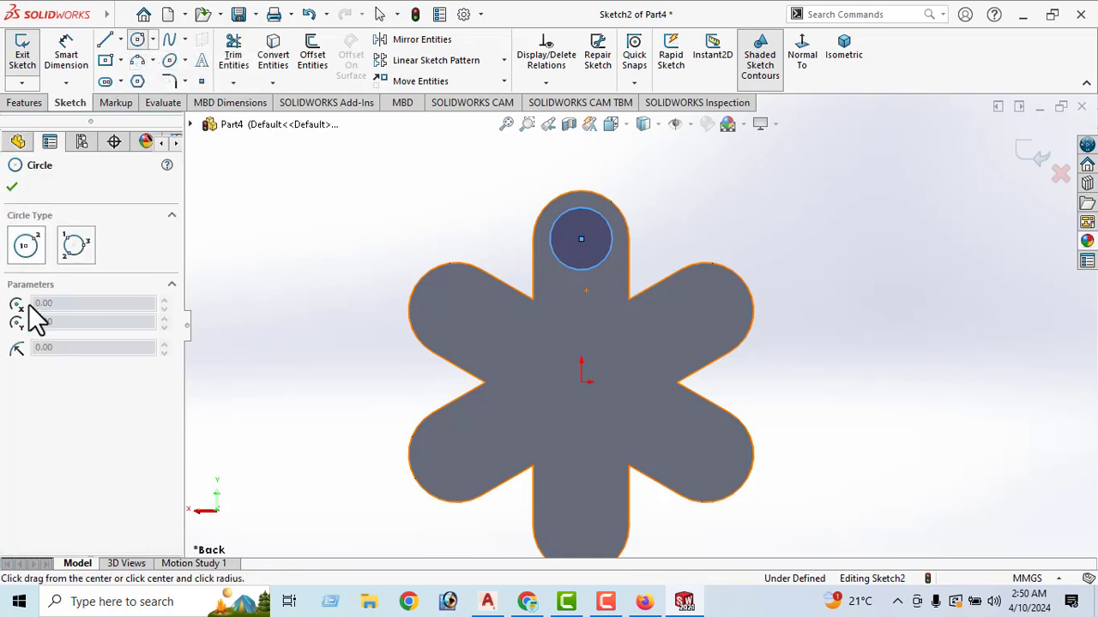
mouse_move(582, 383)
mouse_down()
mouse_move(691, 468)
mouse_move(691, 453)
mouse_up()
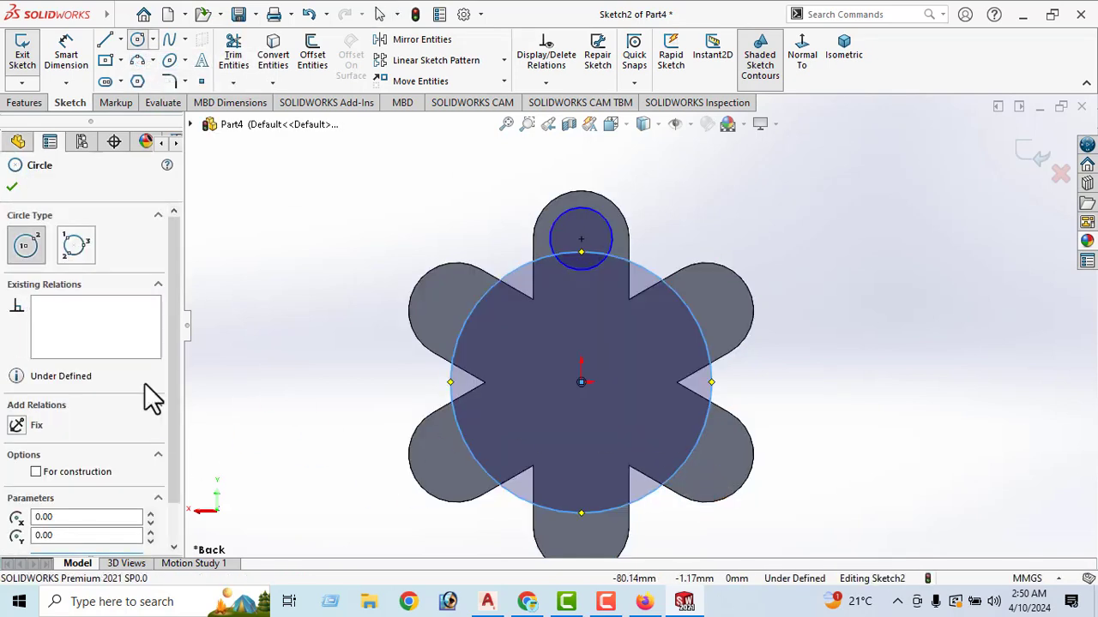
click(35, 472)
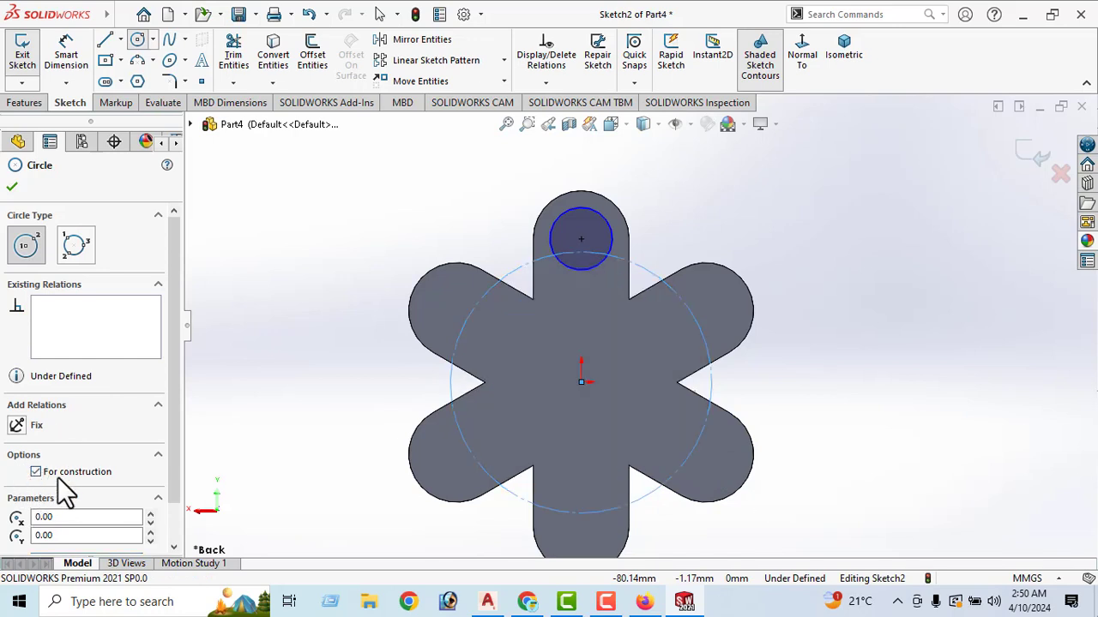
Dimension the construction circle's diameter to 60 mm.
click(63, 58)
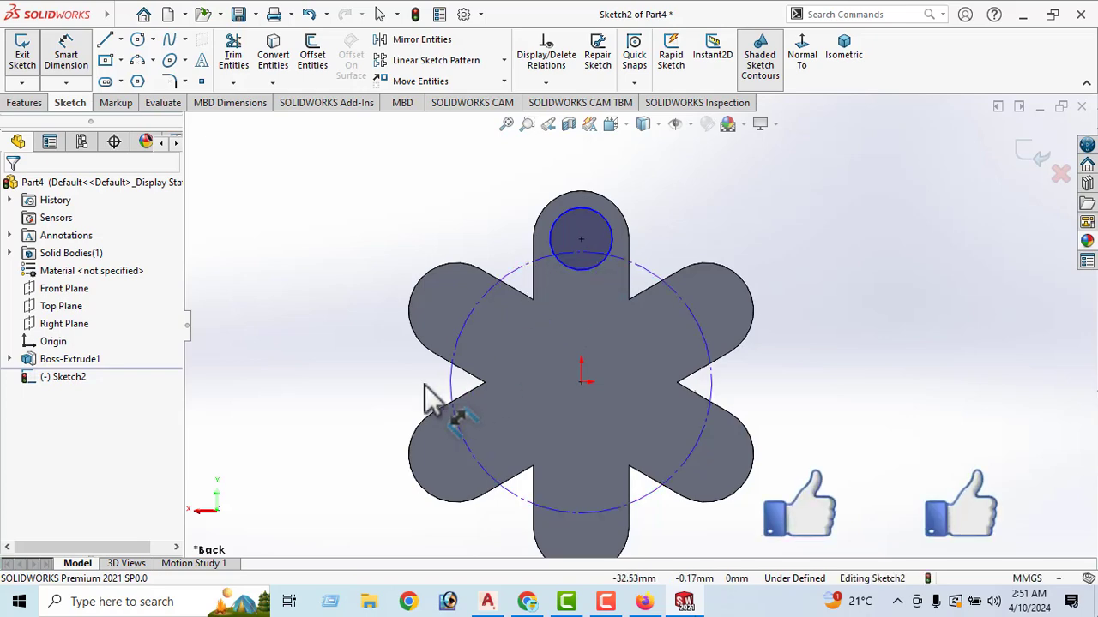
click(455, 390)
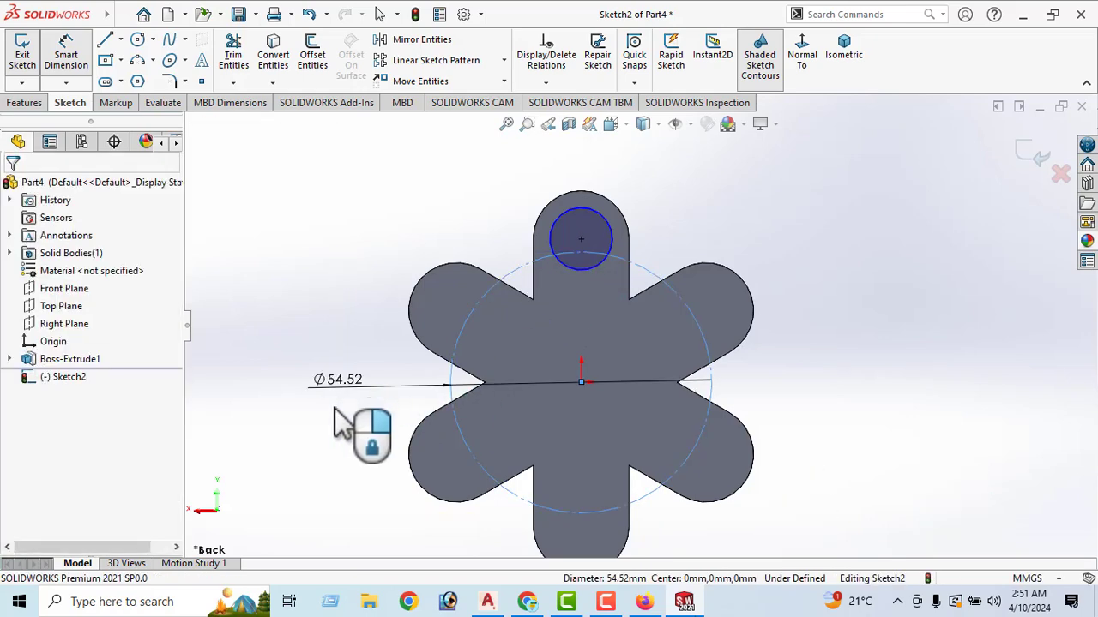
click(340, 419)
text(60)
key(Return)
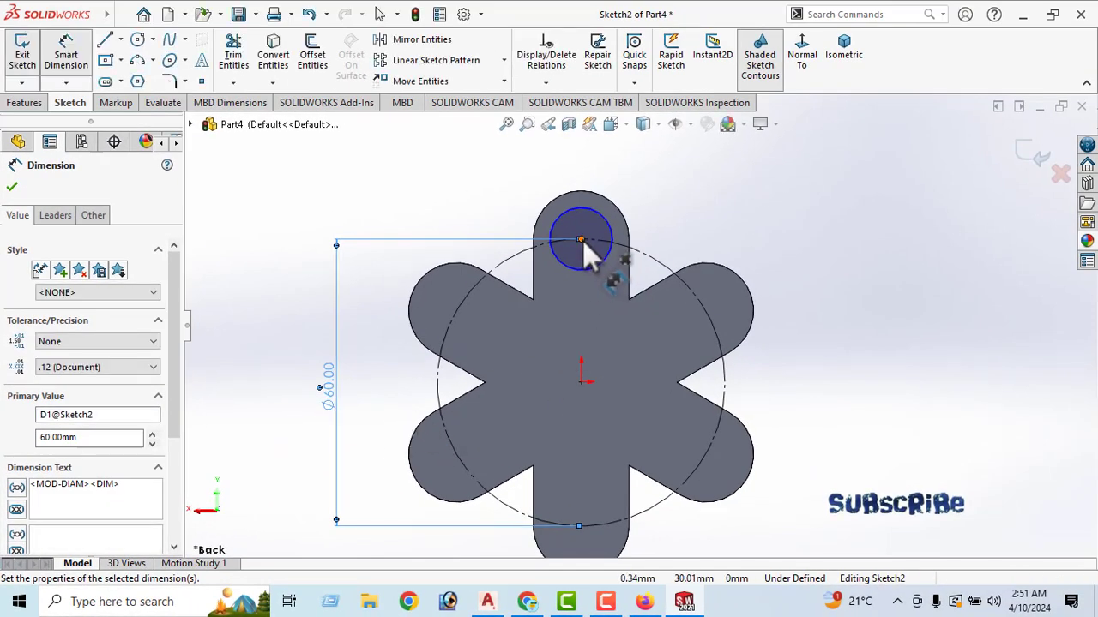
click(12, 187)
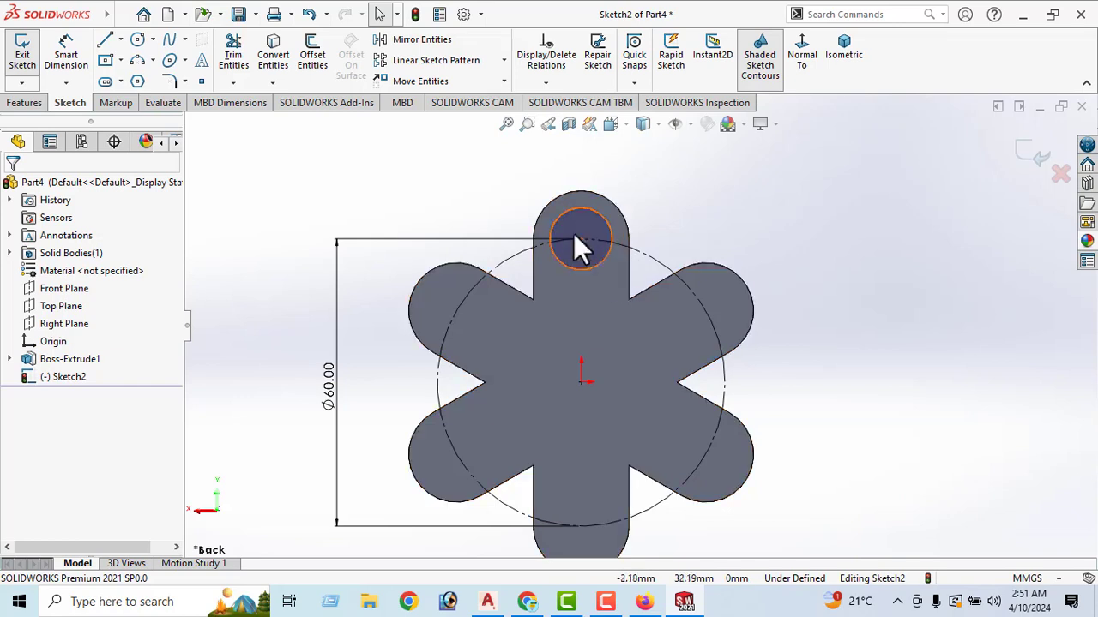
Delete the construction circle around the origin together with its diameter dimension.
click(502, 267)
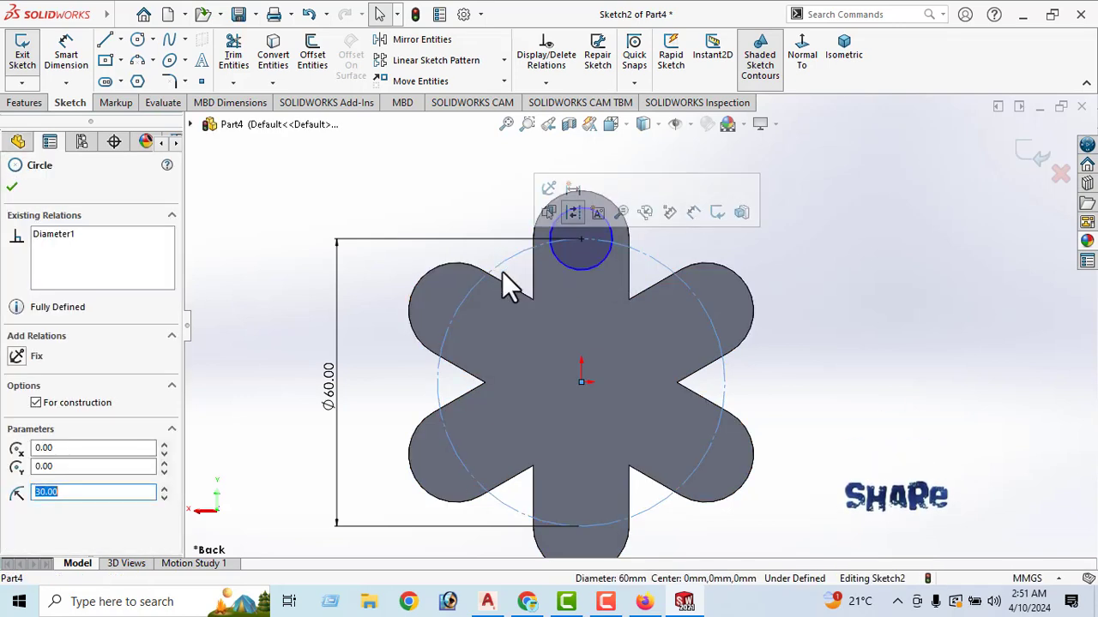
key(Delete)
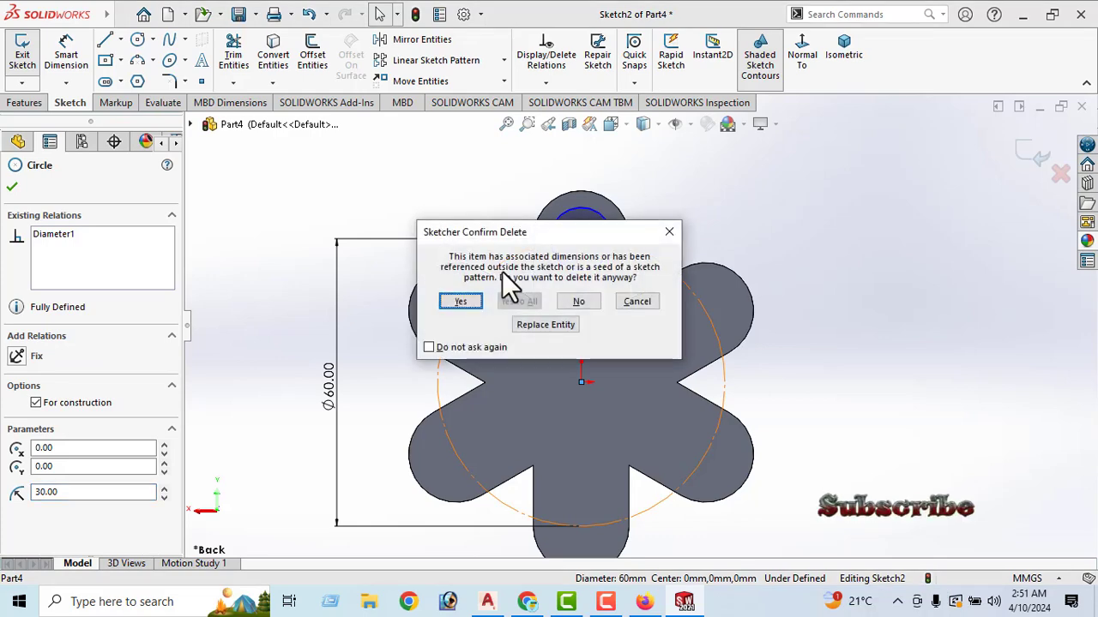
click(468, 304)
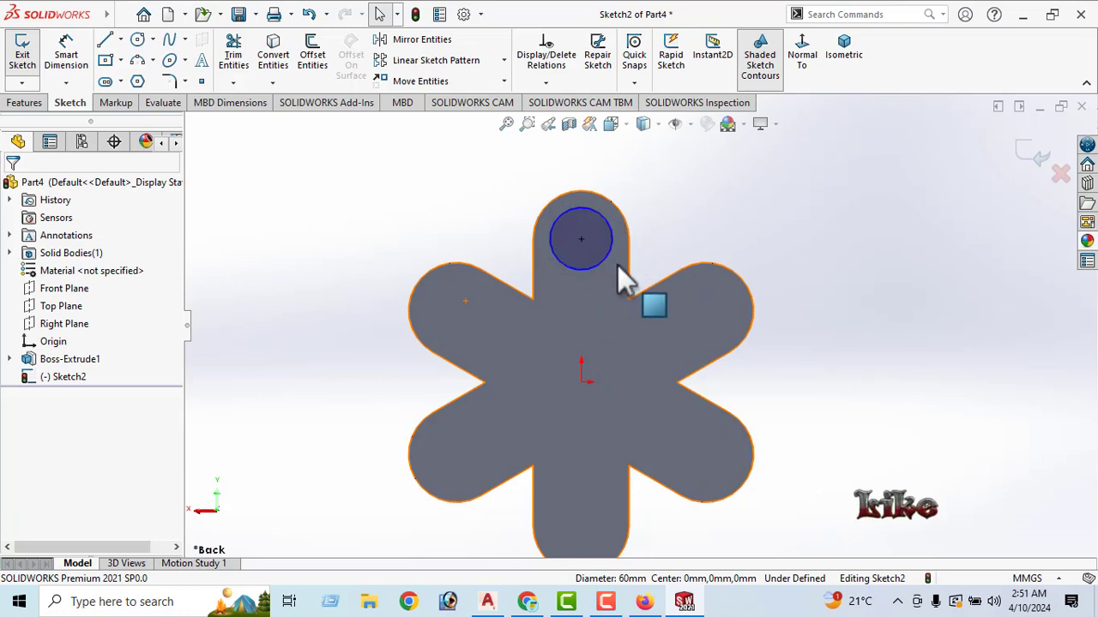
Consult the reference drawing and dimension the upper arm's circle to a 12 mm diameter.
click(648, 605)
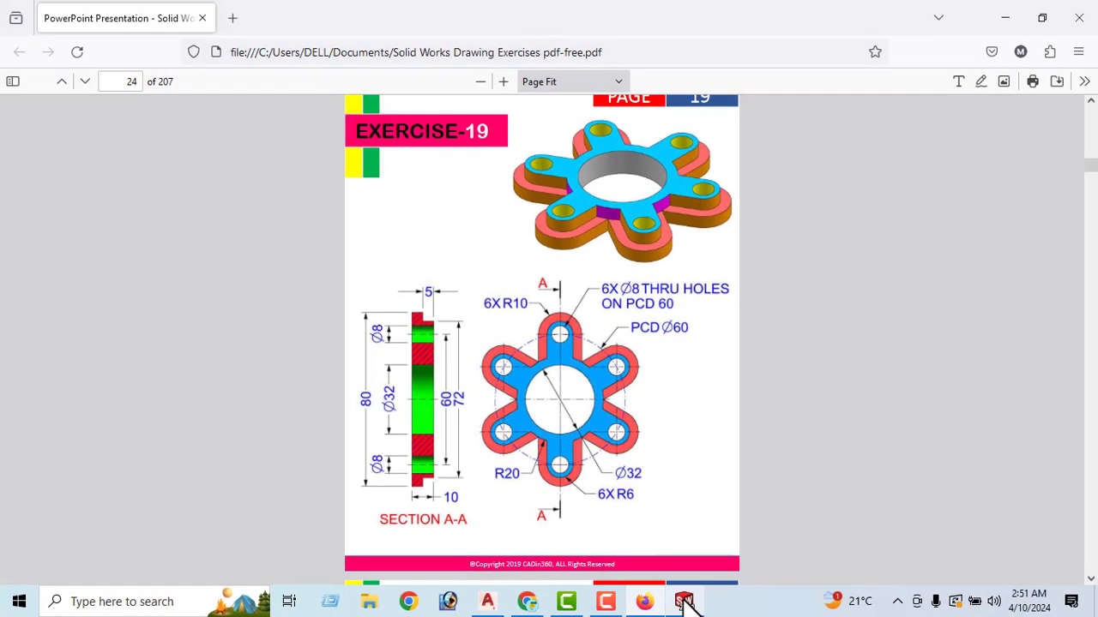
click(810, 586)
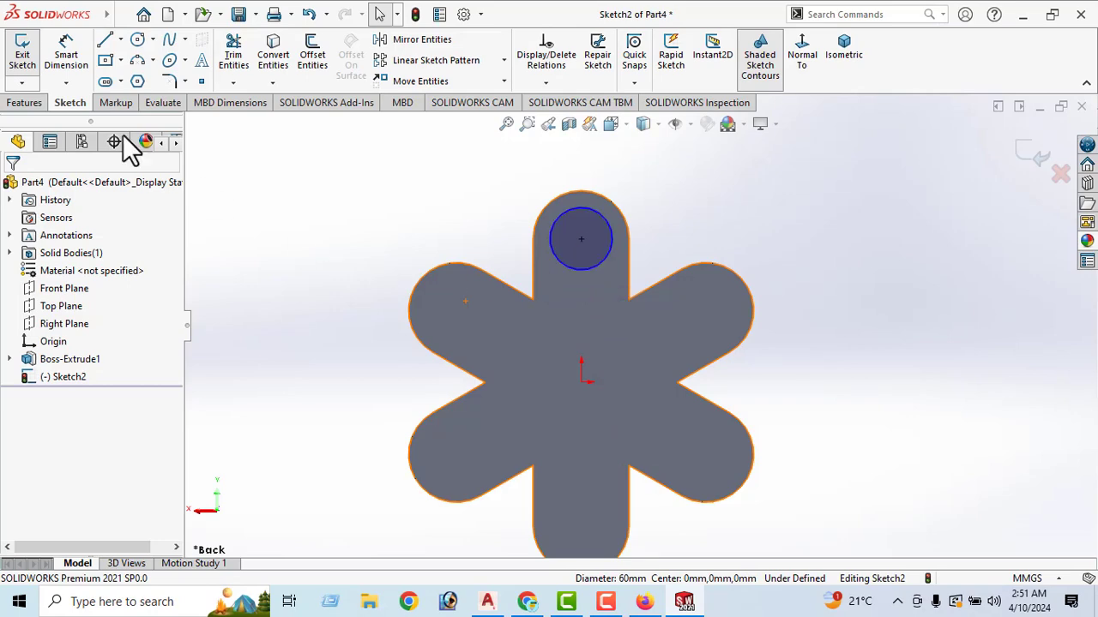
click(72, 62)
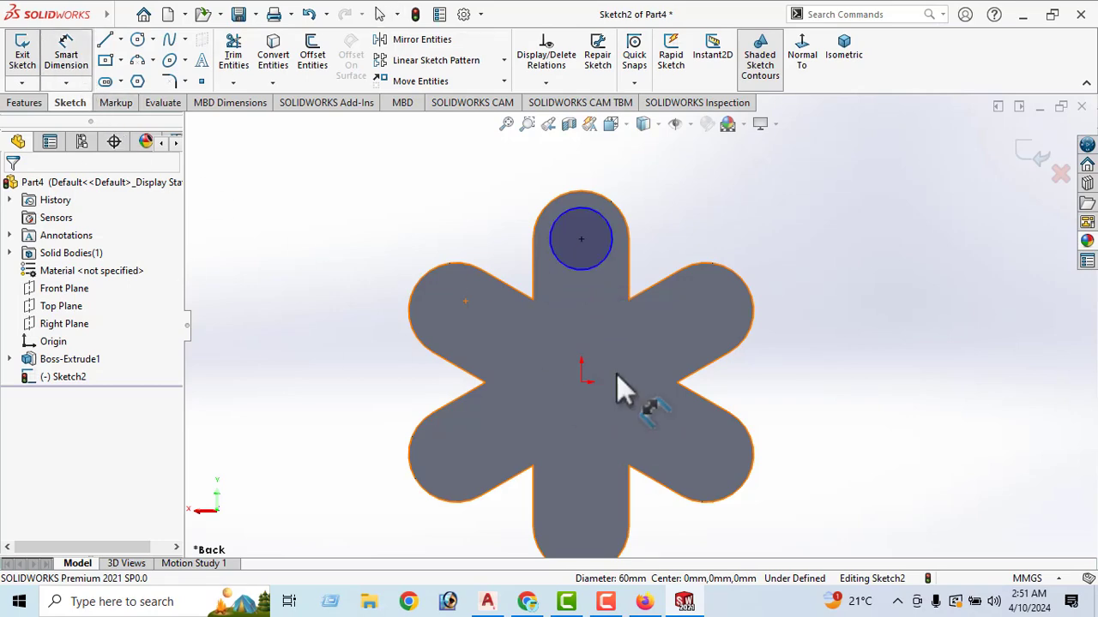
click(611, 245)
click(731, 262)
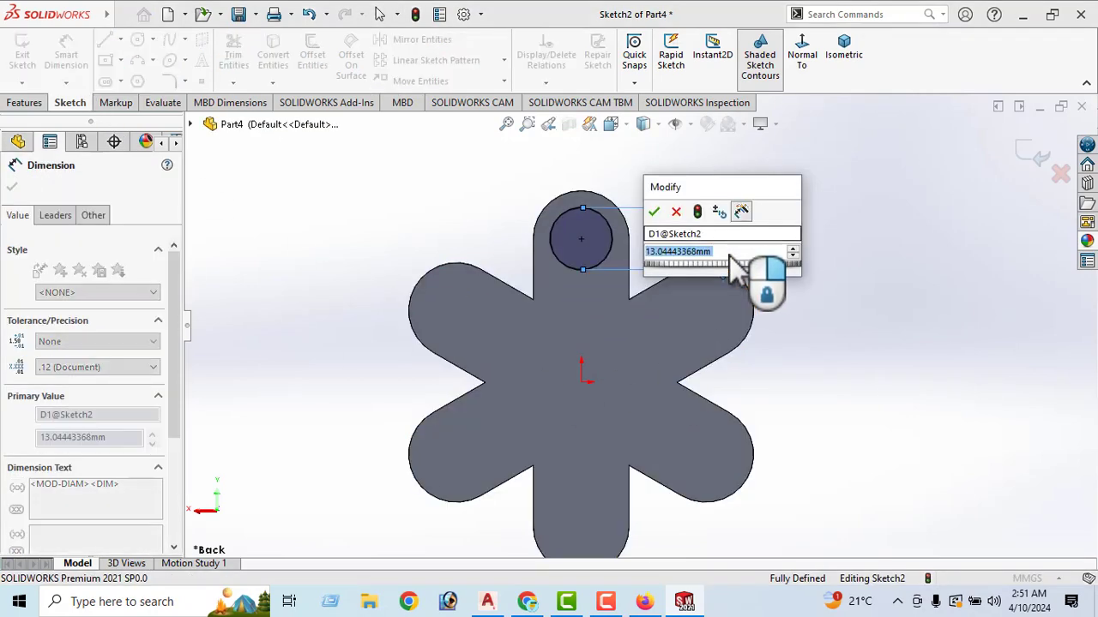
text(12)
key(Return)
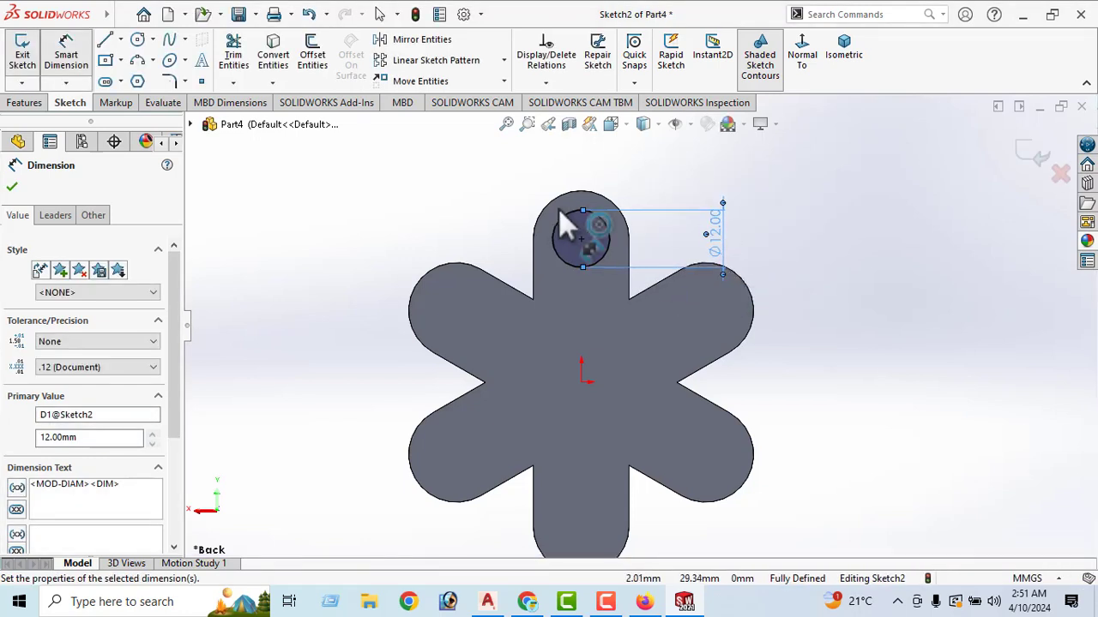
click(12, 189)
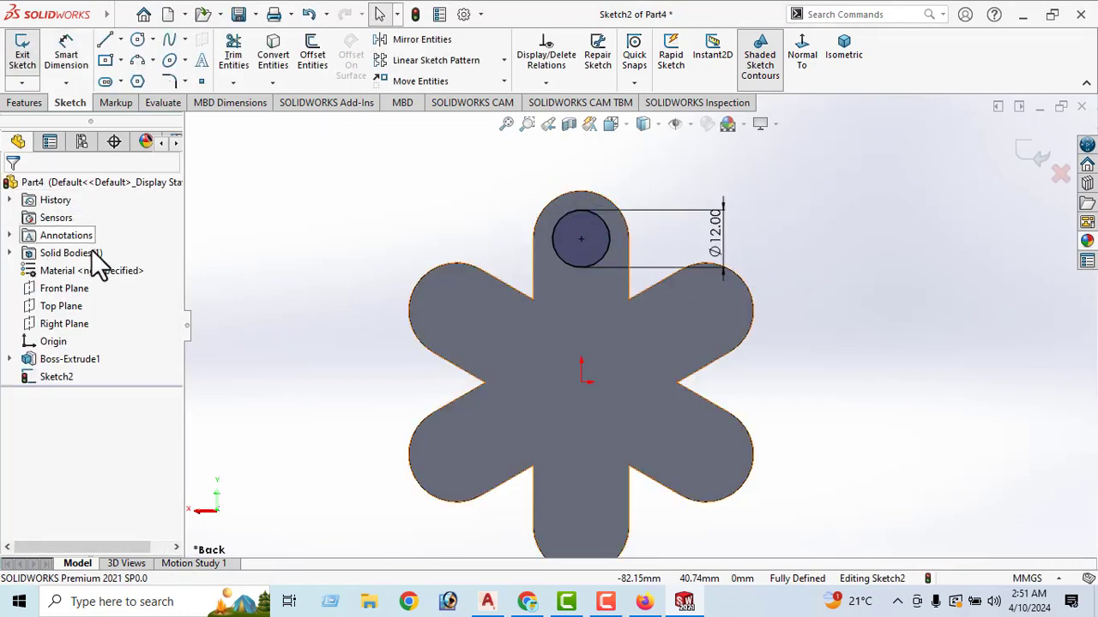
Consult the reference drawing and sketch a circle centred on the origin that reaches just inside the upper arm's 12 mm circle.
click(136, 42)
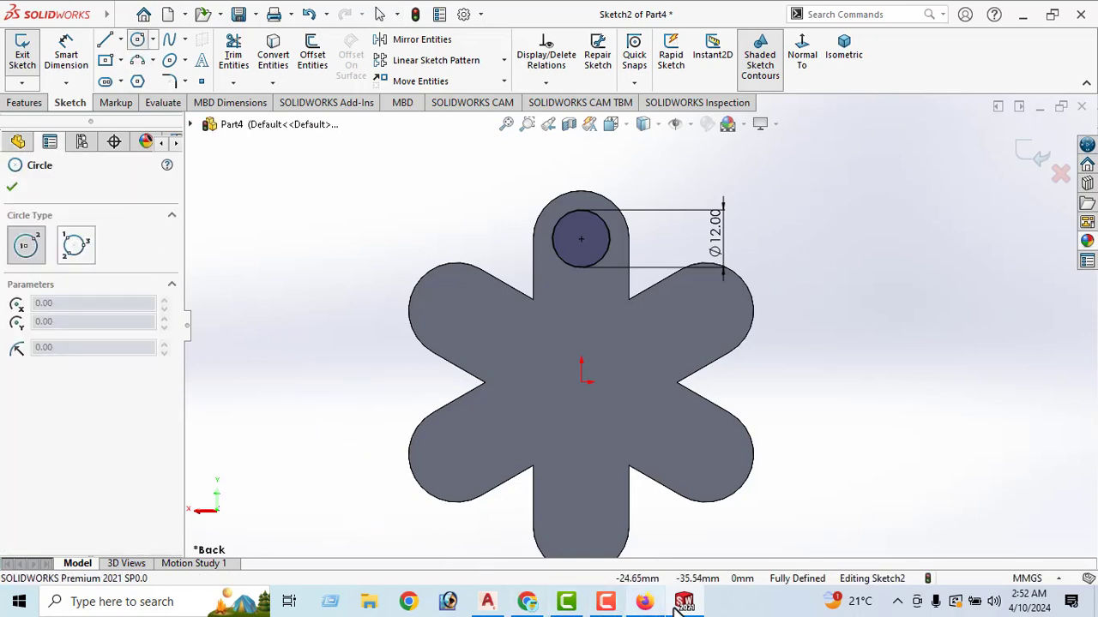
click(644, 603)
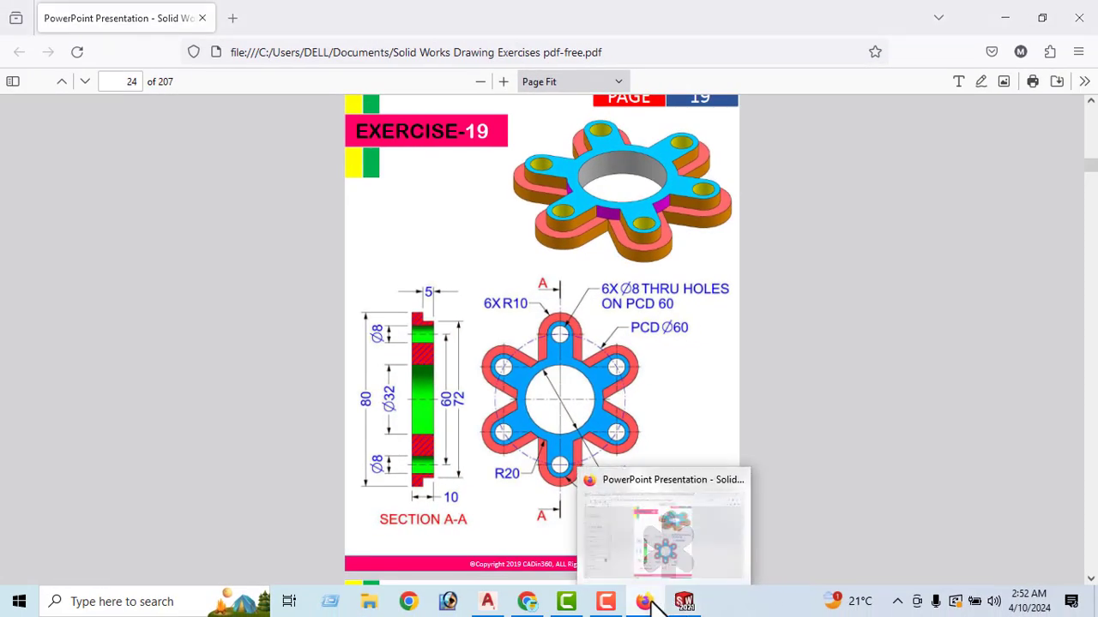
click(683, 602)
click(581, 383)
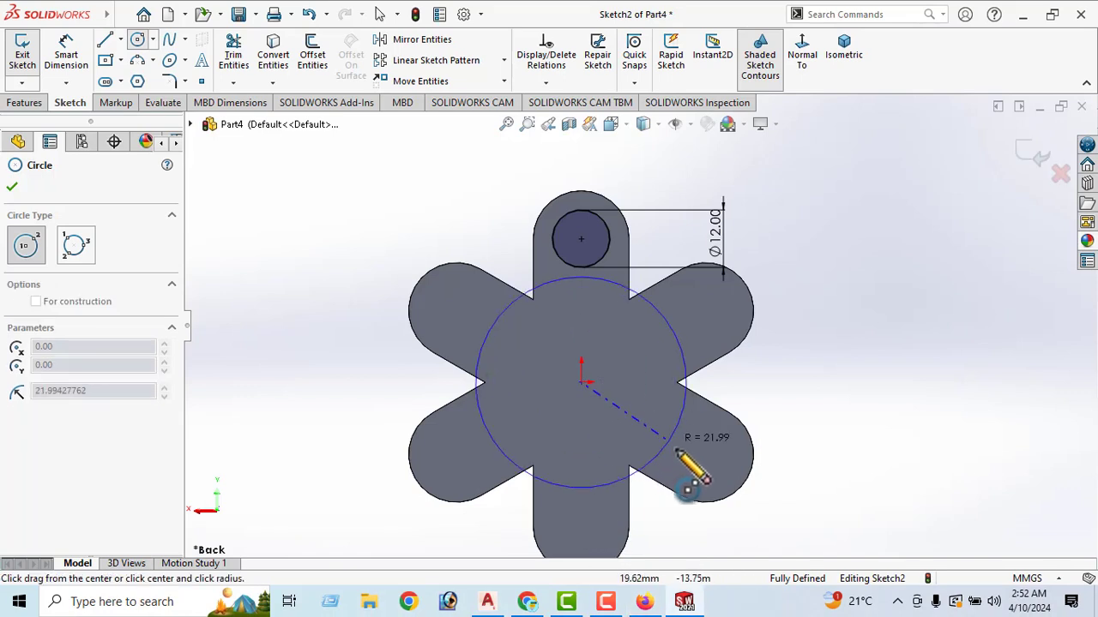
click(682, 446)
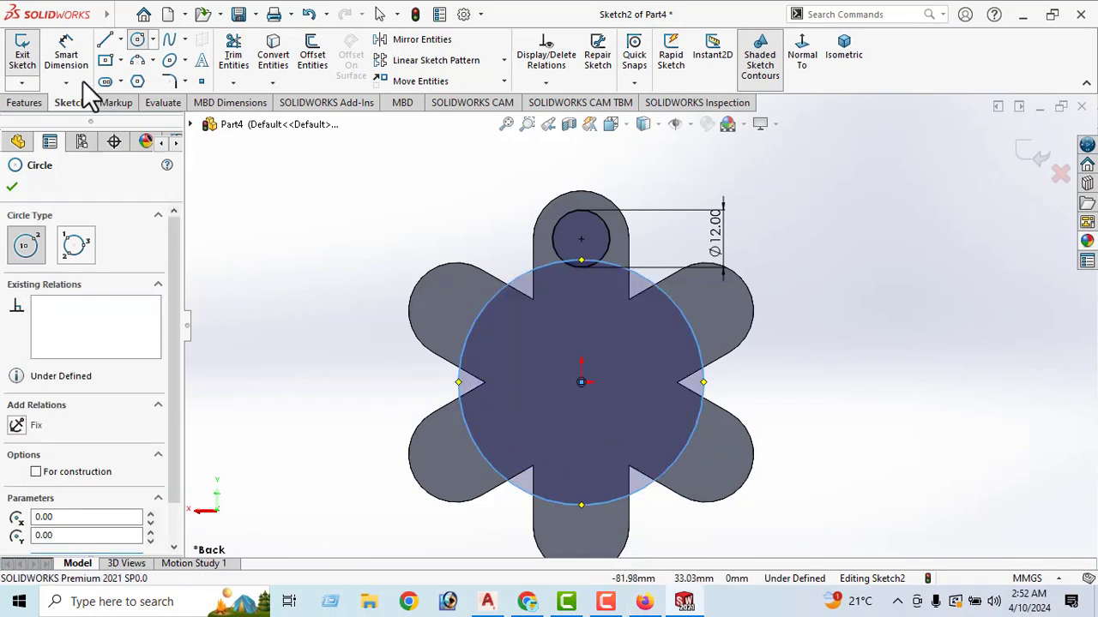
Dimension the diameter of the circle centred on the origin to 40 mm.
click(452, 384)
click(337, 422)
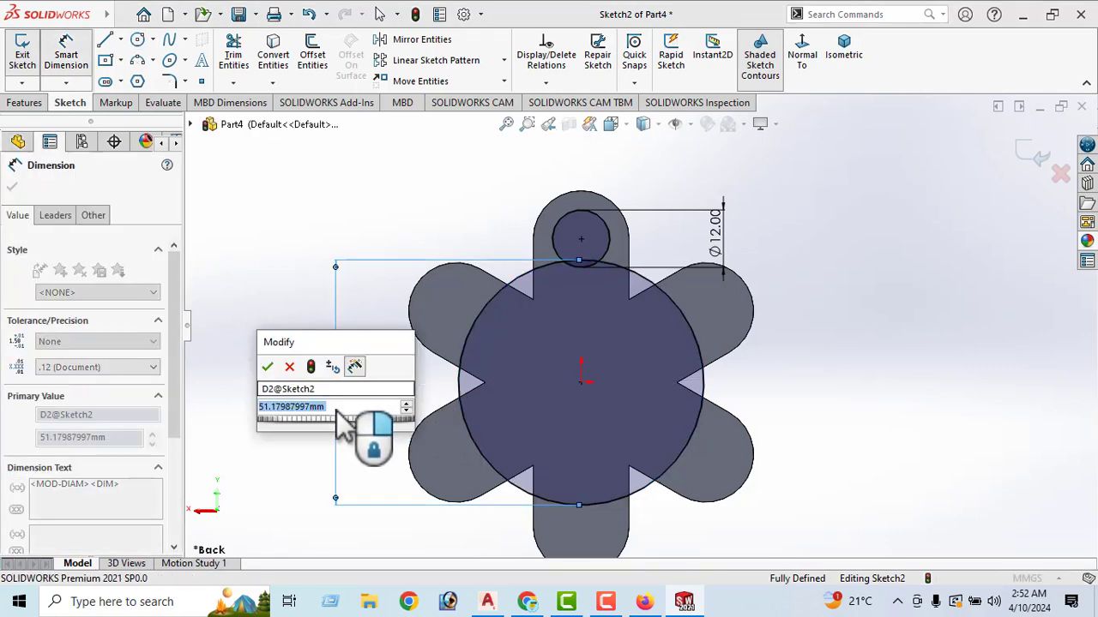
text(40)
key(Return)
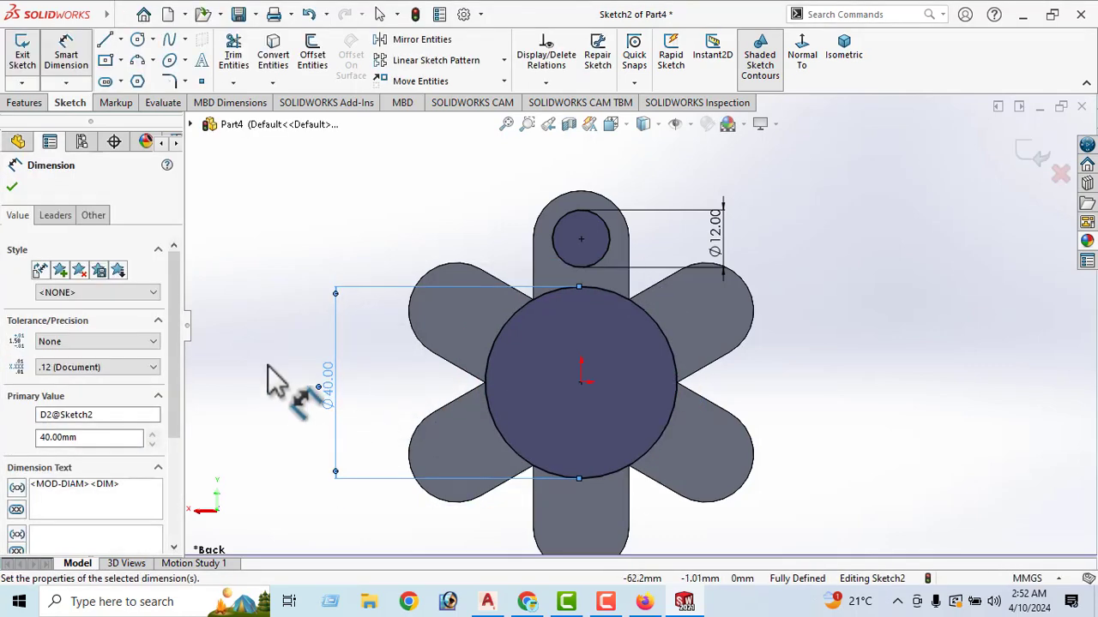
click(12, 188)
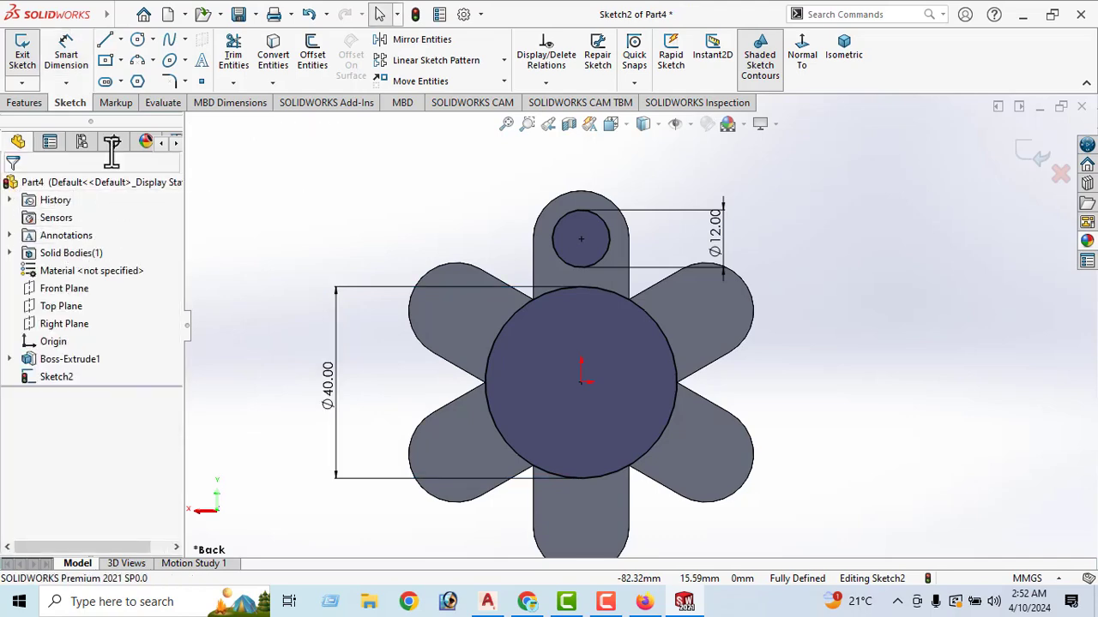
Sketch two vertical lines, each about 25 mm long, from both side quadrants of the 12 mm circle down into the 40 mm circle.
click(105, 41)
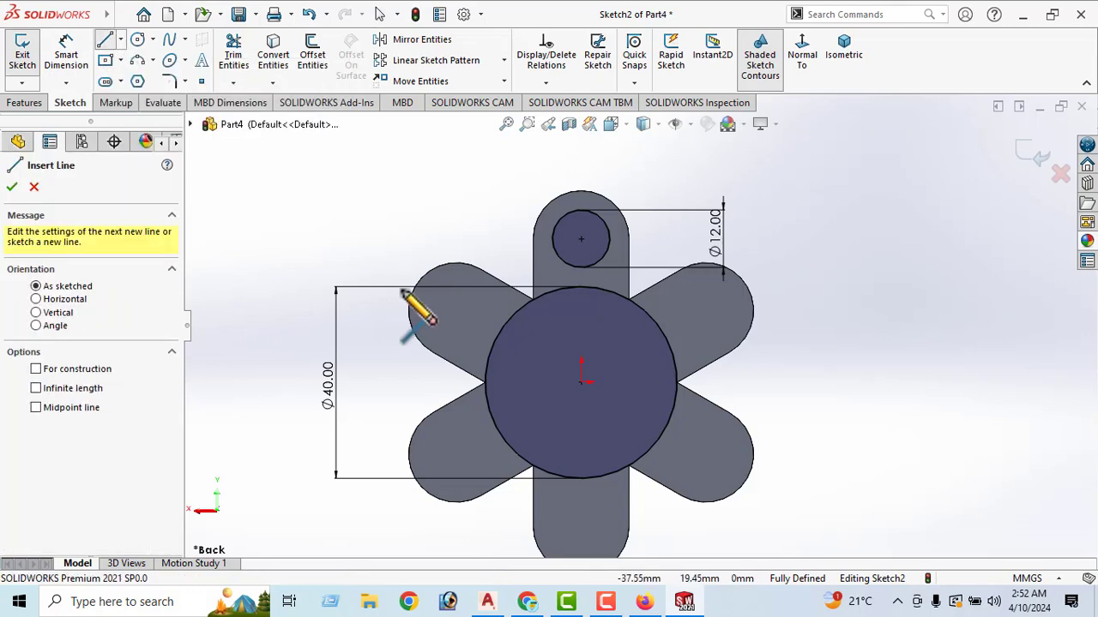
click(609, 239)
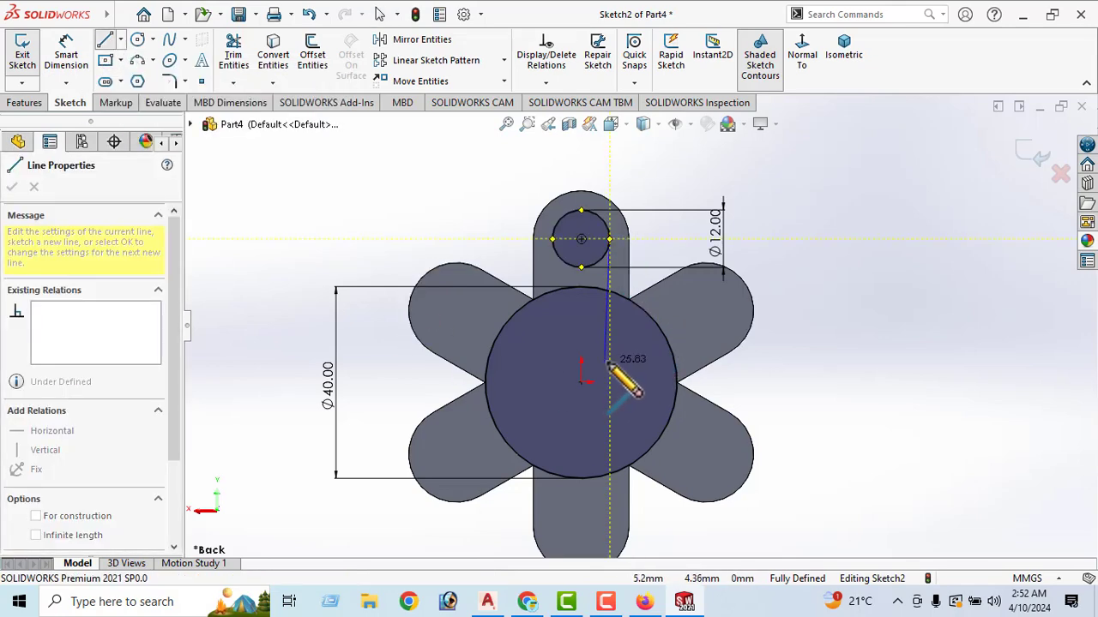
click(608, 362)
right_click(339, 193)
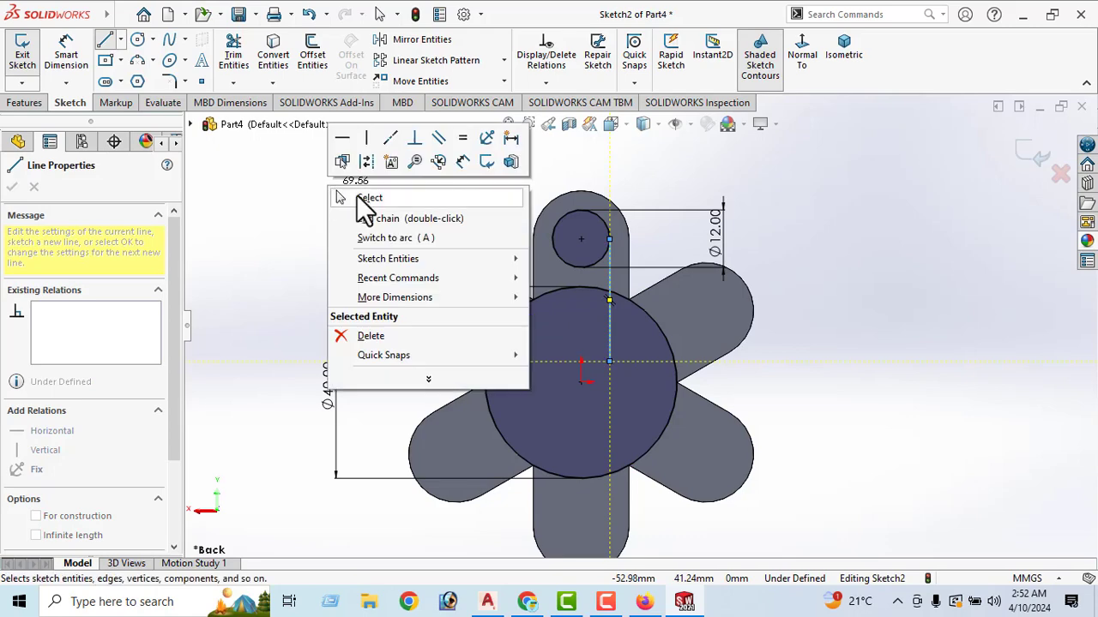
click(360, 198)
click(105, 41)
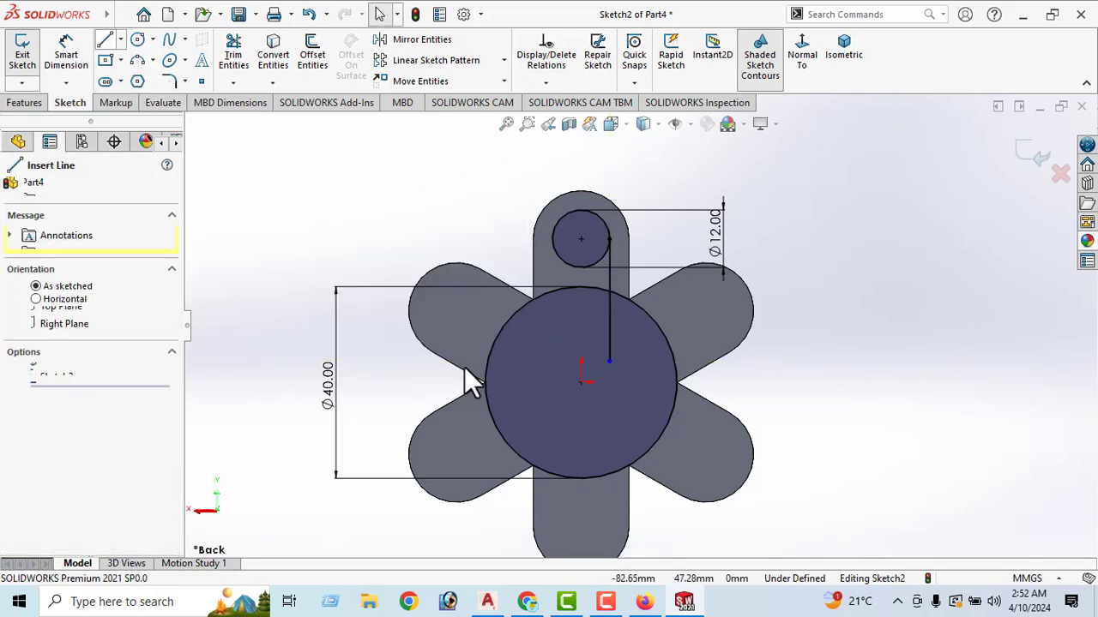
click(553, 239)
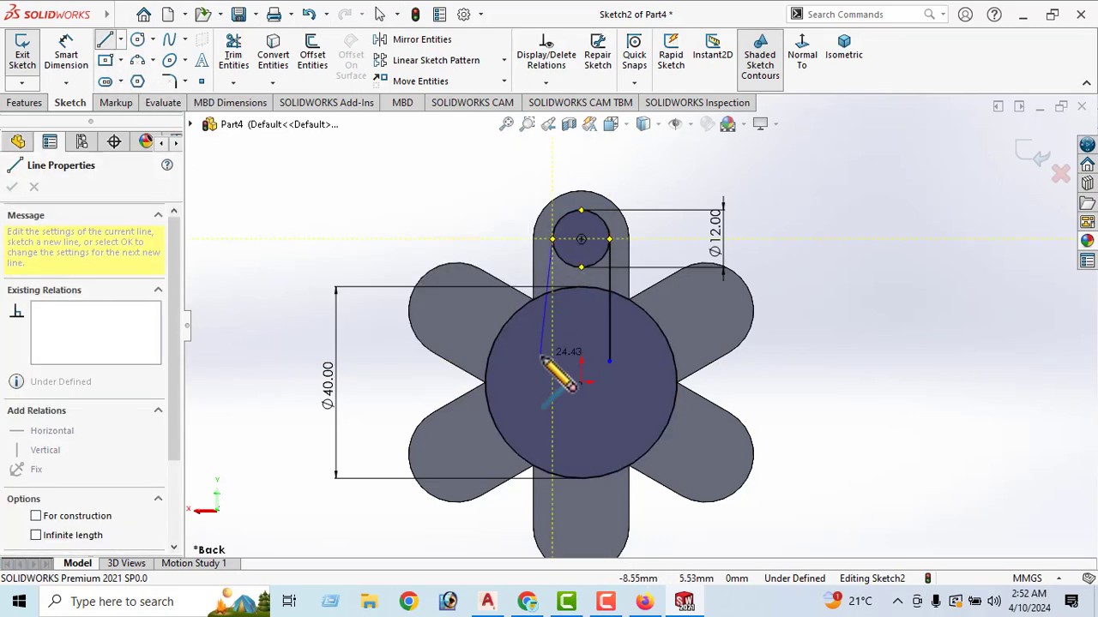
click(514, 360)
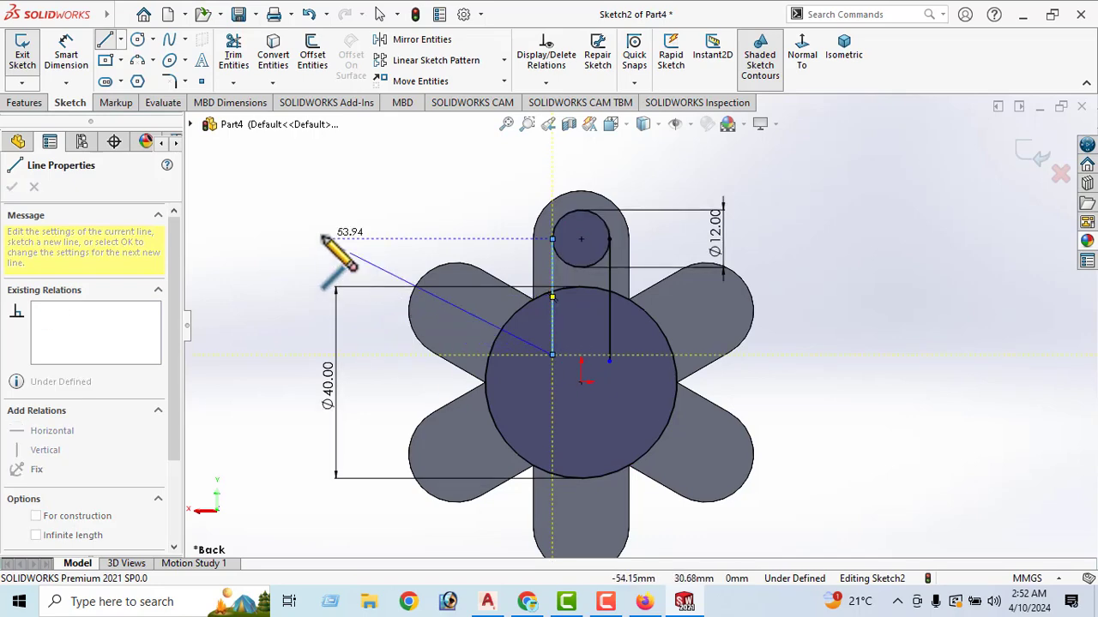
right_click(326, 245)
click(358, 248)
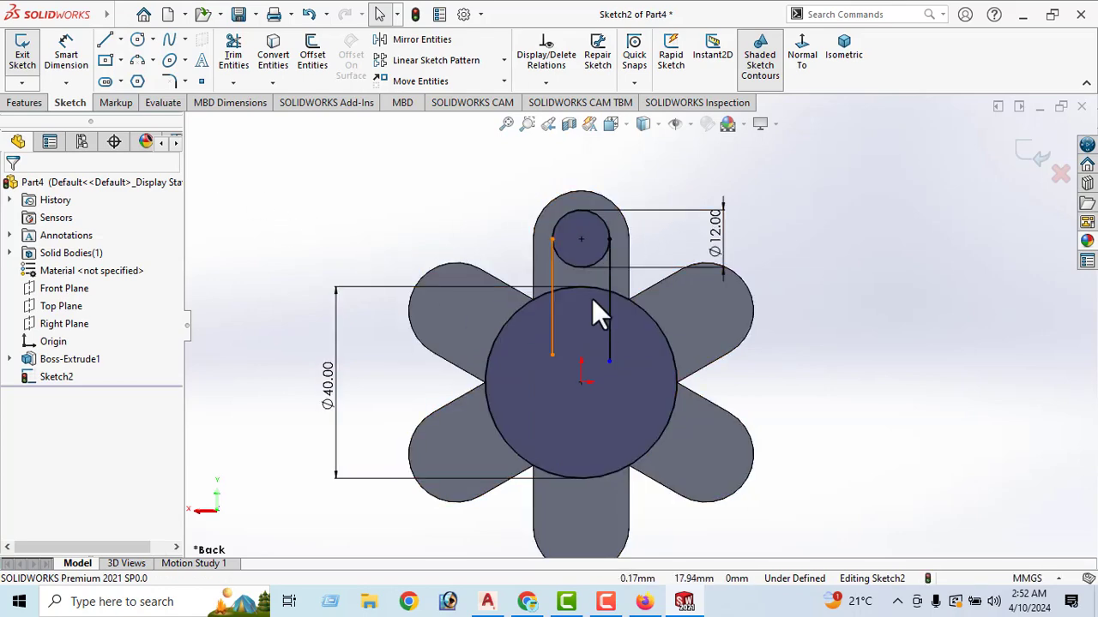
Check the tangent relation between the 12 mm circle and each of the two vertical lines.
click(601, 260)
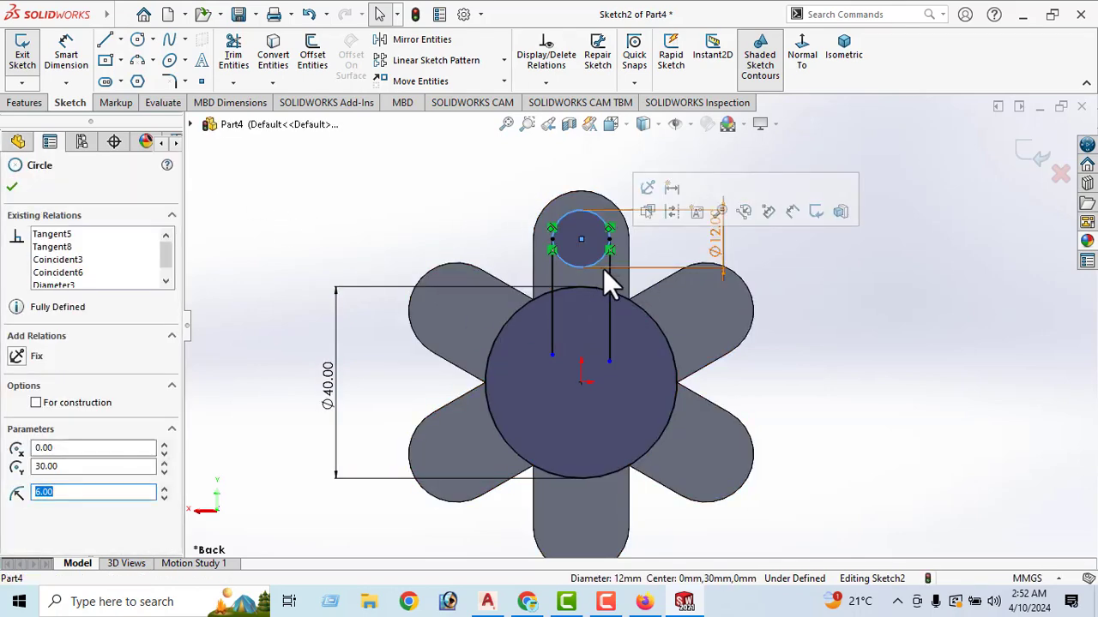
ctrl+click(617, 276)
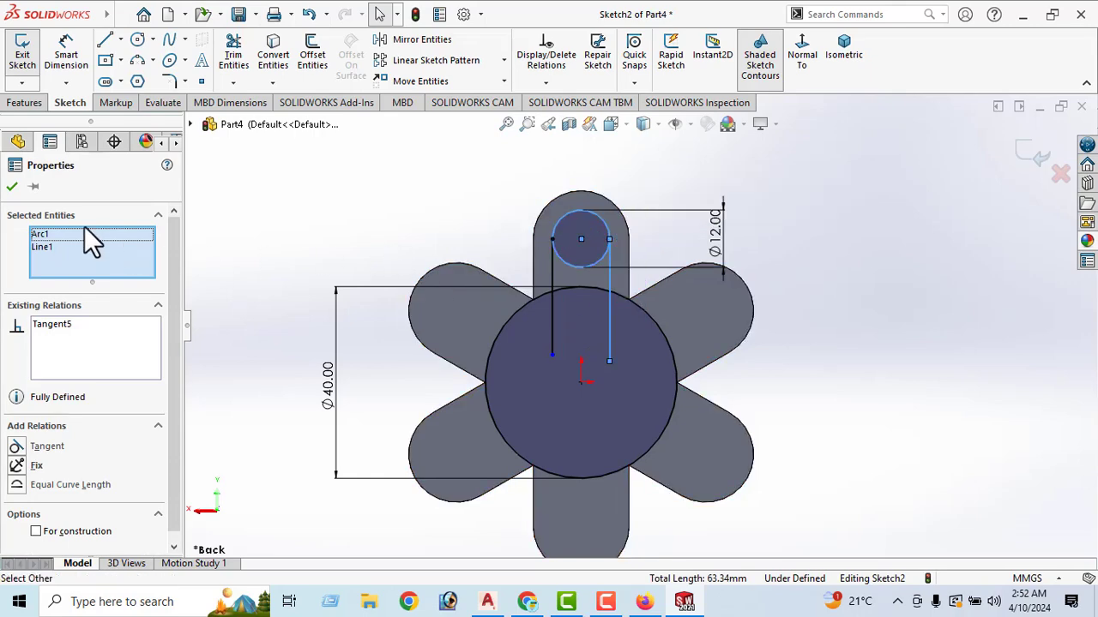
click(12, 187)
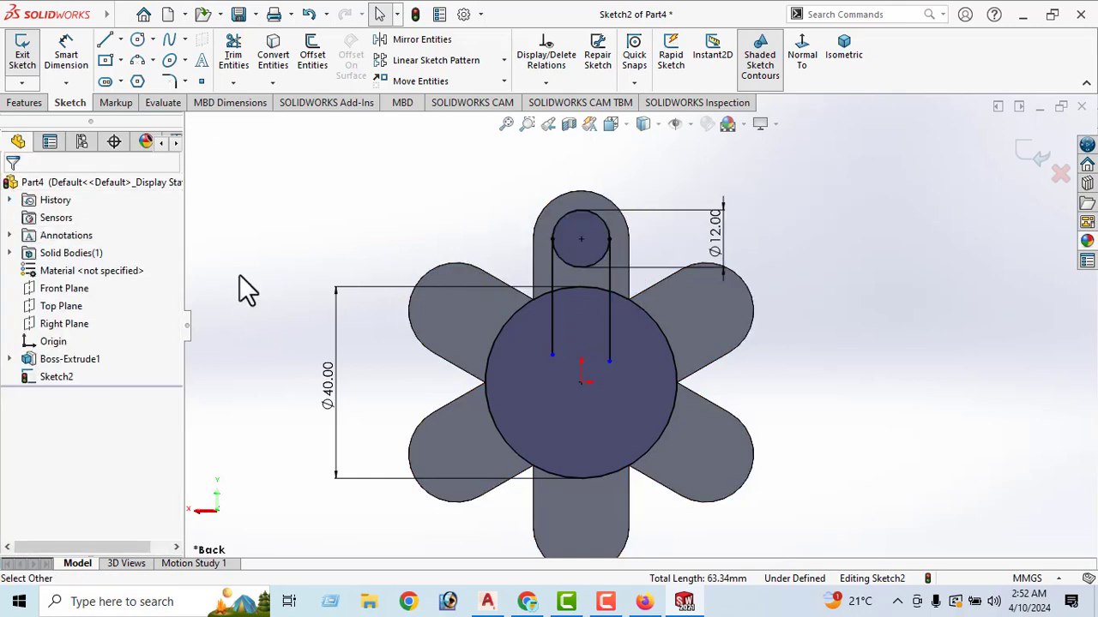
click(553, 264)
ctrl+click(560, 259)
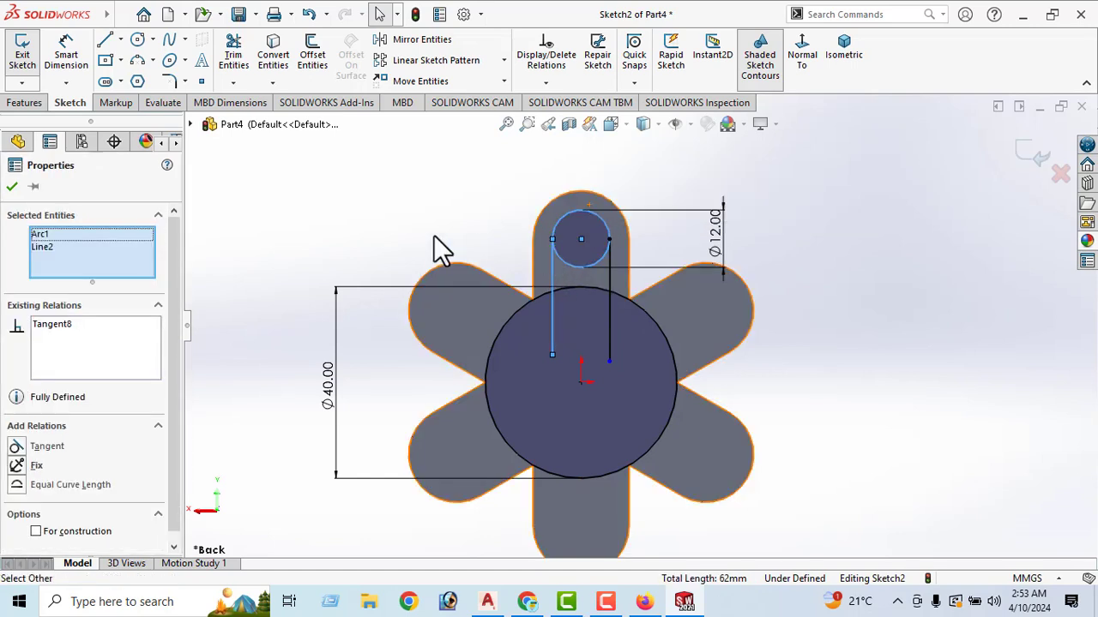
click(12, 190)
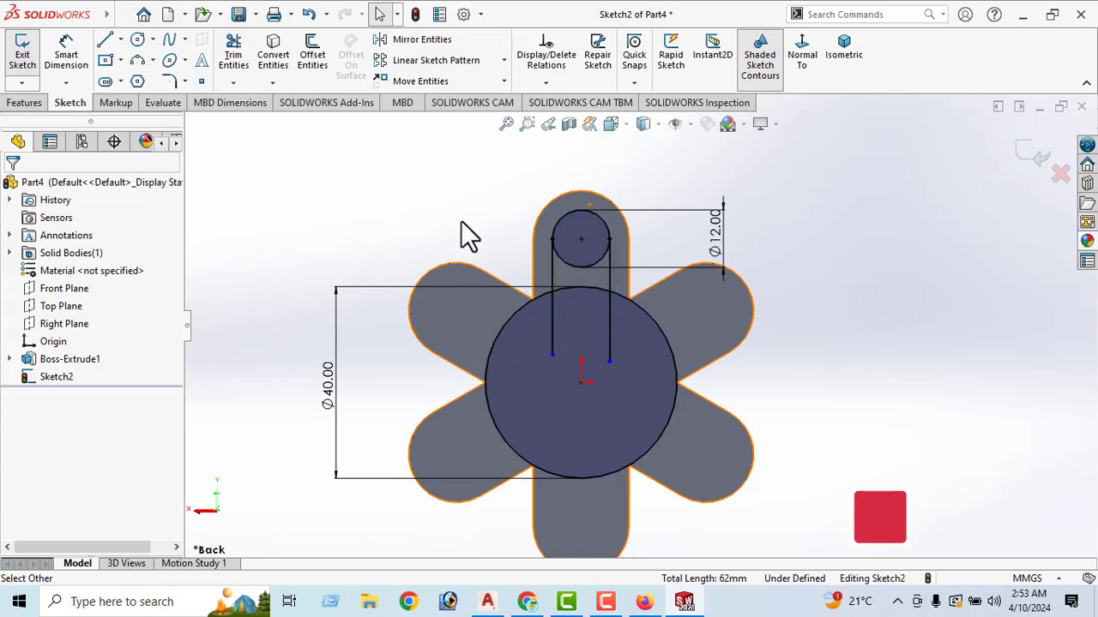
Trim the line ends inside the 40 mm circle, its arc between the lines, and the lower half of the 12 mm circle.
click(238, 67)
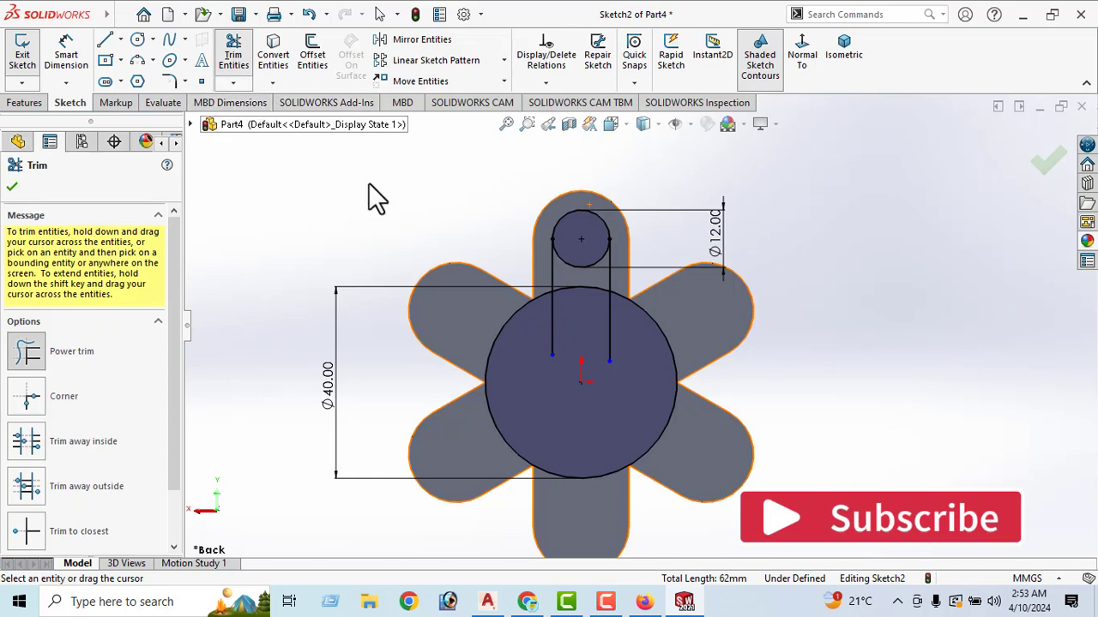
mouse_move(573, 273)
mouse_down()
mouse_move(570, 251)
mouse_move(578, 300)
mouse_up()
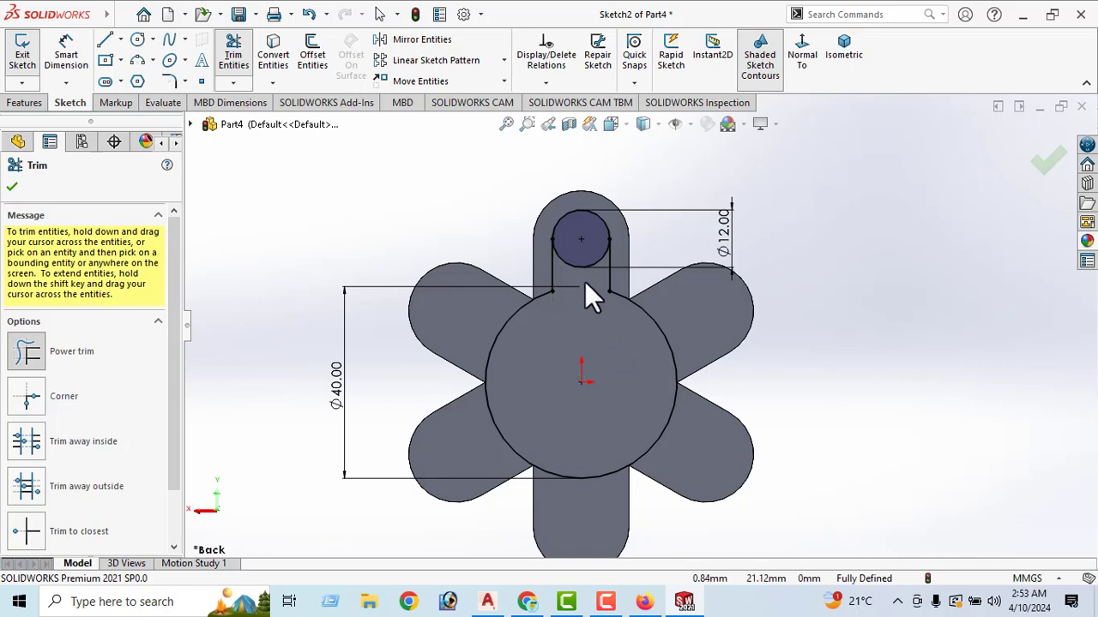
click(579, 251)
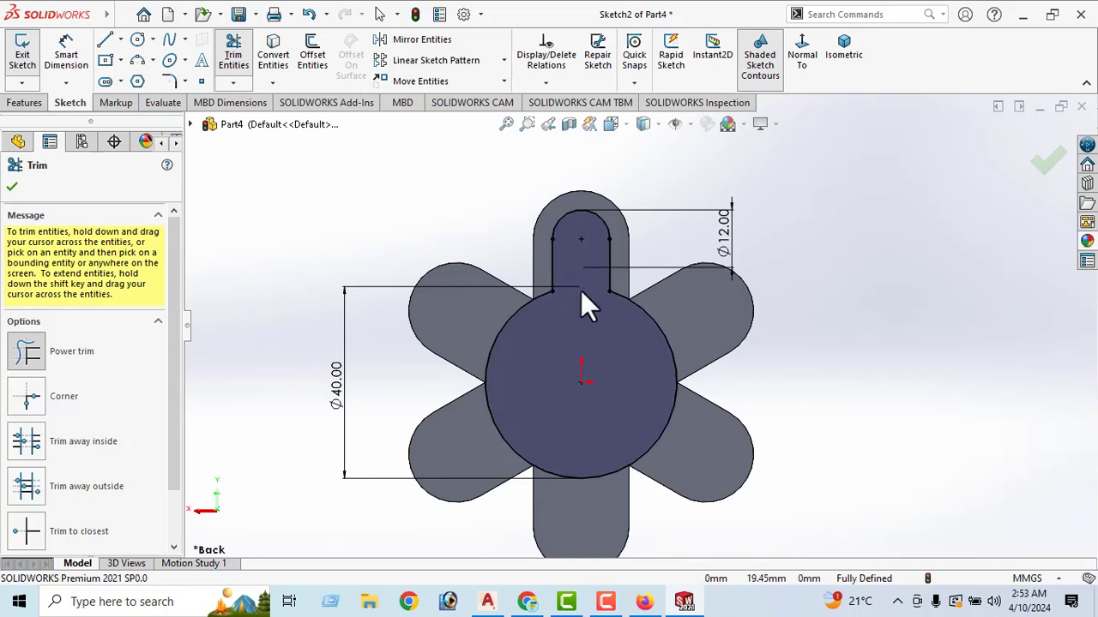
click(12, 188)
Circular-pattern the upper arm's arc and two side lines around the origin with 6 equally spaced instances over 360 degrees.
drag(502, 181, 633, 274)
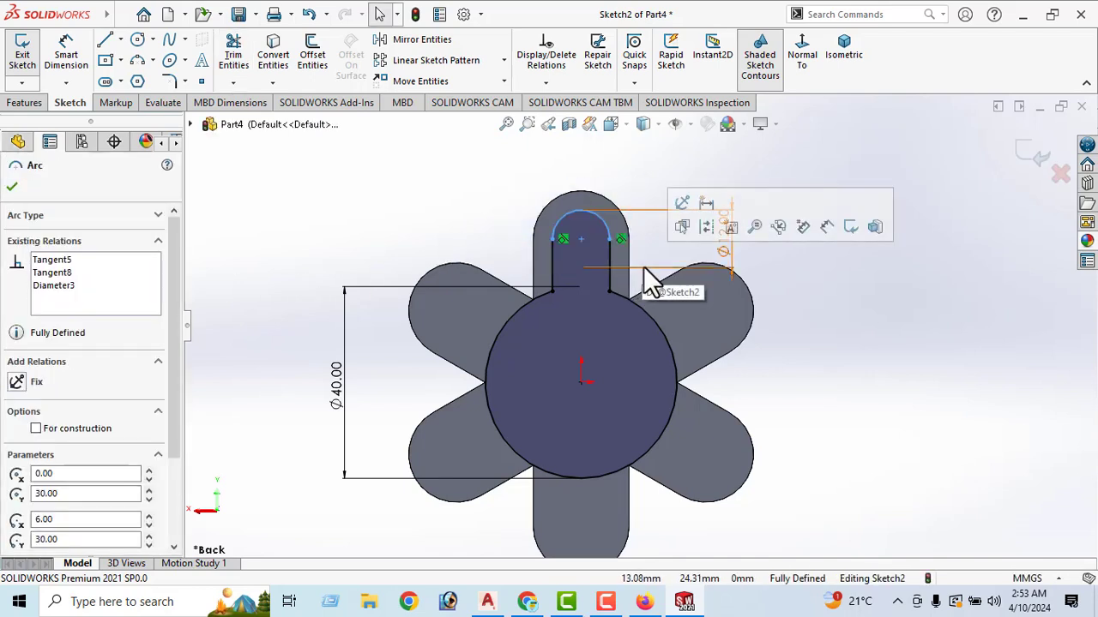
click(611, 276)
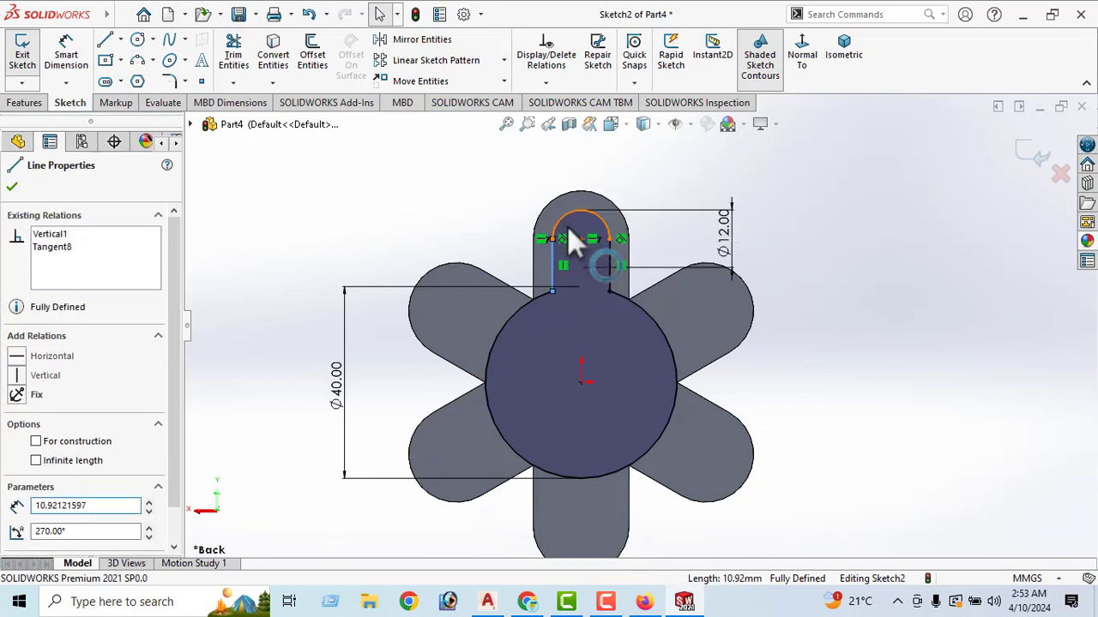
ctrl+click(600, 219)
ctrl+click(614, 273)
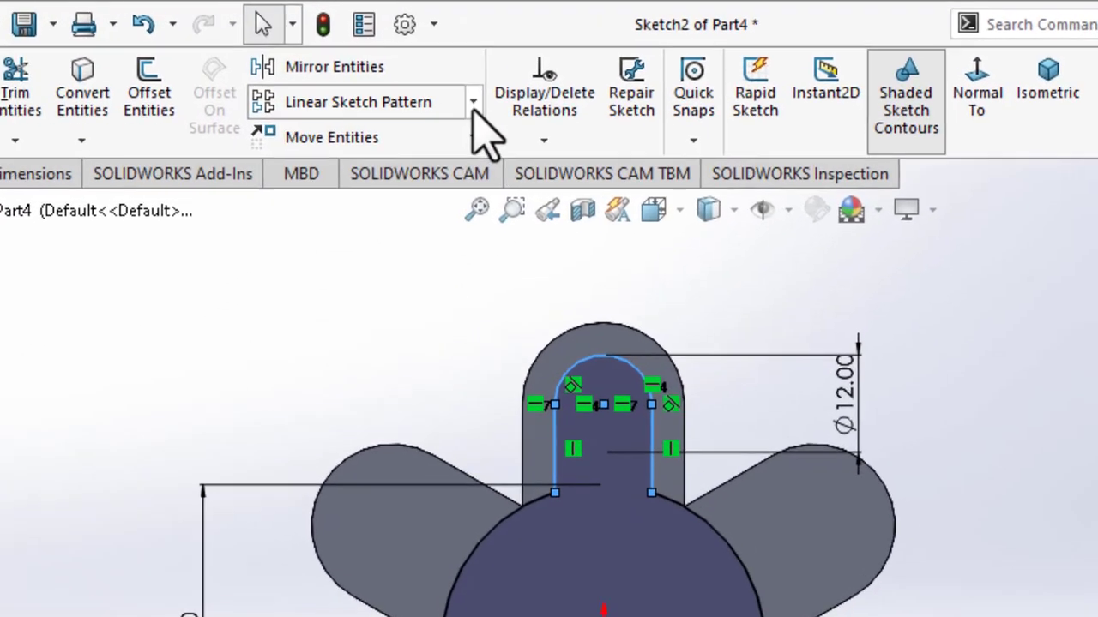
click(504, 60)
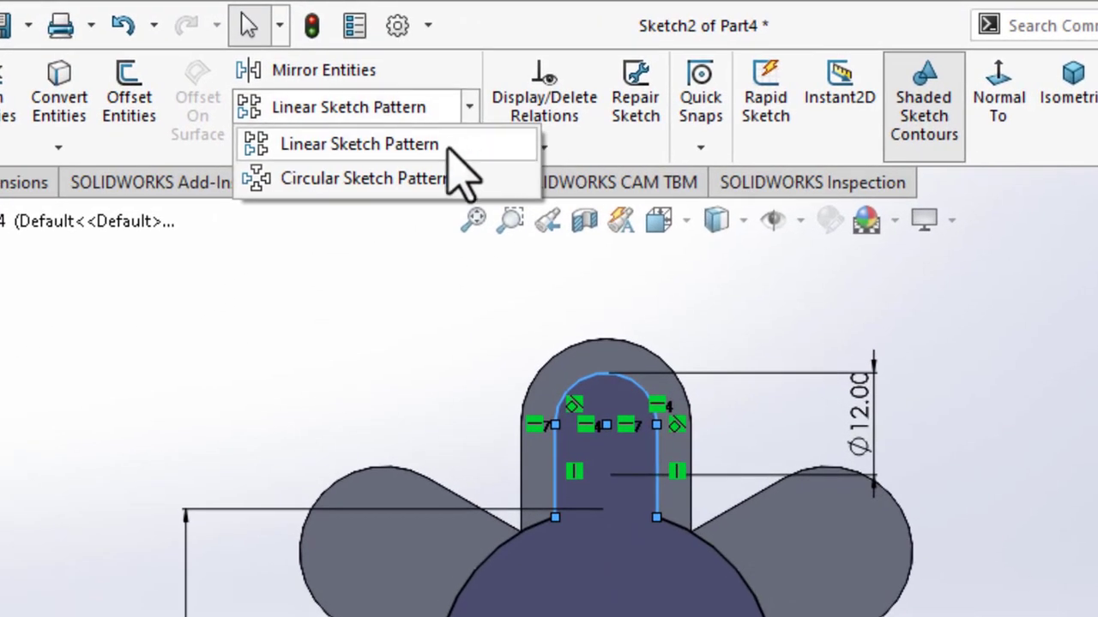
click(420, 174)
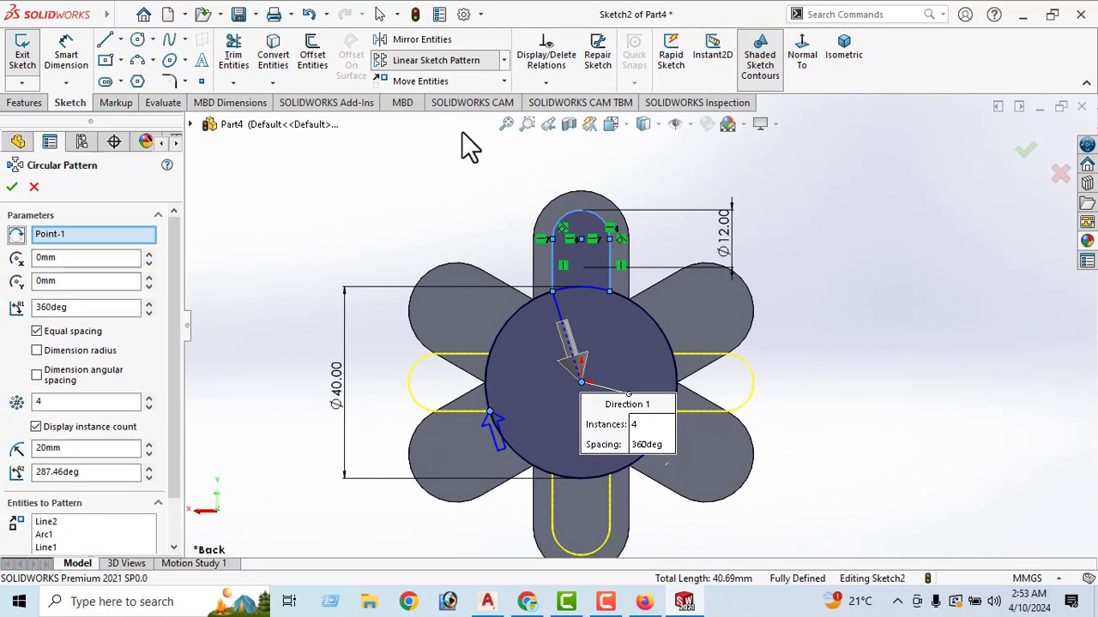
click(149, 398)
click(149, 398)
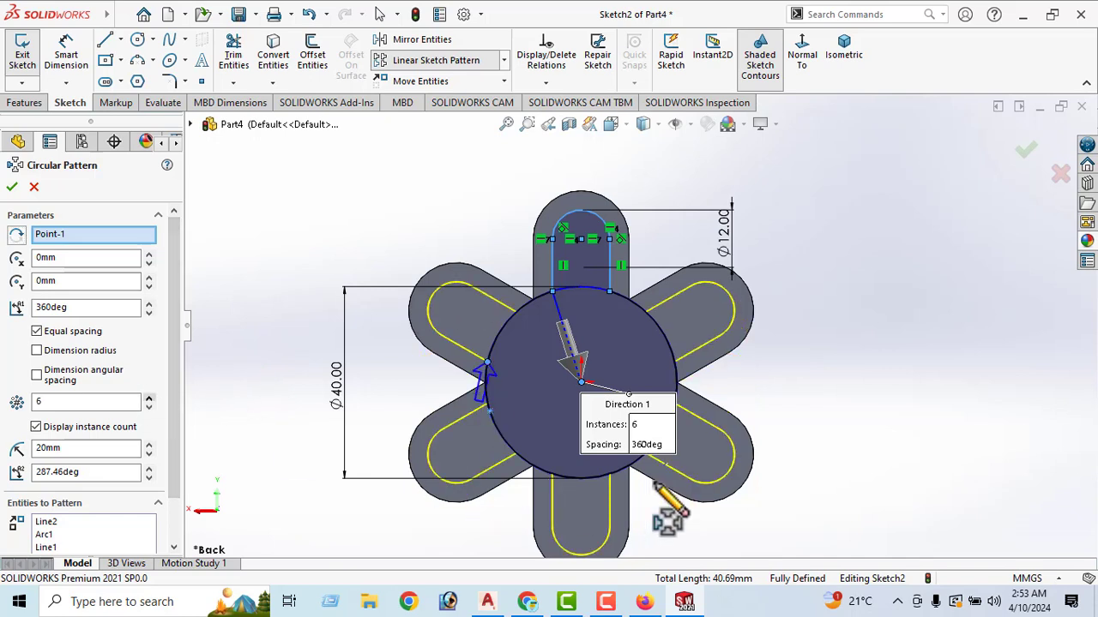
click(13, 189)
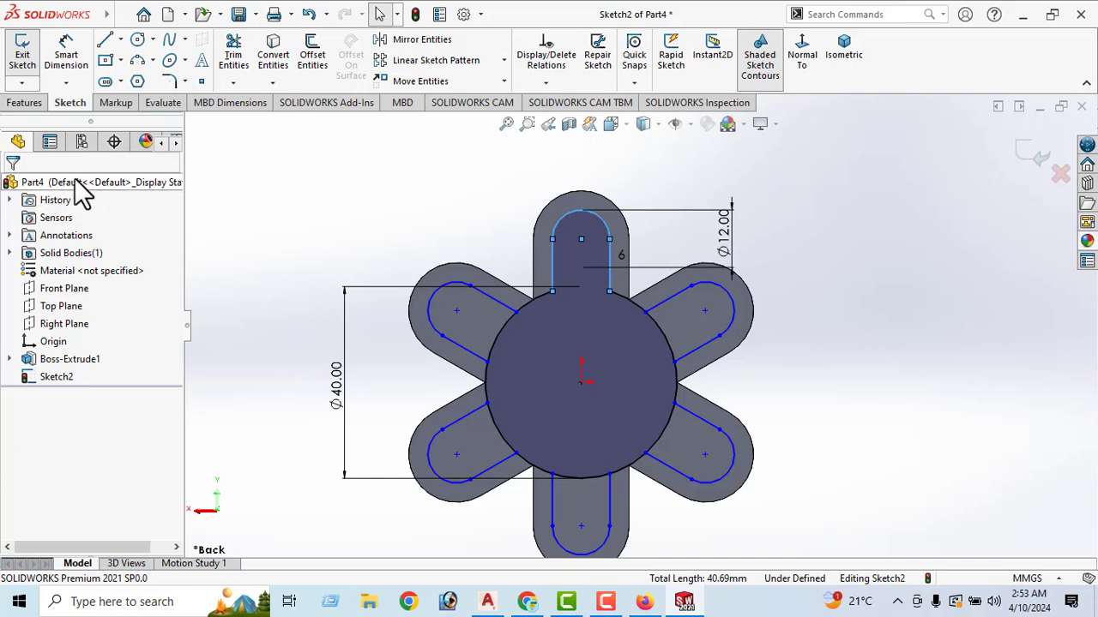
Trim the arcs of the 40 mm circle that close off the five patterned arms to leave one continuous outline.
click(542, 371)
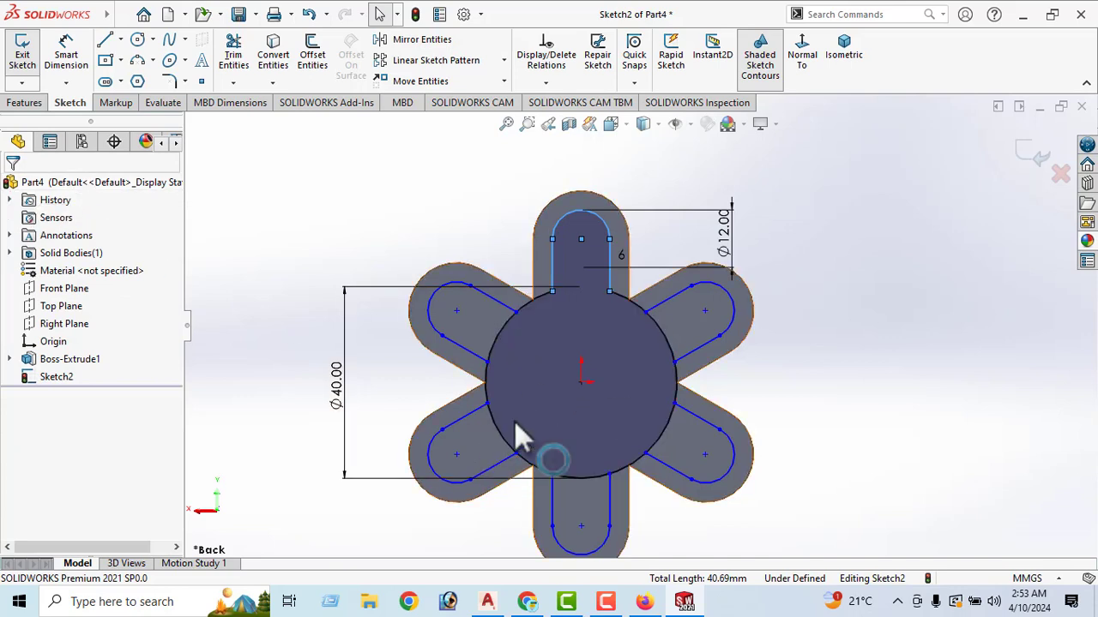
click(233, 54)
mouse_move(526, 343)
mouse_down()
mouse_move(500, 334)
mouse_move(519, 400)
mouse_move(497, 427)
mouse_move(589, 463)
mouse_move(605, 457)
mouse_up()
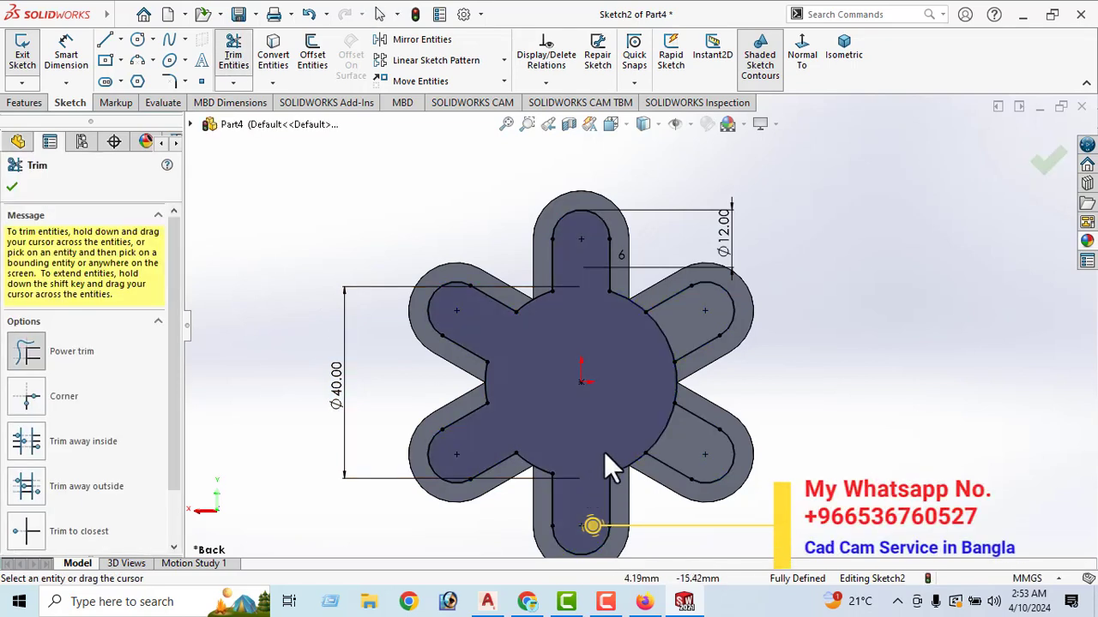
mouse_move(659, 415)
mouse_down()
mouse_move(668, 432)
mouse_move(711, 386)
mouse_move(662, 336)
mouse_up()
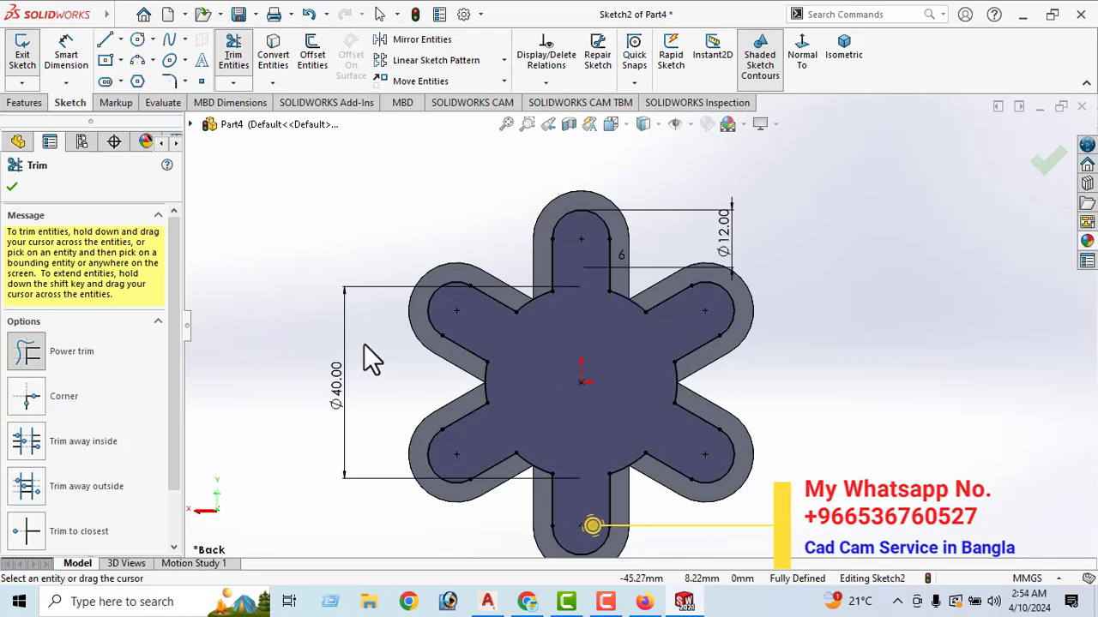
click(12, 186)
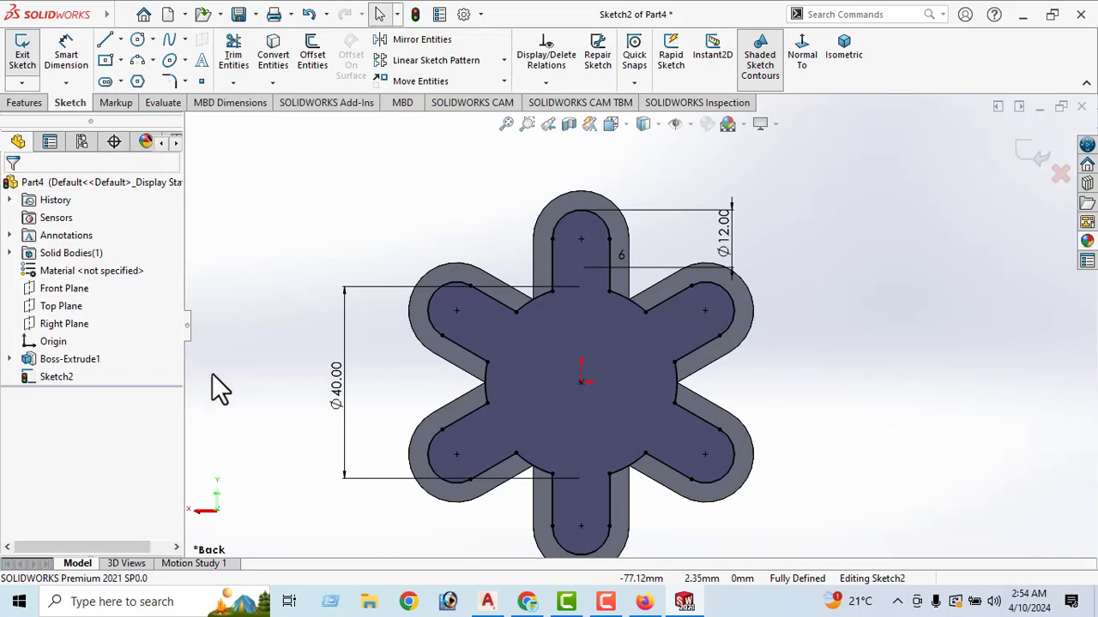
Extrude the six-armed inner profile outward from the back face by 5 mm, Blind, merged with the base.
click(843, 68)
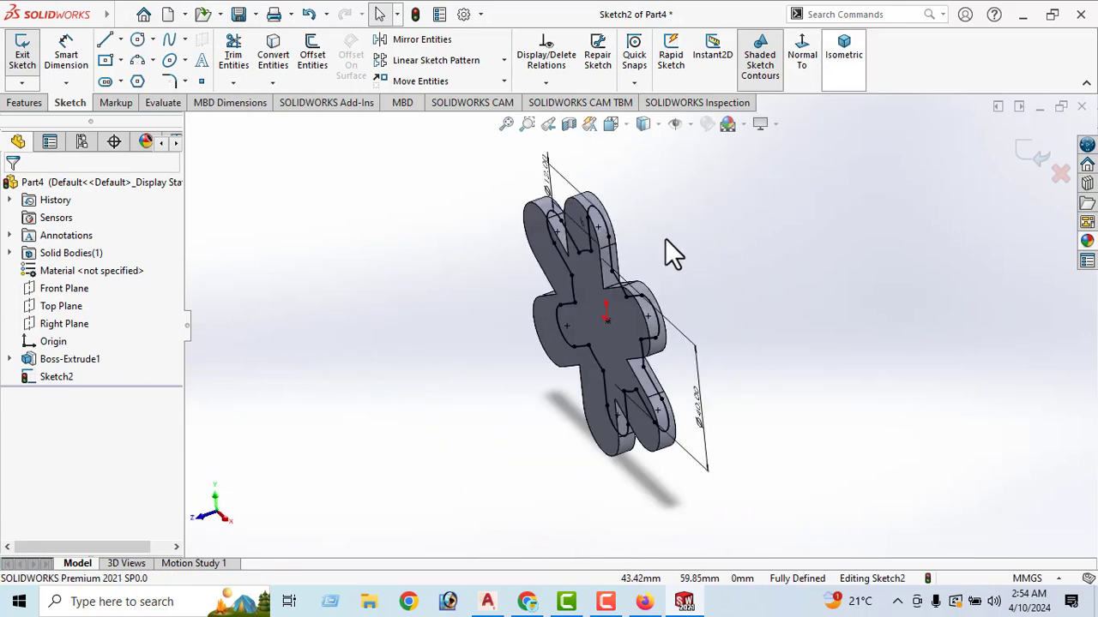
mouse_move(602, 252)
middle_down()
mouse_move(468, 294)
mouse_move(448, 165)
mouse_move(426, 265)
mouse_move(500, 265)
mouse_move(483, 278)
middle_up()
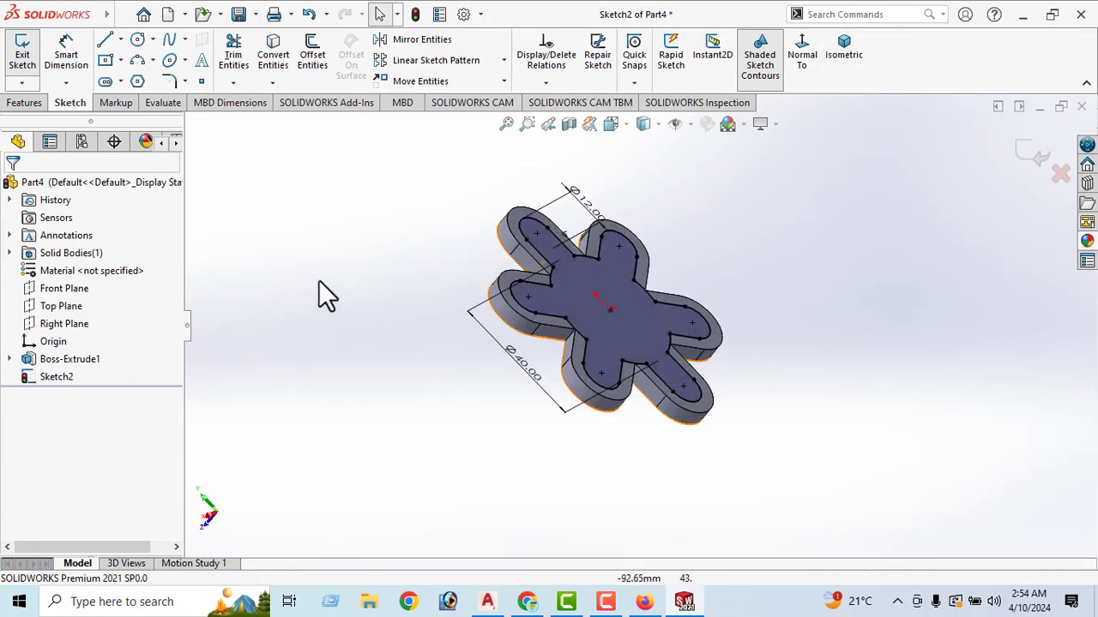
click(26, 103)
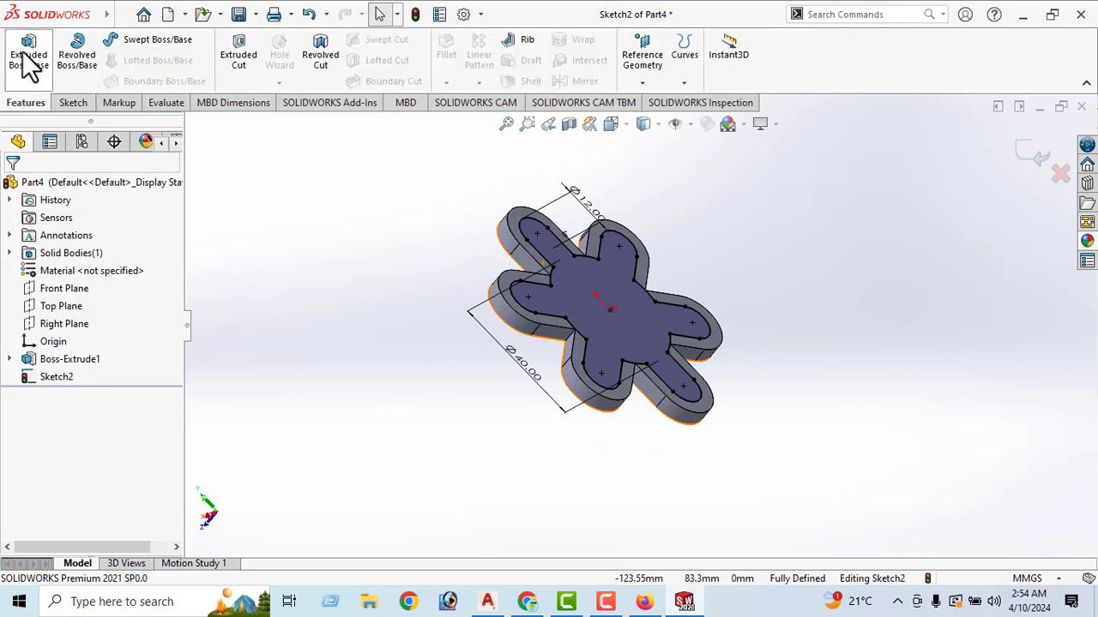
click(28, 60)
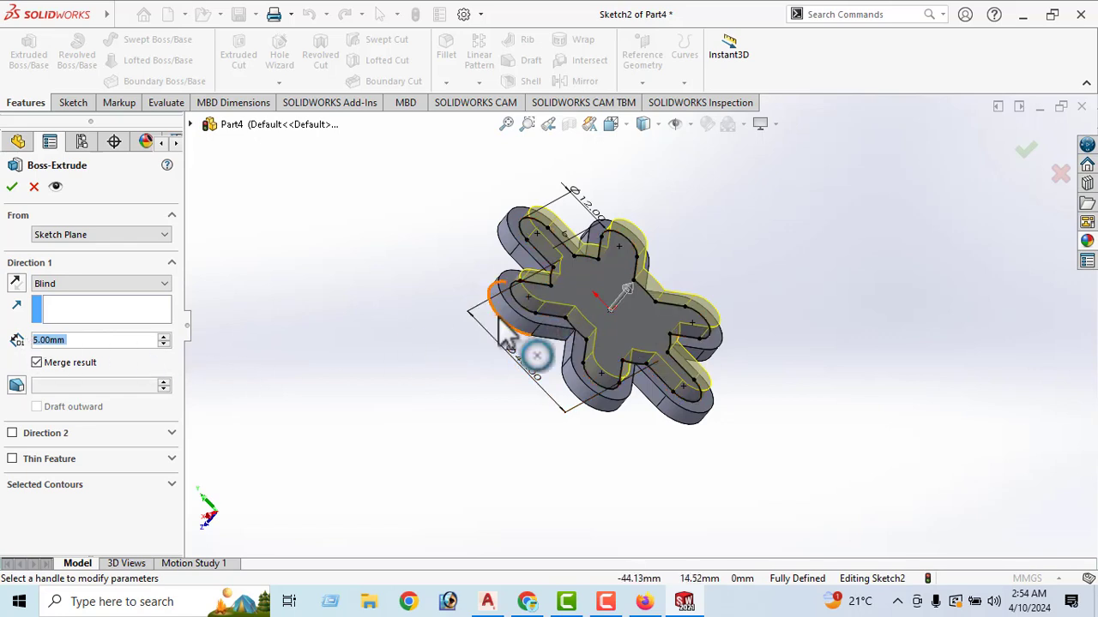
click(12, 186)
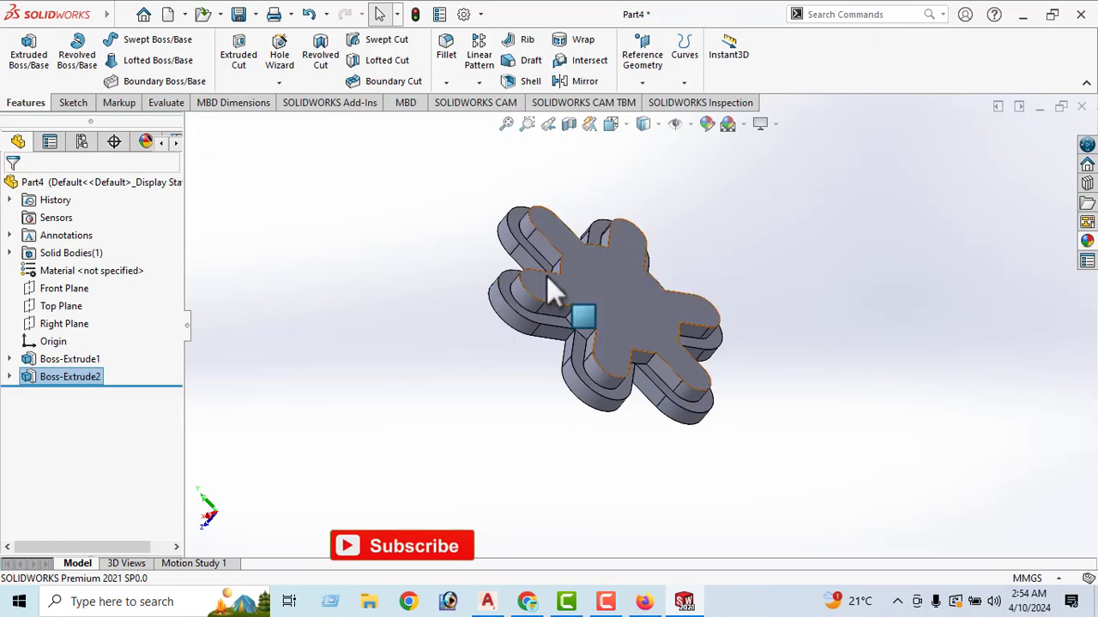
mouse_move(546, 275)
middle_down()
mouse_move(583, 454)
mouse_move(696, 403)
mouse_move(528, 266)
middle_up()
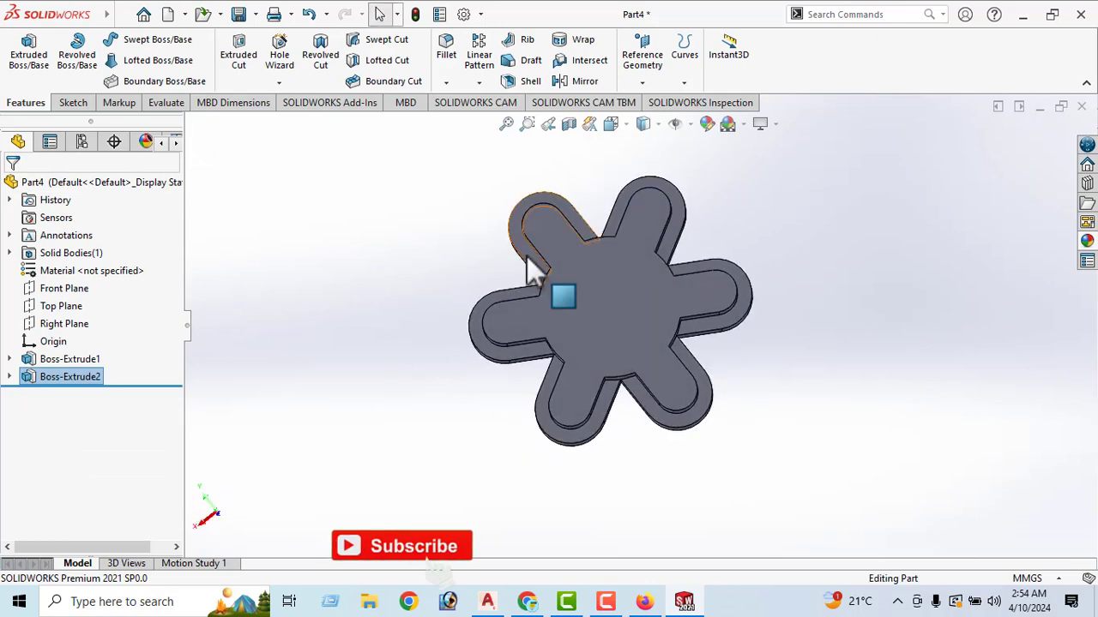
Start a sketch on the raised six-armed face and draw a circle about 8.3 mm in diameter concentric with the upper arm's rounded end.
click(627, 293)
click(769, 247)
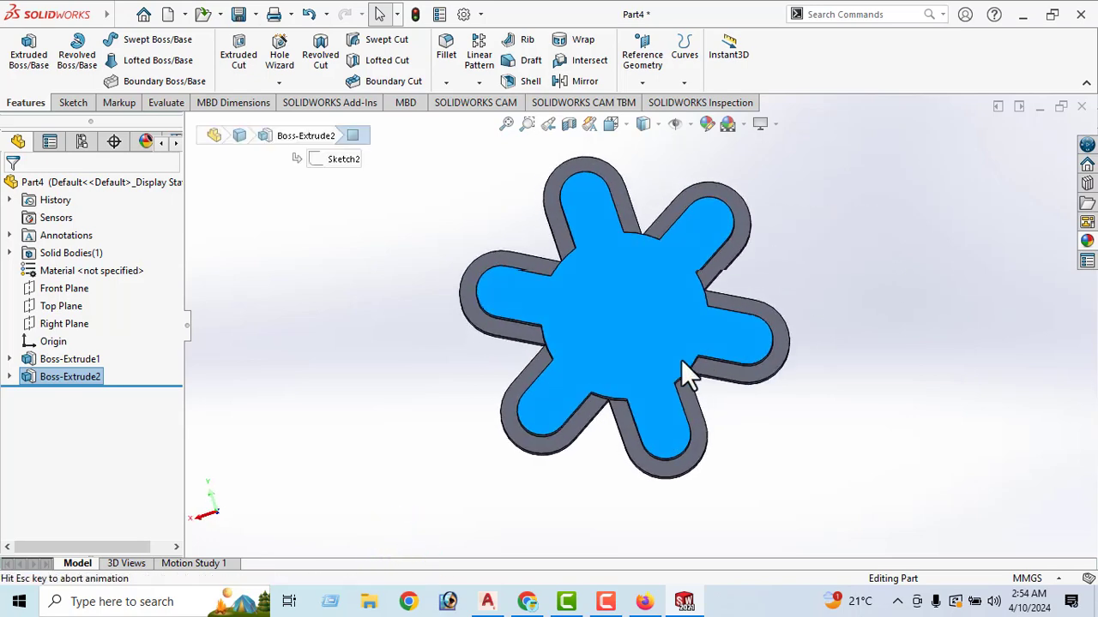
click(75, 103)
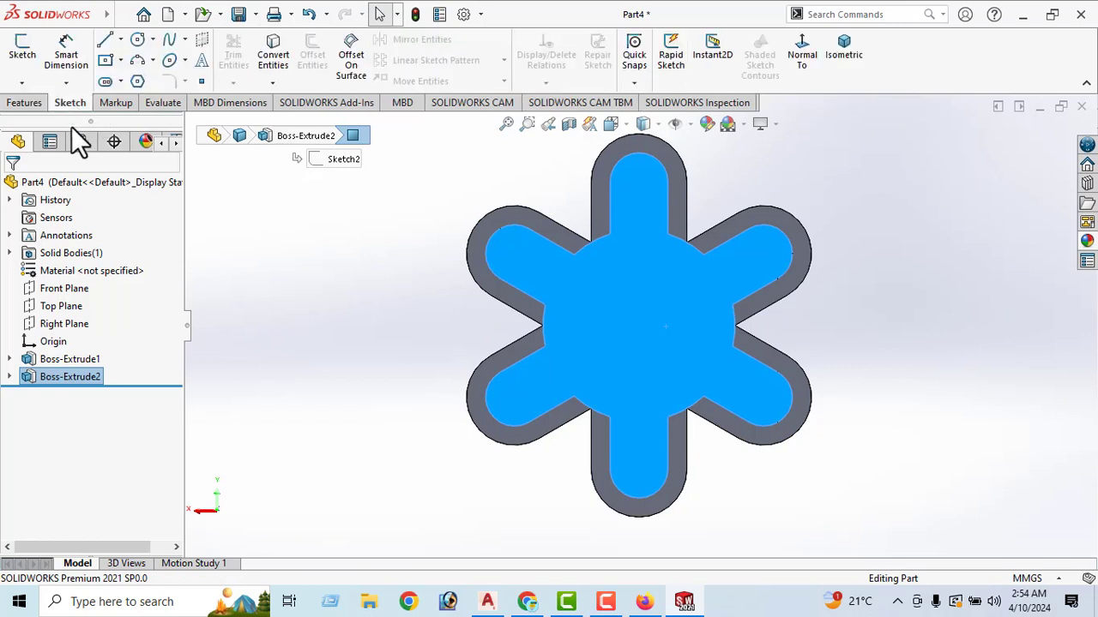
click(138, 40)
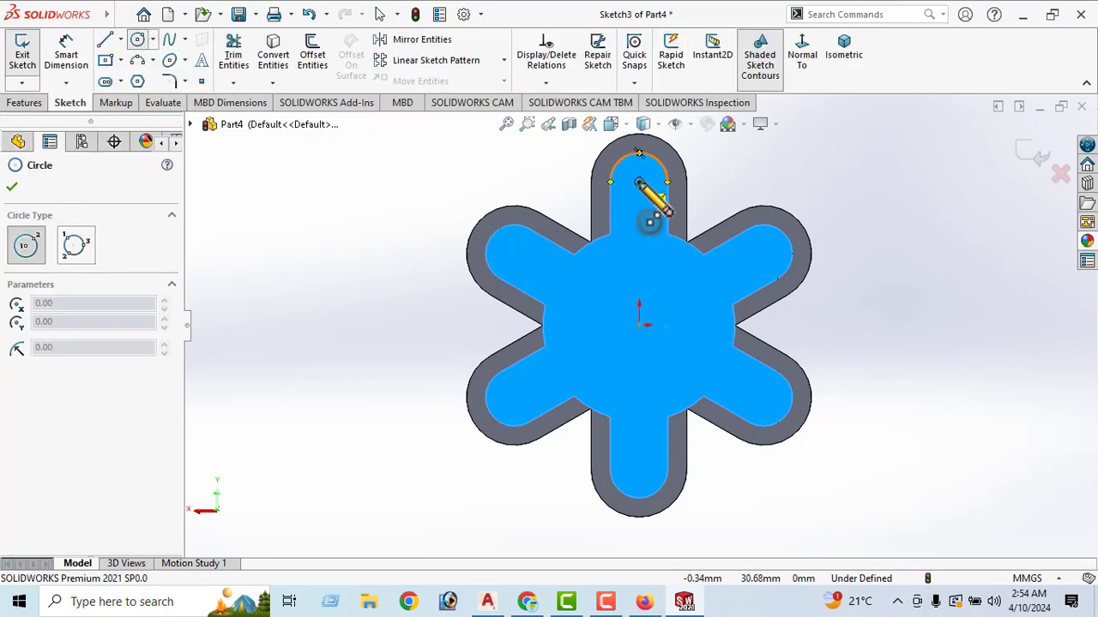
click(638, 182)
click(653, 197)
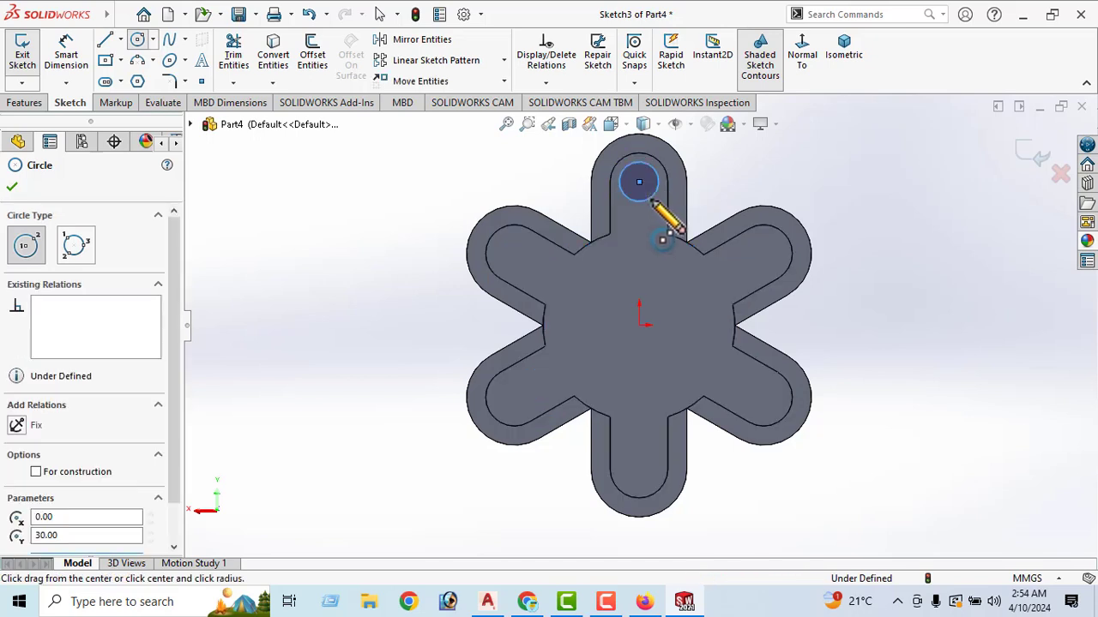
Dimension the upper arm's circle to a diameter of 8 mm.
click(65, 56)
click(650, 194)
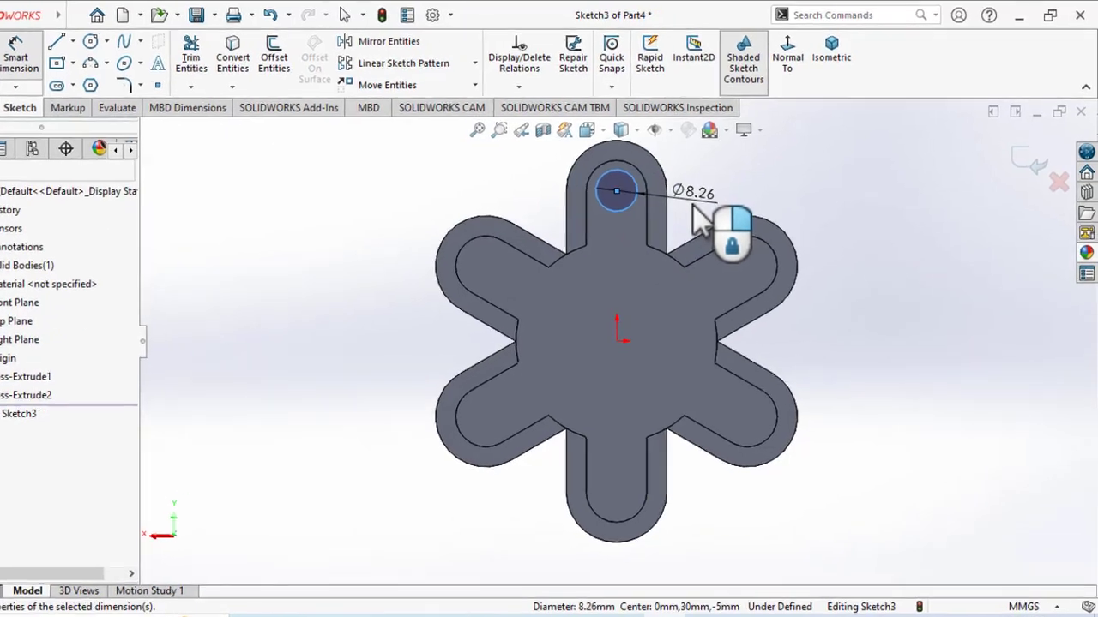
click(699, 218)
text(8)
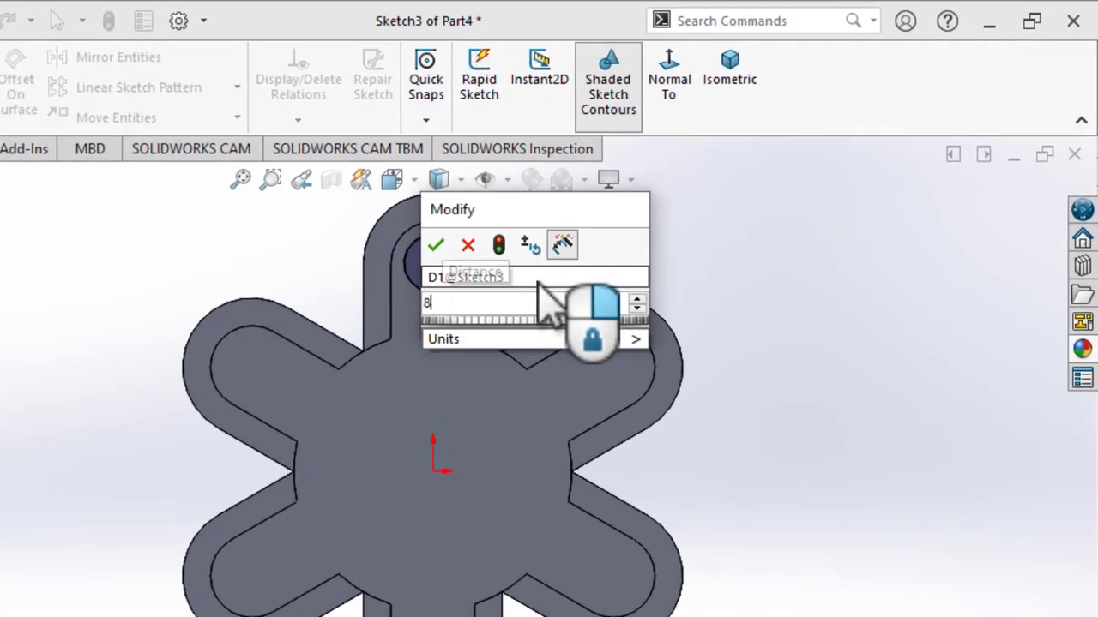
key(Return)
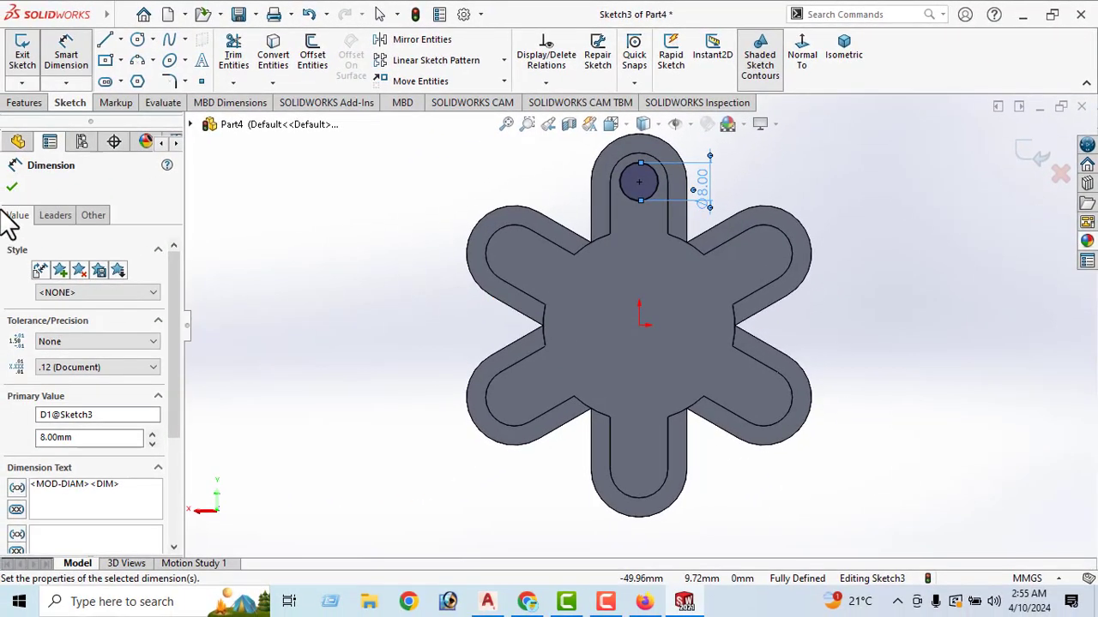
click(12, 188)
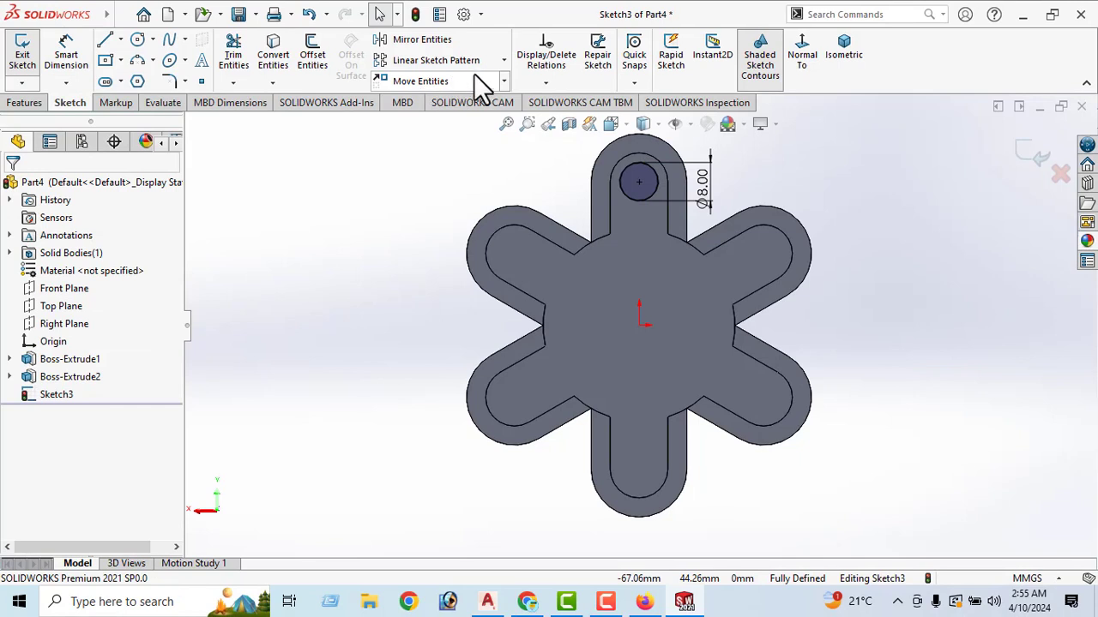
Circular-pattern the 8 mm circle around the origin with 6 equally spaced instances over 360 degrees.
click(504, 60)
click(460, 103)
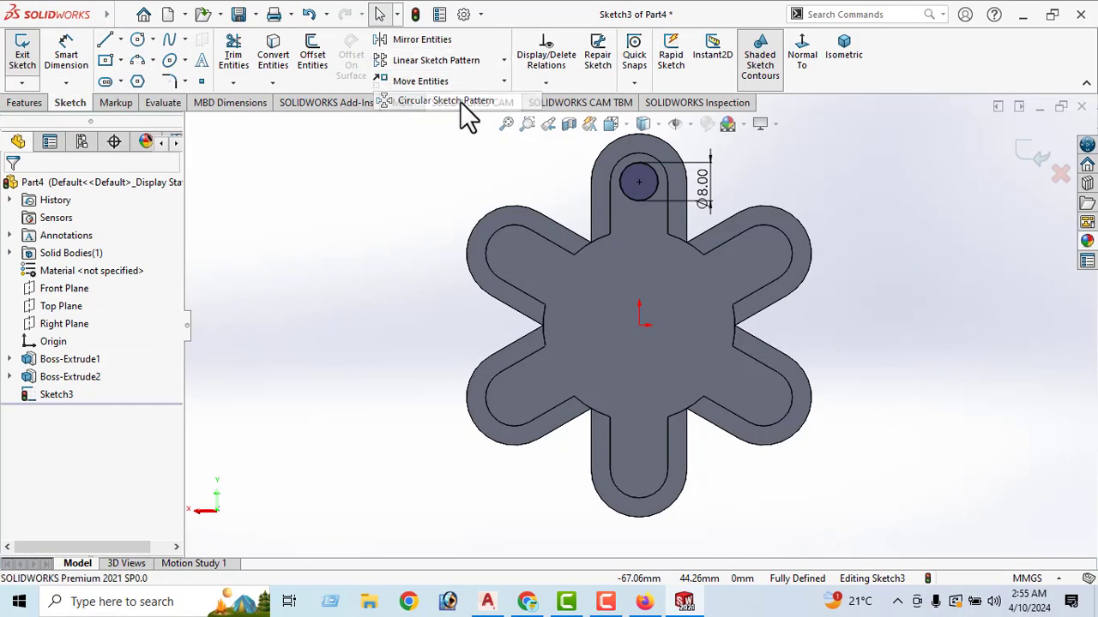
click(622, 189)
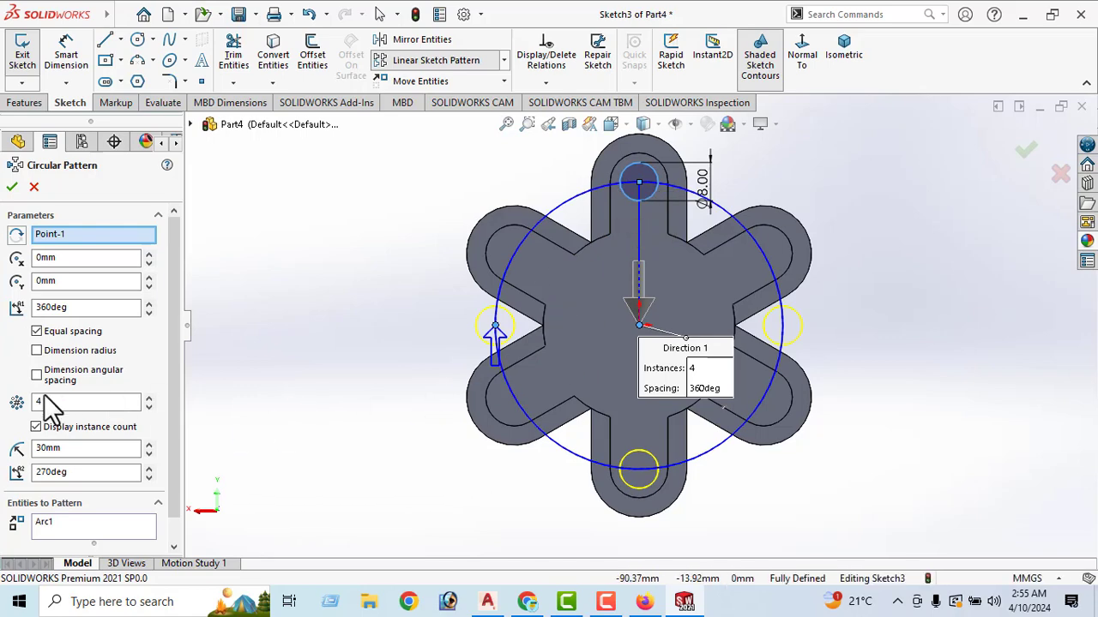
click(150, 399)
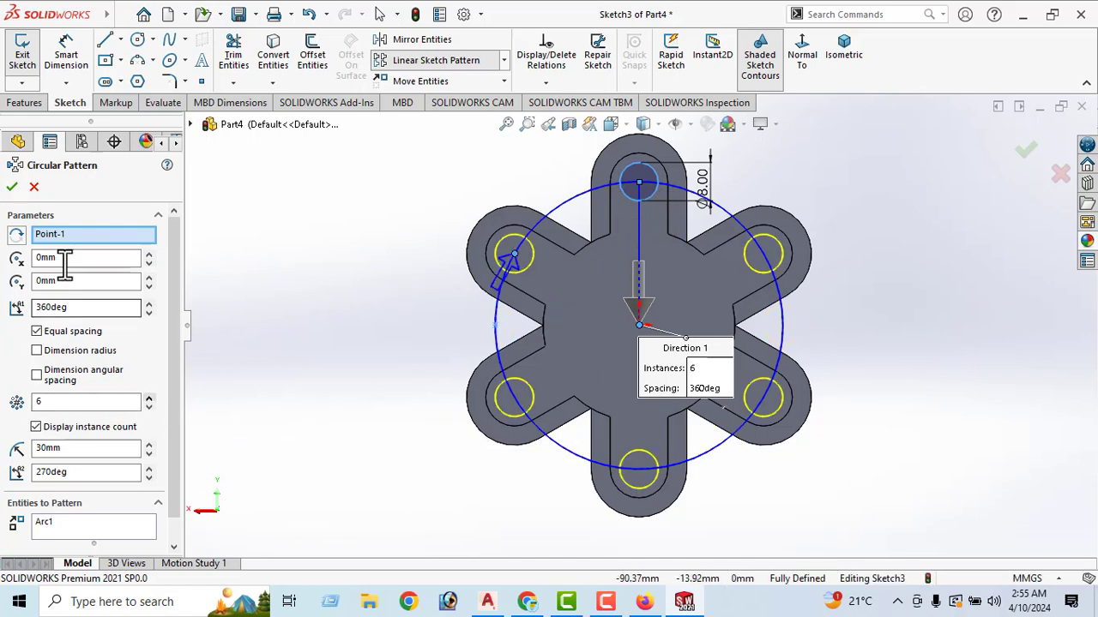
click(12, 187)
Cut the six 8 mm circles through the whole part with Extruded Cut set to Through All.
middle_drag(343, 385, 351, 240)
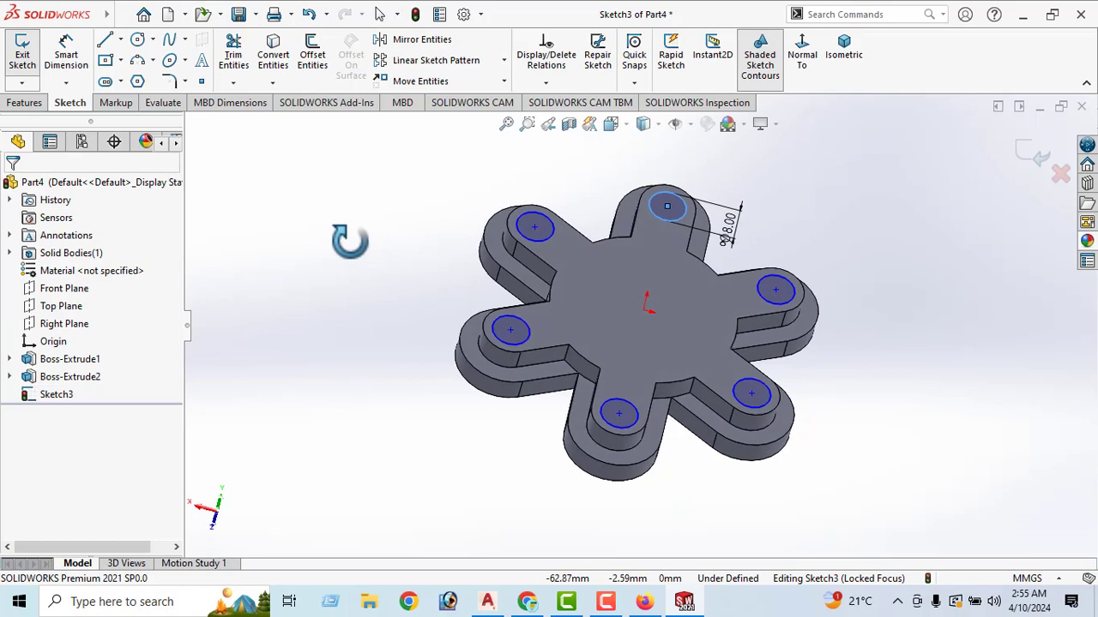
click(24, 103)
click(240, 56)
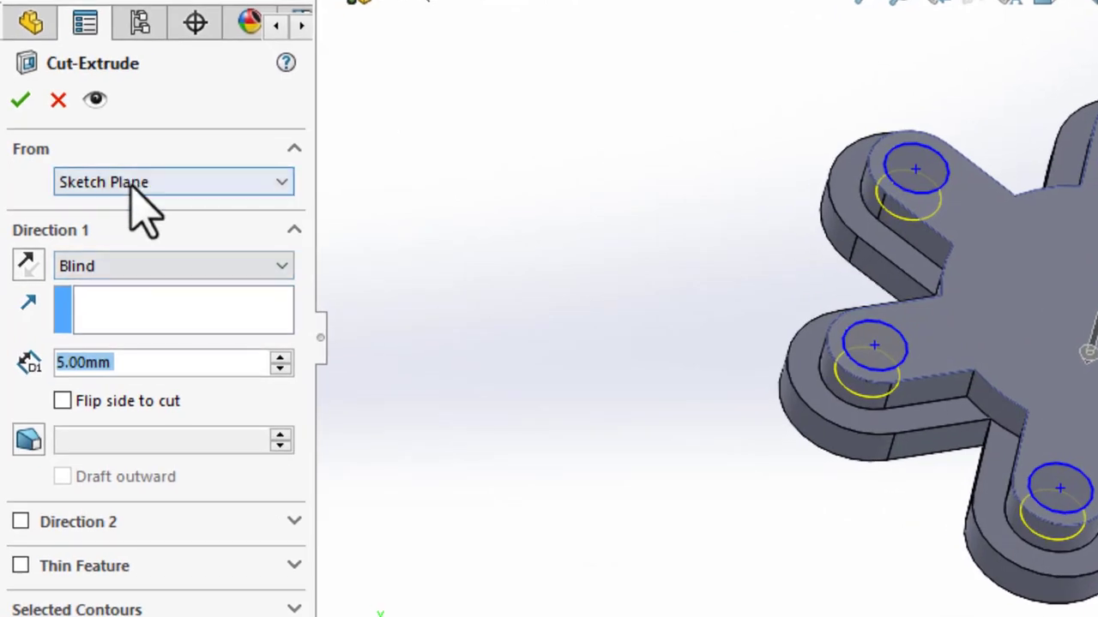
click(128, 273)
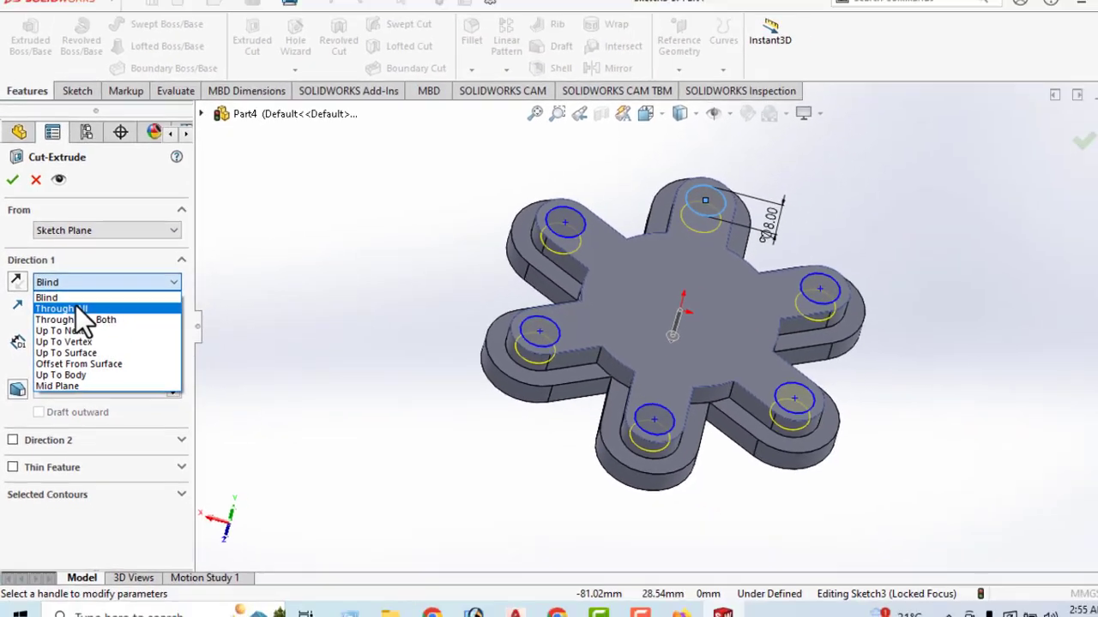
click(122, 310)
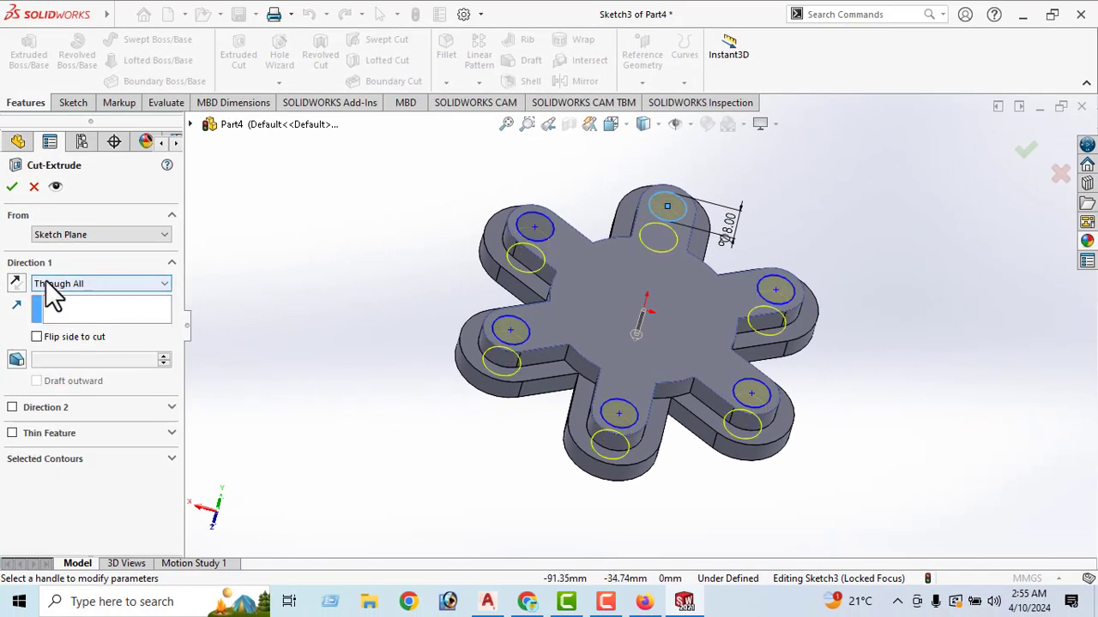
click(12, 187)
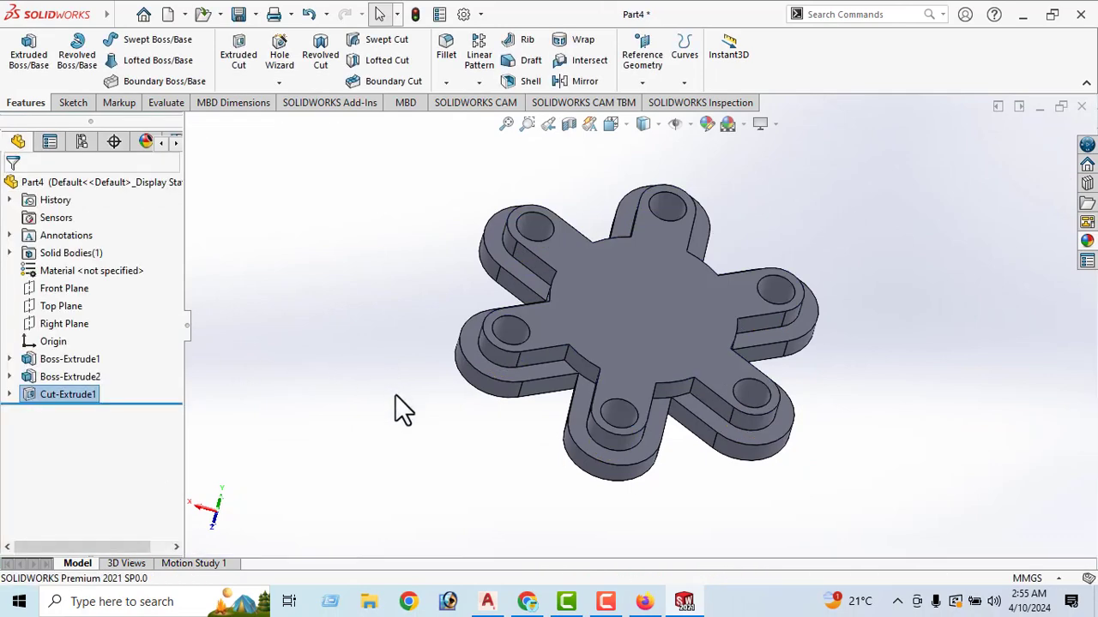
middle_drag(399, 409, 855, 434)
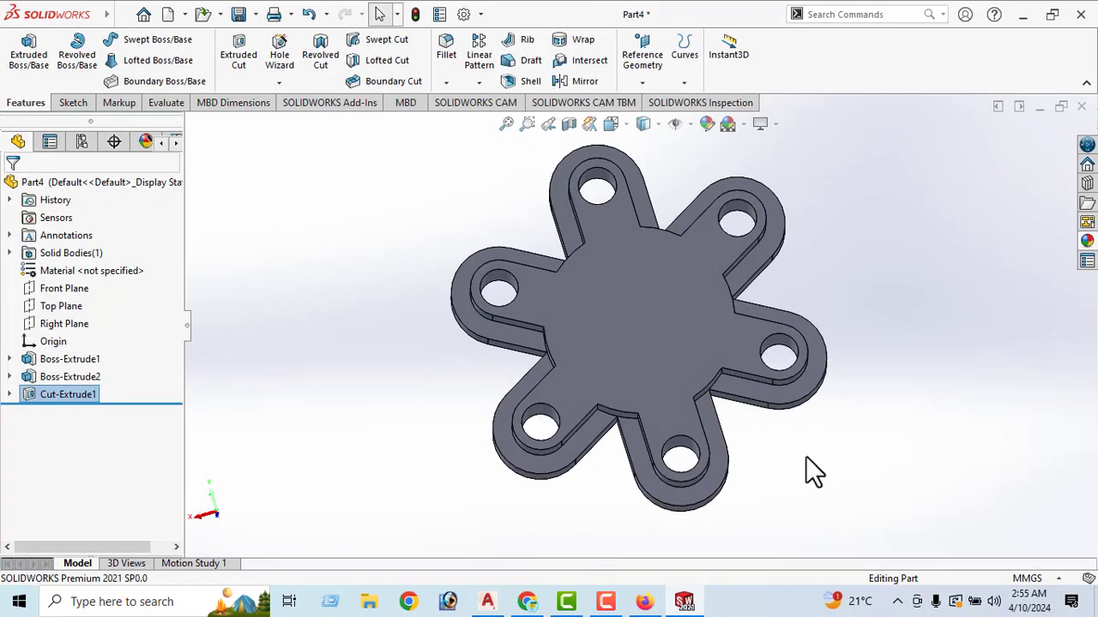
Check the Exercise-19 drawing in Firefox, then sketch a circle about 26.6 mm in diameter centred on the origin of the raised face.
click(643, 602)
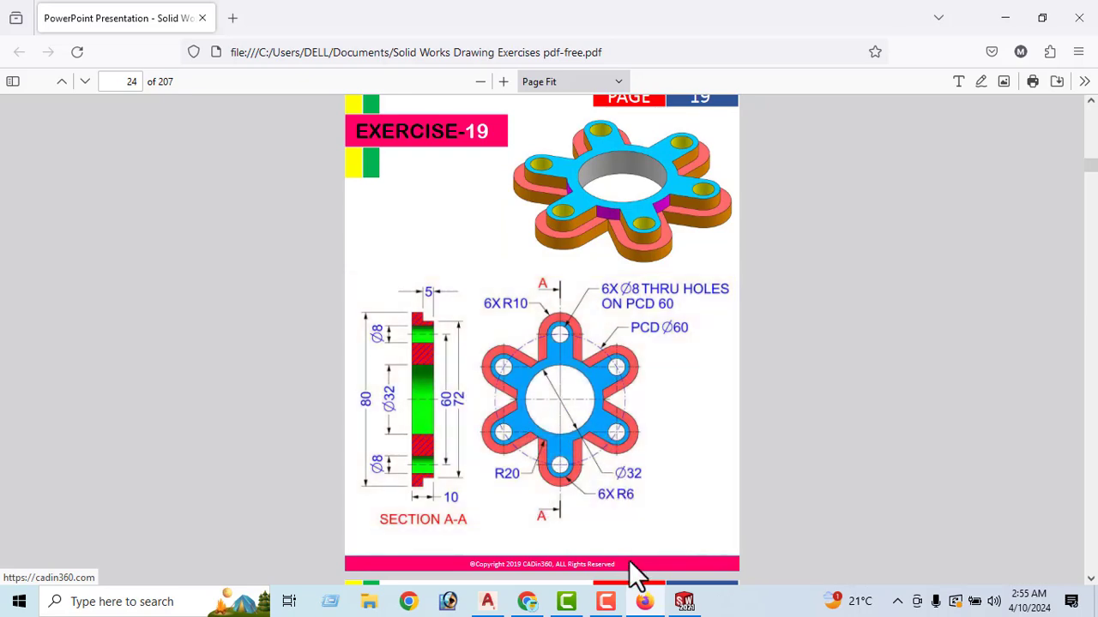
click(646, 602)
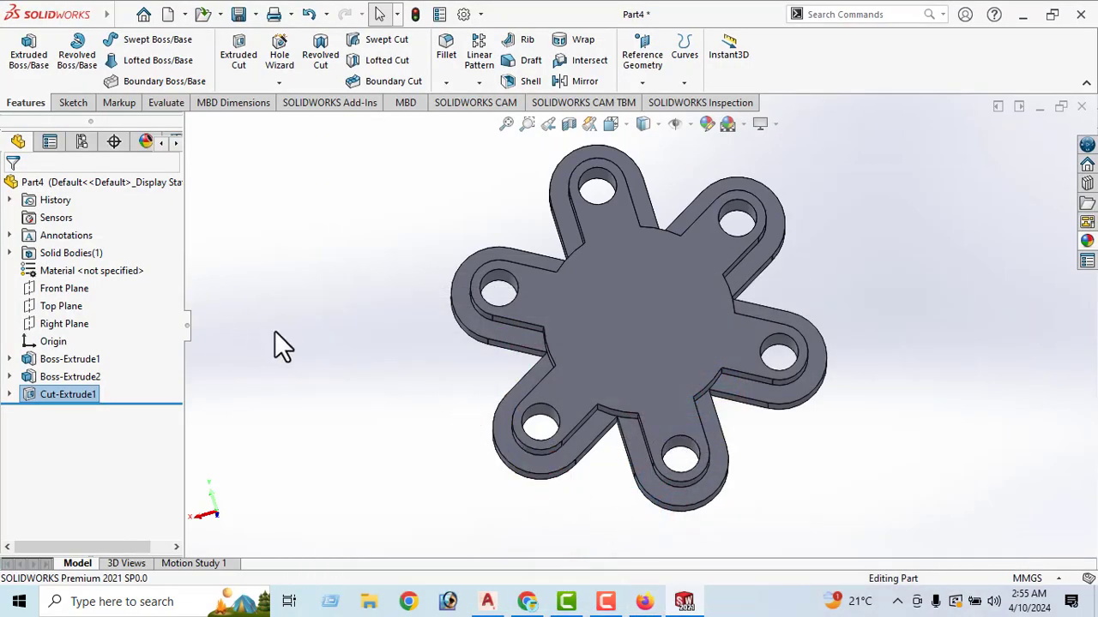
click(625, 315)
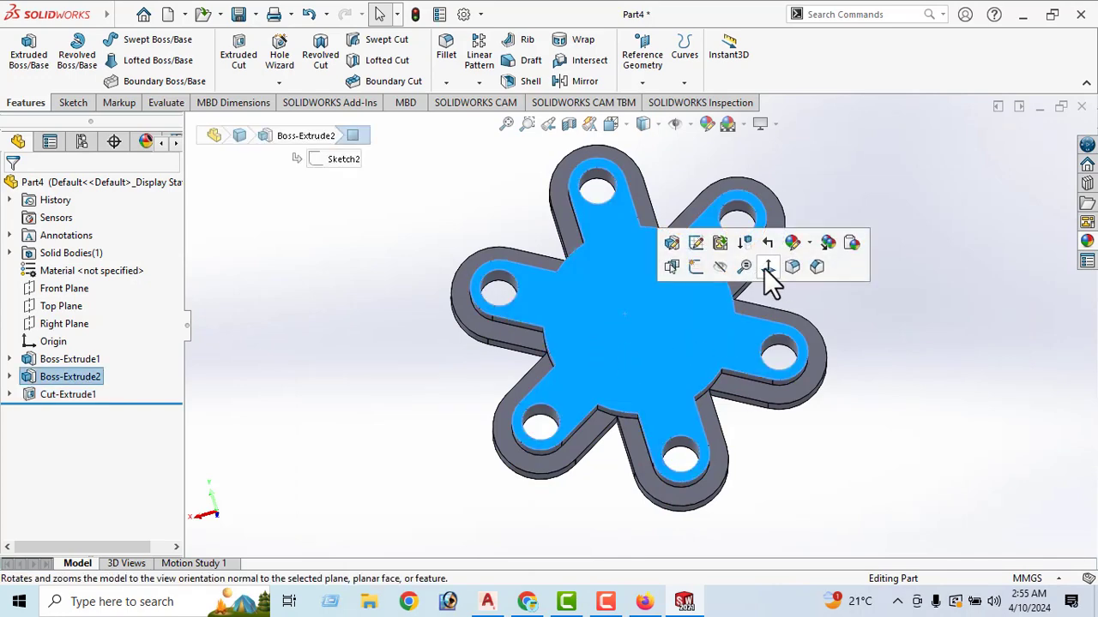
click(763, 268)
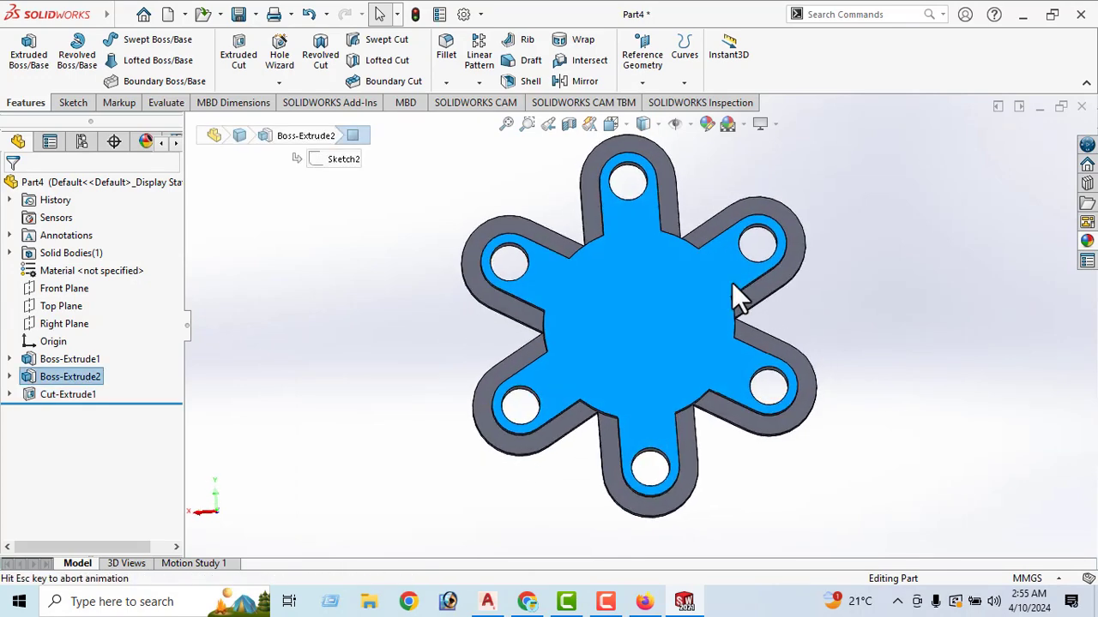
click(73, 102)
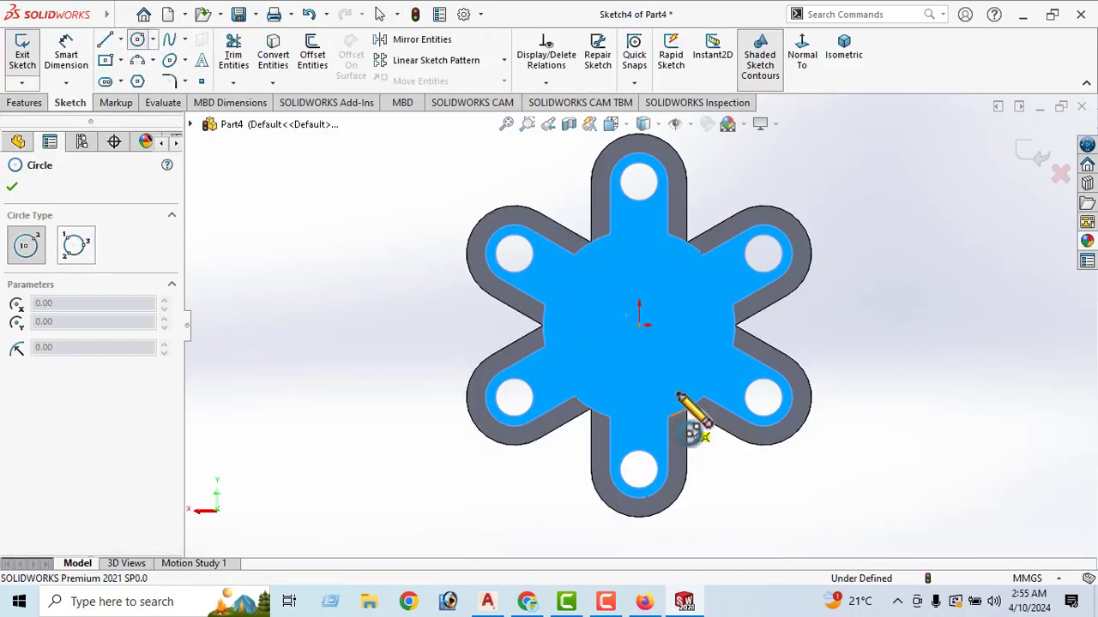
click(639, 326)
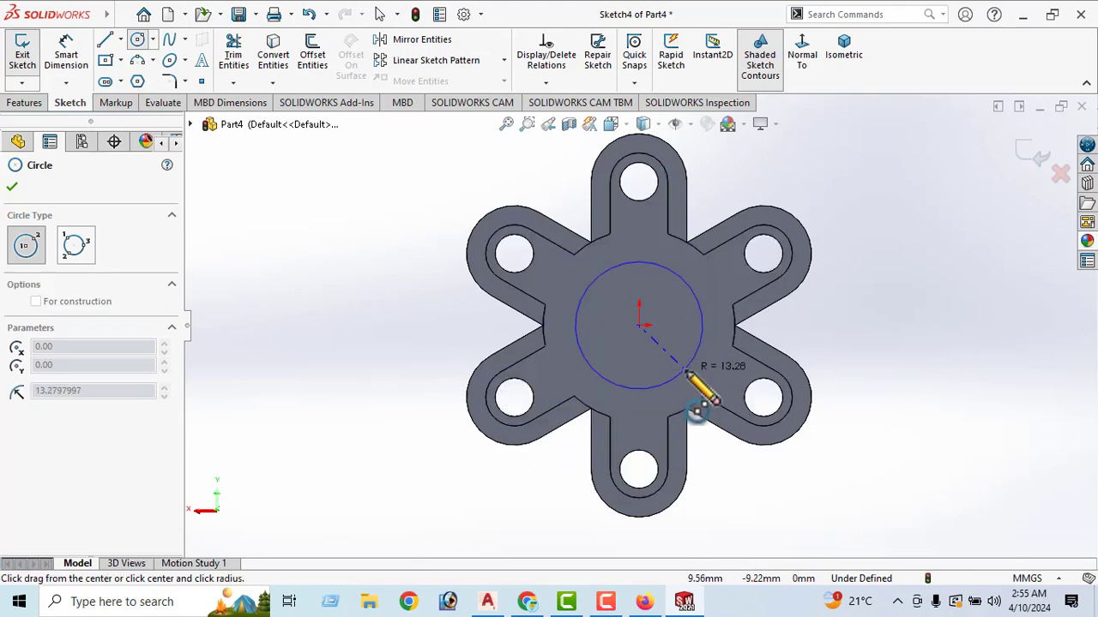
click(684, 371)
Dimension the central circle to a diameter of 32 mm.
key(Escape)
key(d)
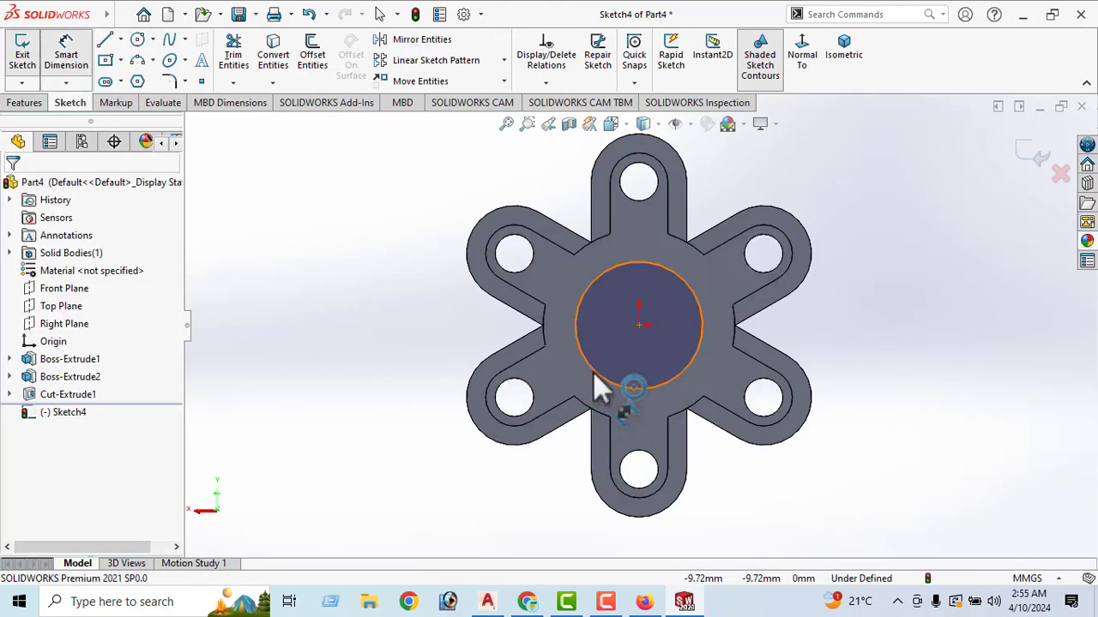
click(599, 386)
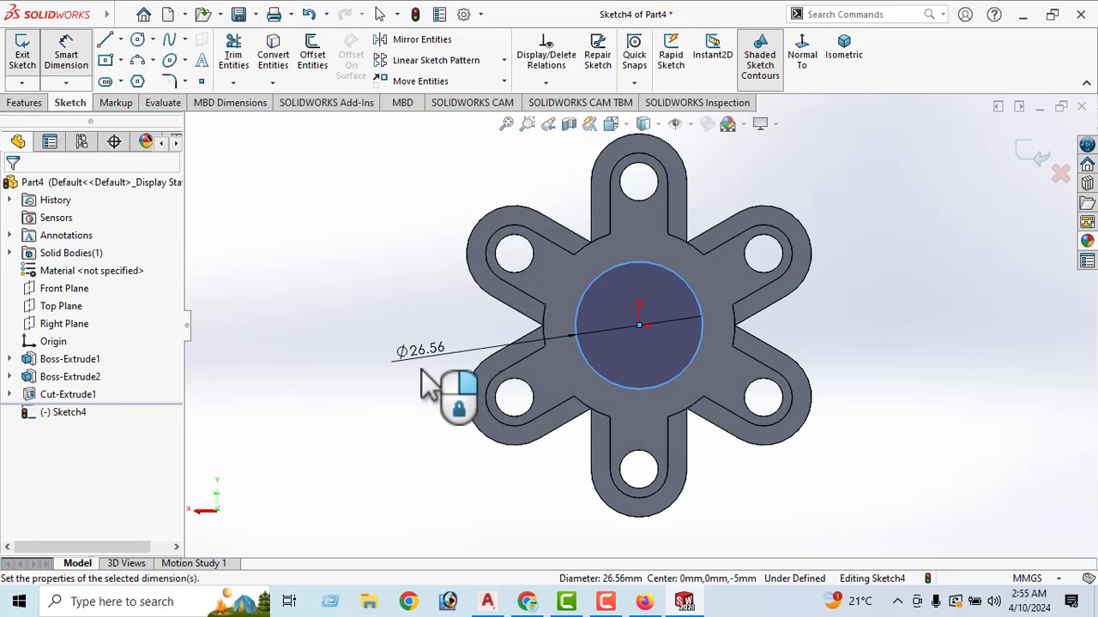
click(426, 384)
text(32)
key(Return)
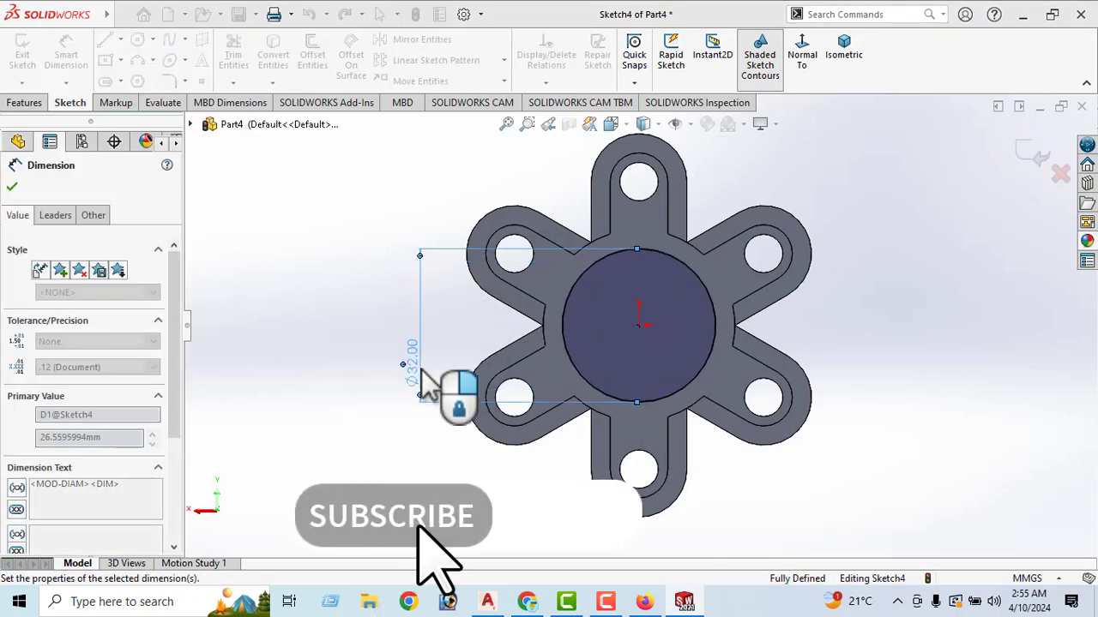
click(841, 60)
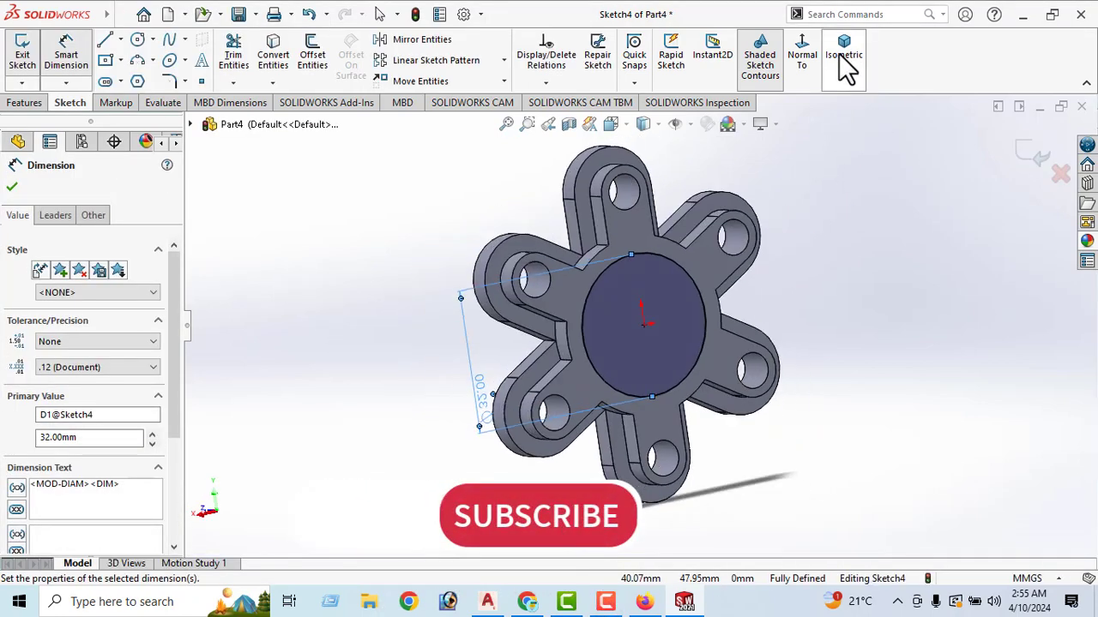
middle_drag(607, 285, 471, 206)
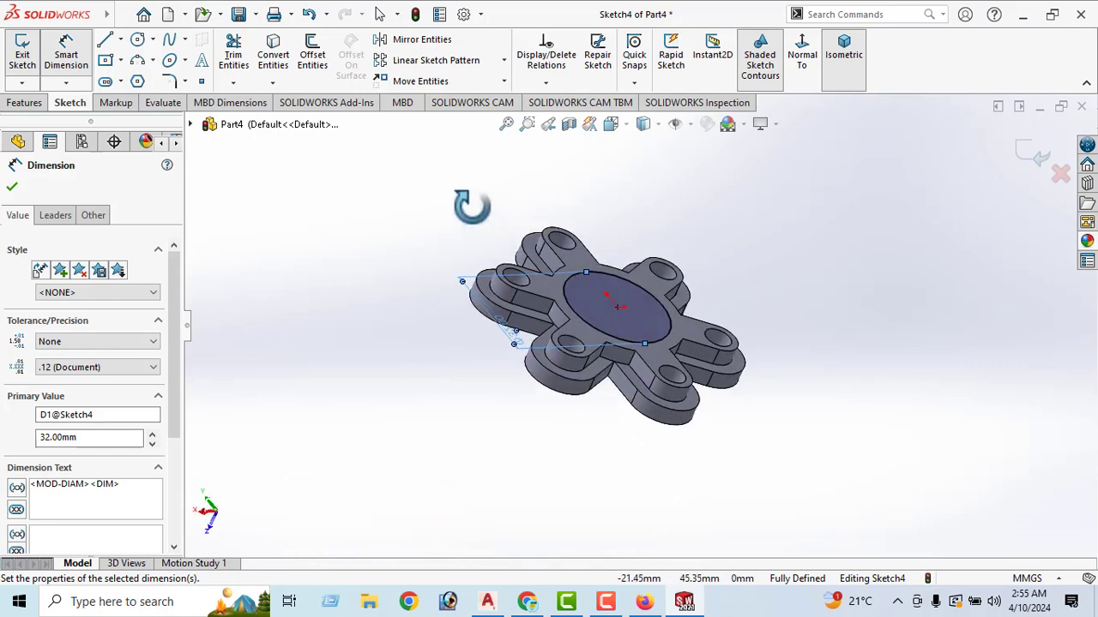
click(11, 187)
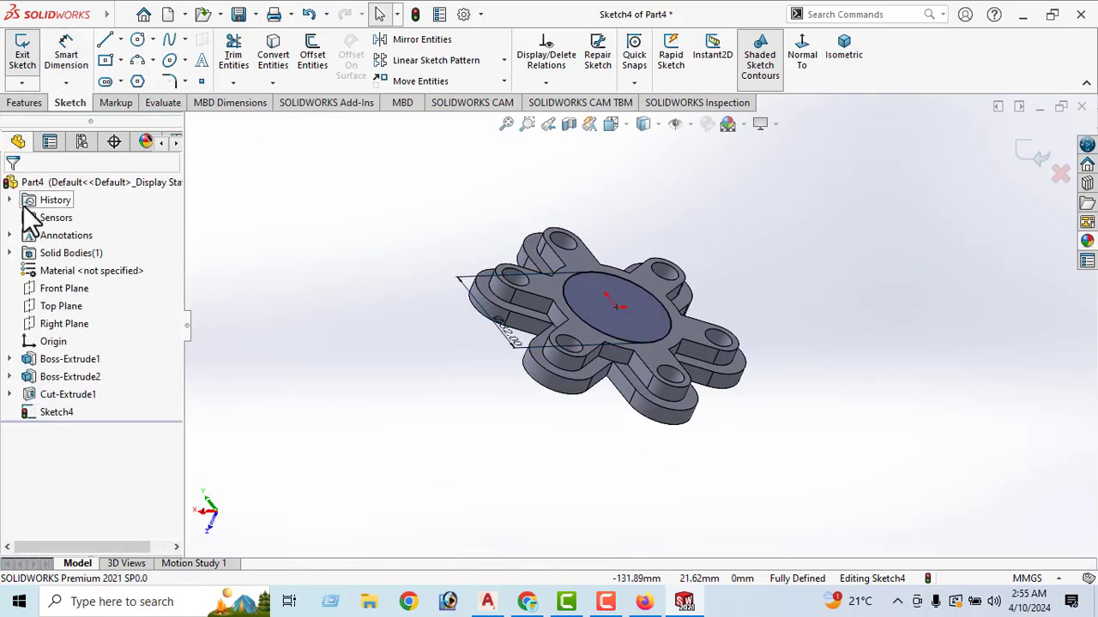
Cut the 32 mm central circle through the flange with a Blind Extruded Cut 41 mm deep.
click(25, 104)
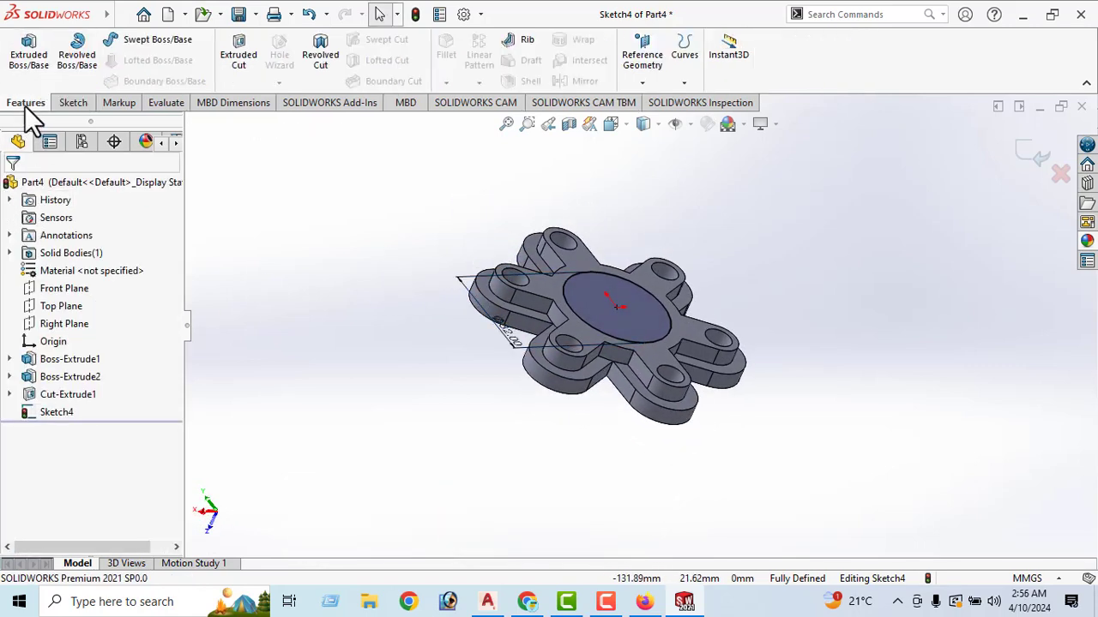
click(238, 53)
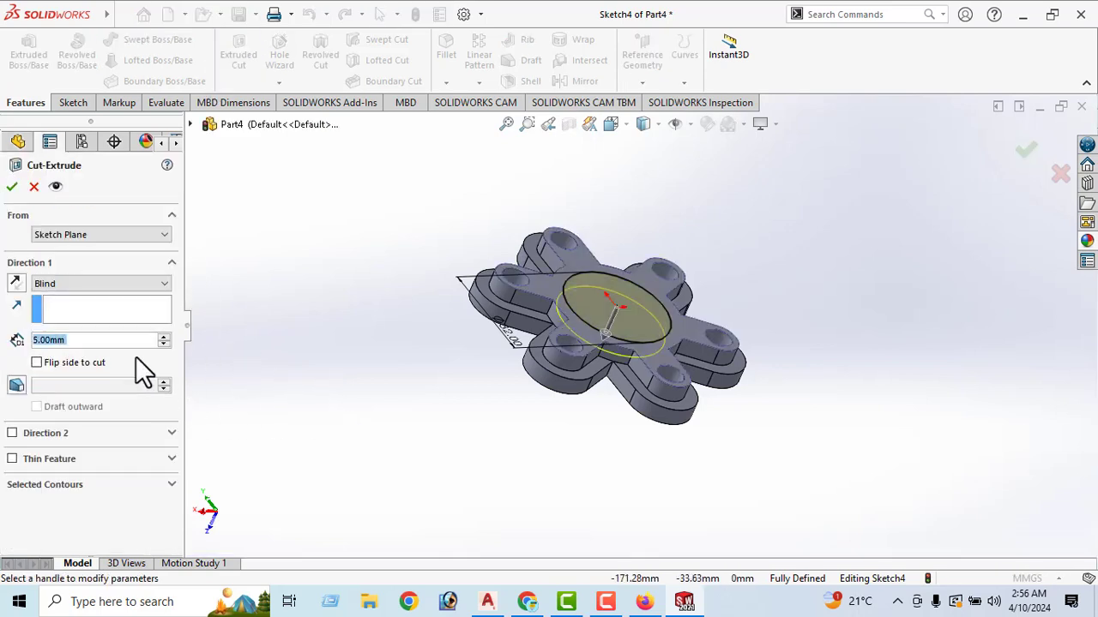
click(608, 334)
click(561, 443)
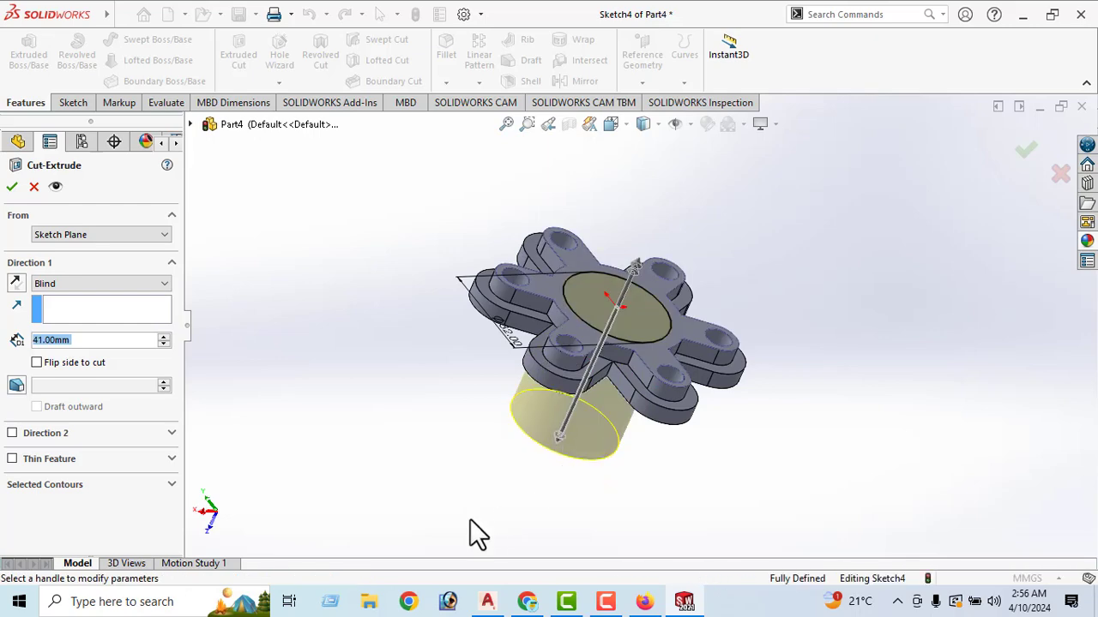
click(12, 189)
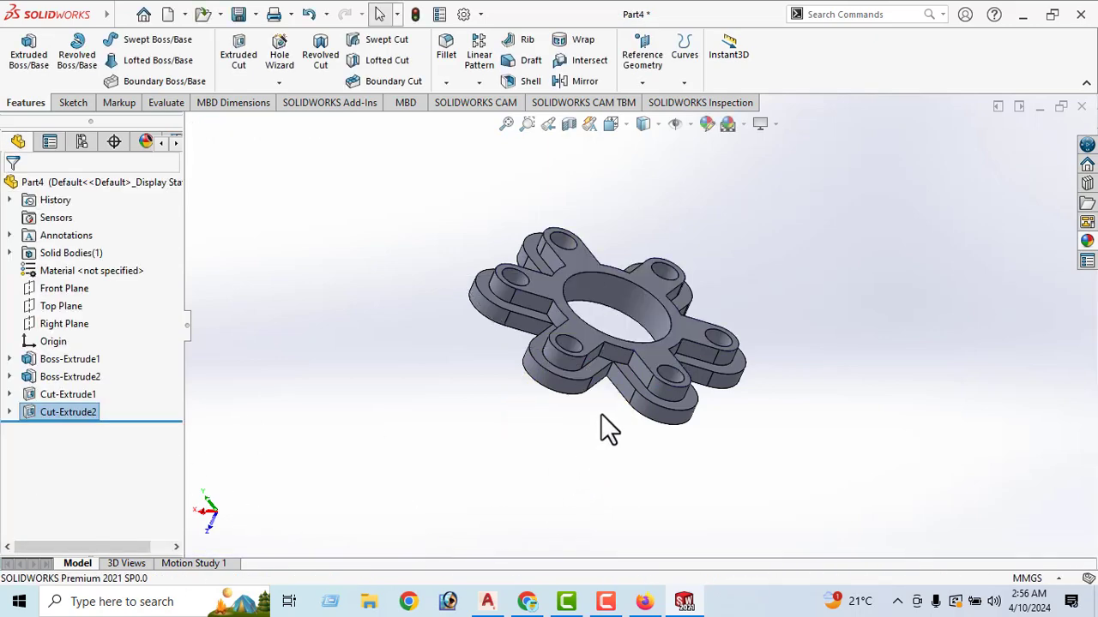
middle_drag(600, 416, 694, 295)
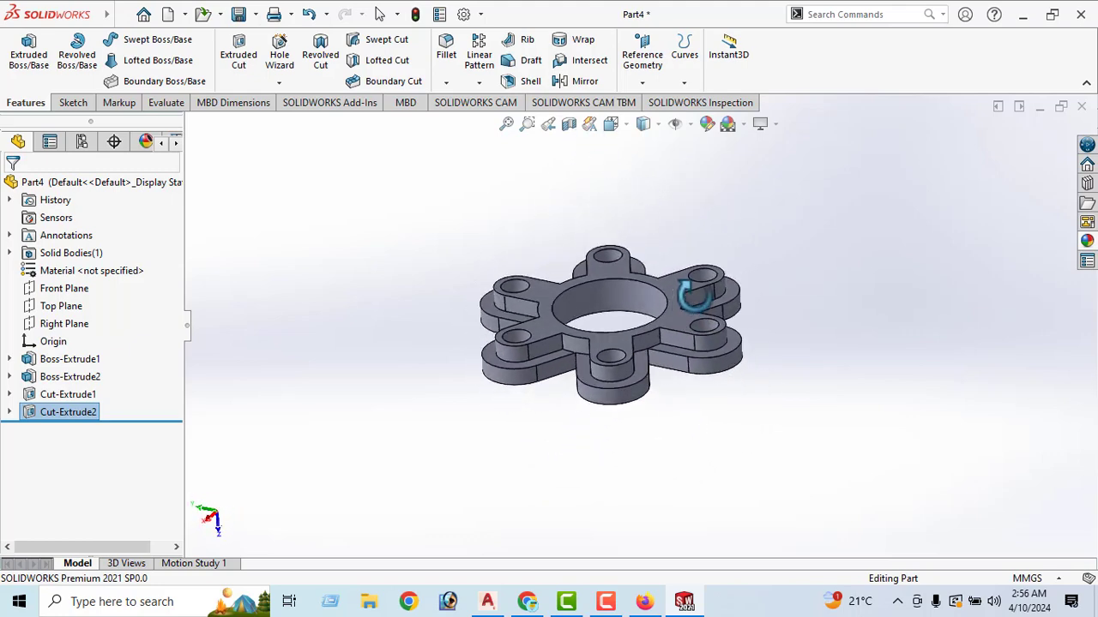
middle_drag(735, 337, 509, 481)
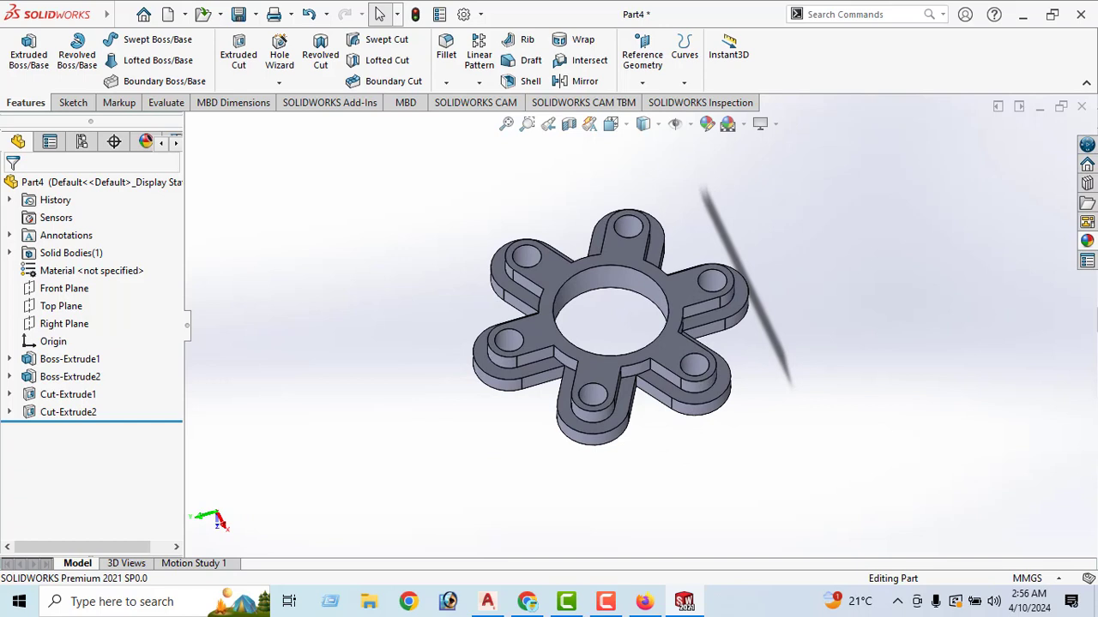
Try the brushed brass and polished brass appearances on the whole flange.
click(1086, 243)
double_click(912, 474)
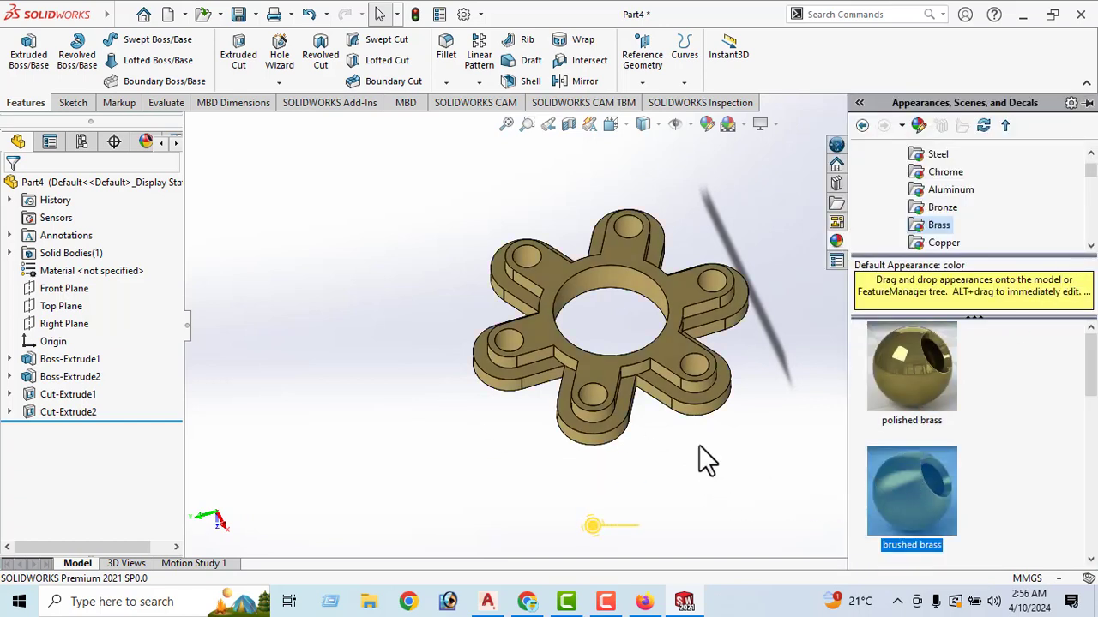
double_click(907, 360)
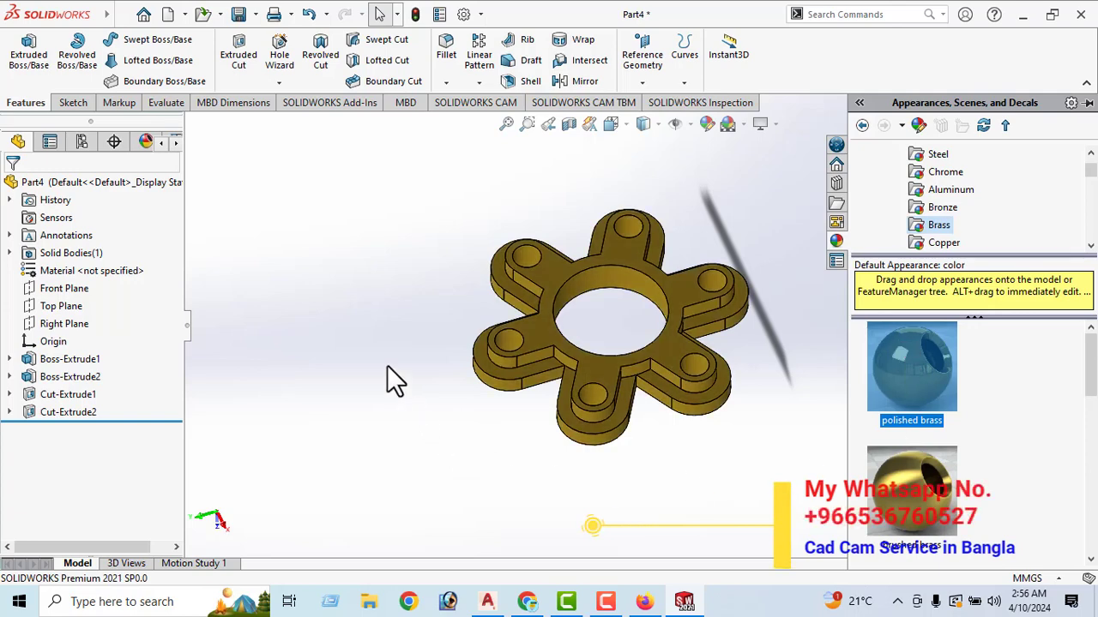
click(325, 306)
middle_drag(509, 311, 505, 247)
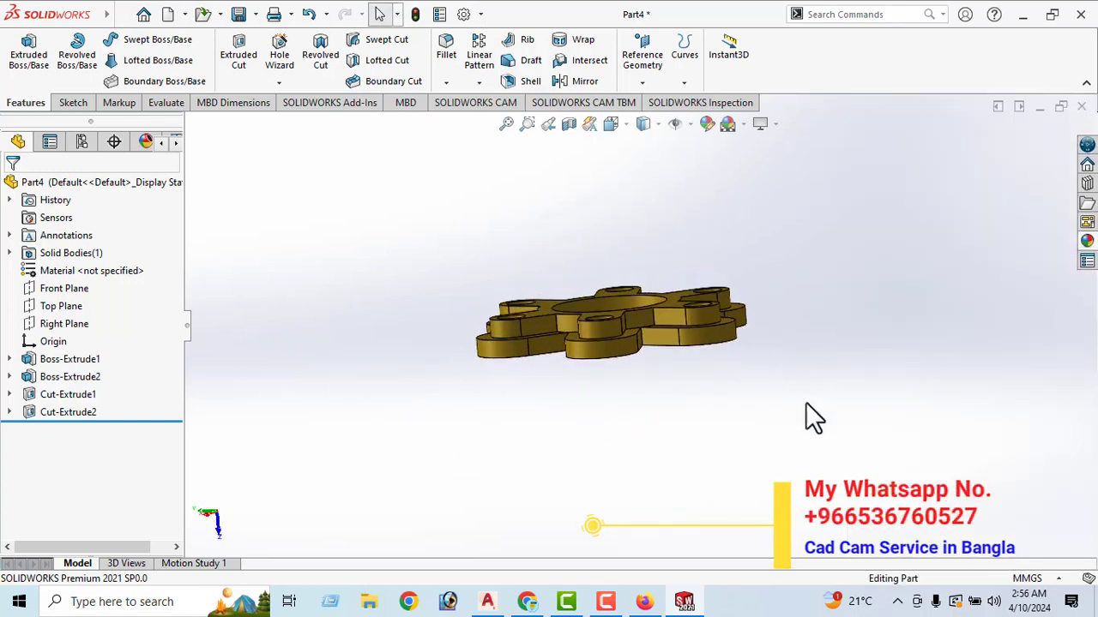
middle_drag(753, 412, 776, 525)
Apply the polished steel appearance from the Metal library's Steel category to the whole flange.
click(1087, 242)
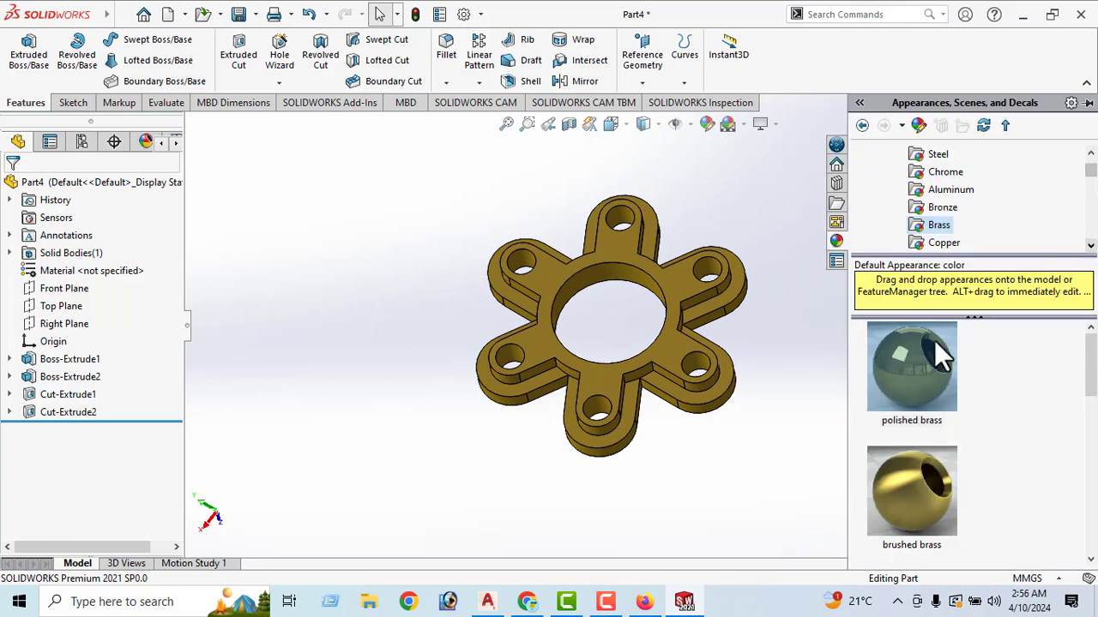
scroll(976, 194, up, 2)
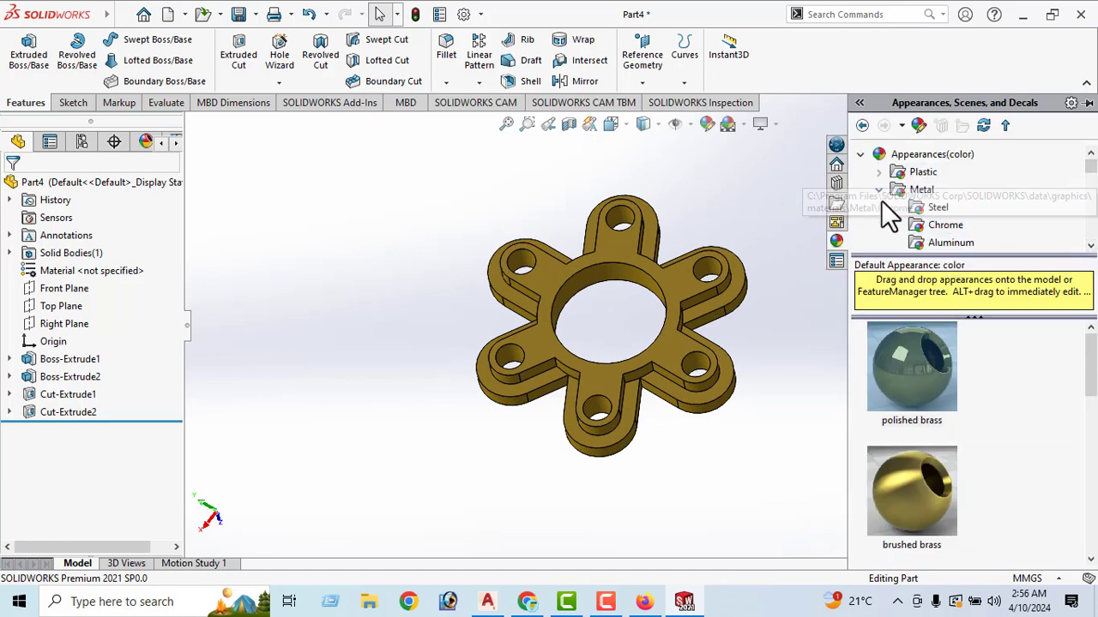
click(938, 211)
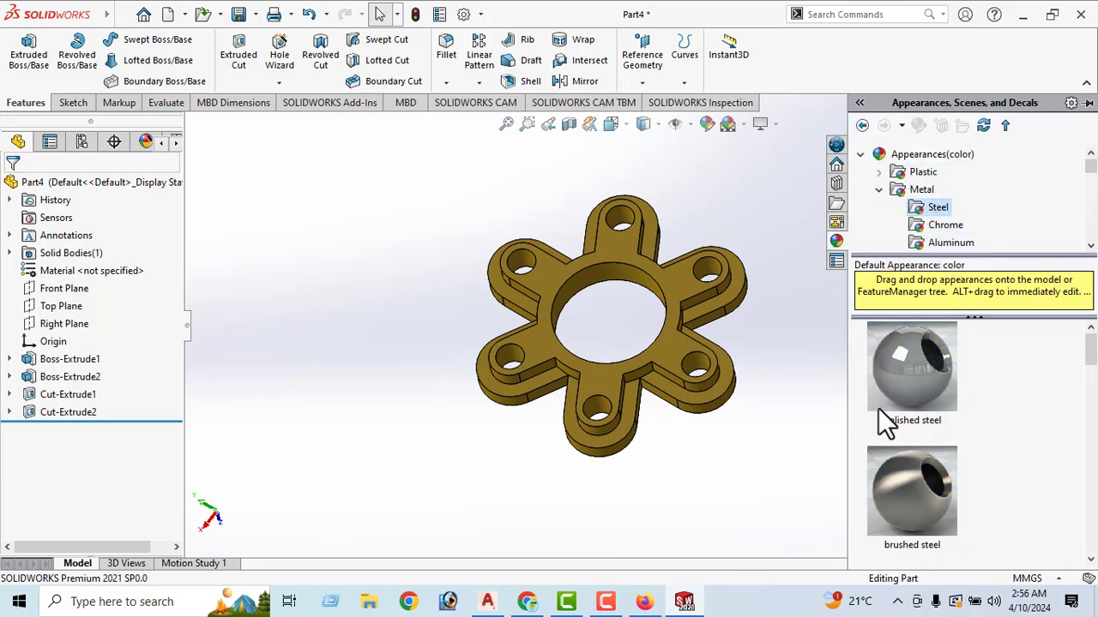
double_click(906, 359)
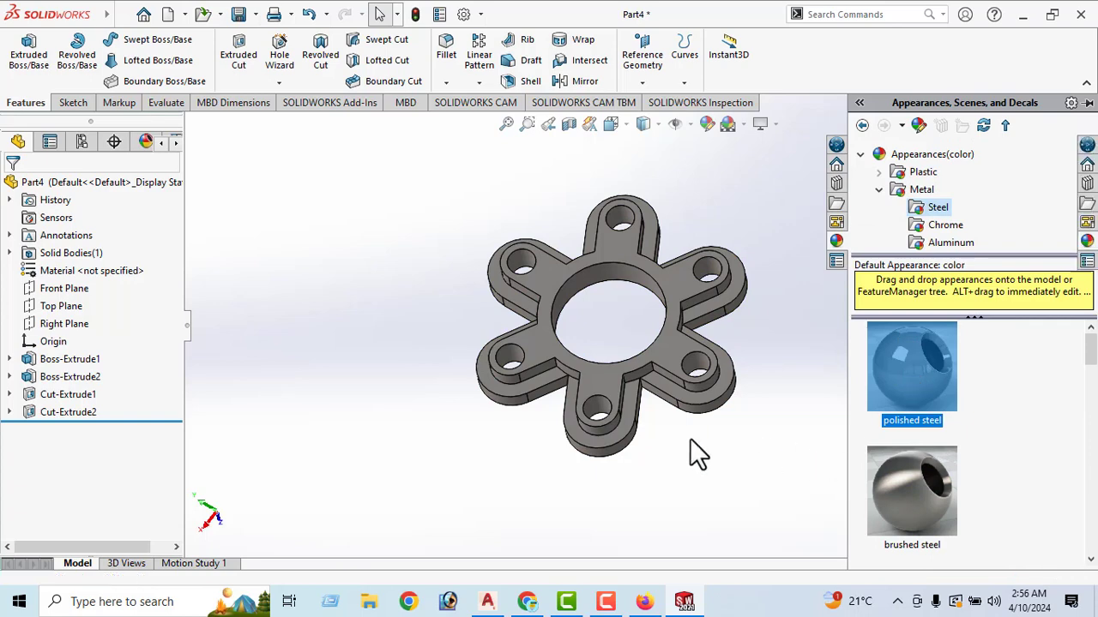
middle_drag(755, 442, 661, 531)
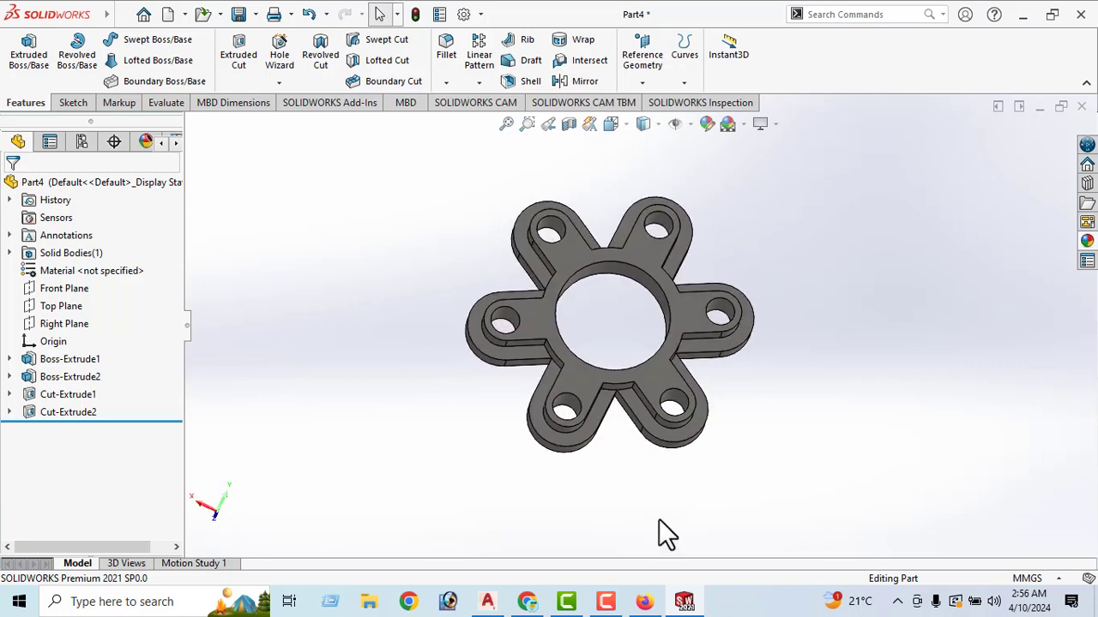
middle_drag(632, 492, 613, 277)
middle_drag(667, 227, 743, 280)
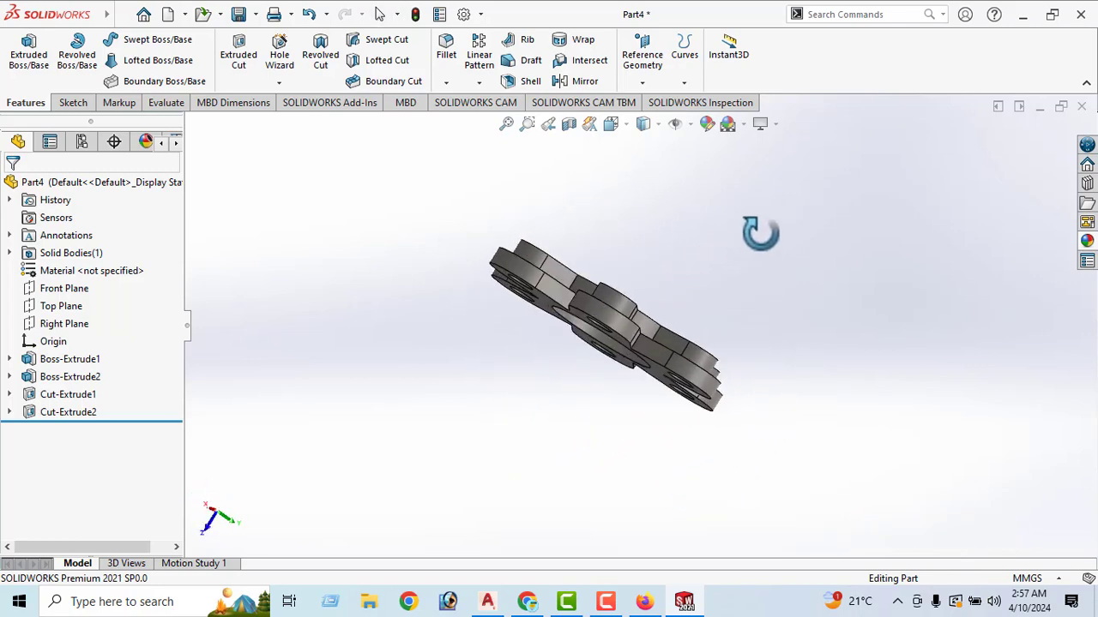
middle_drag(759, 233, 696, 352)
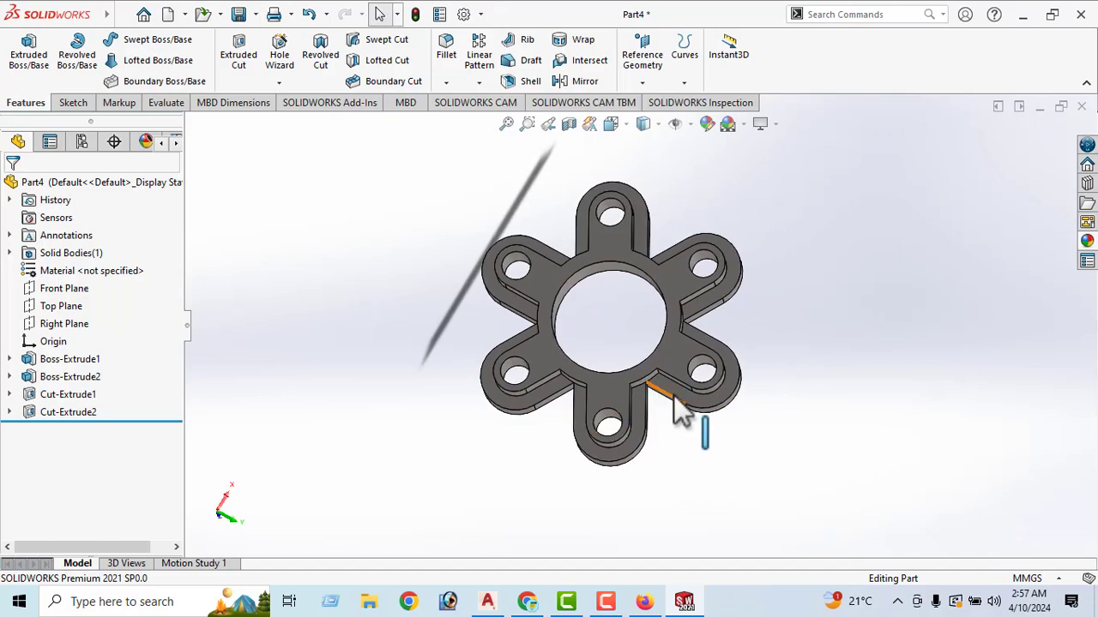